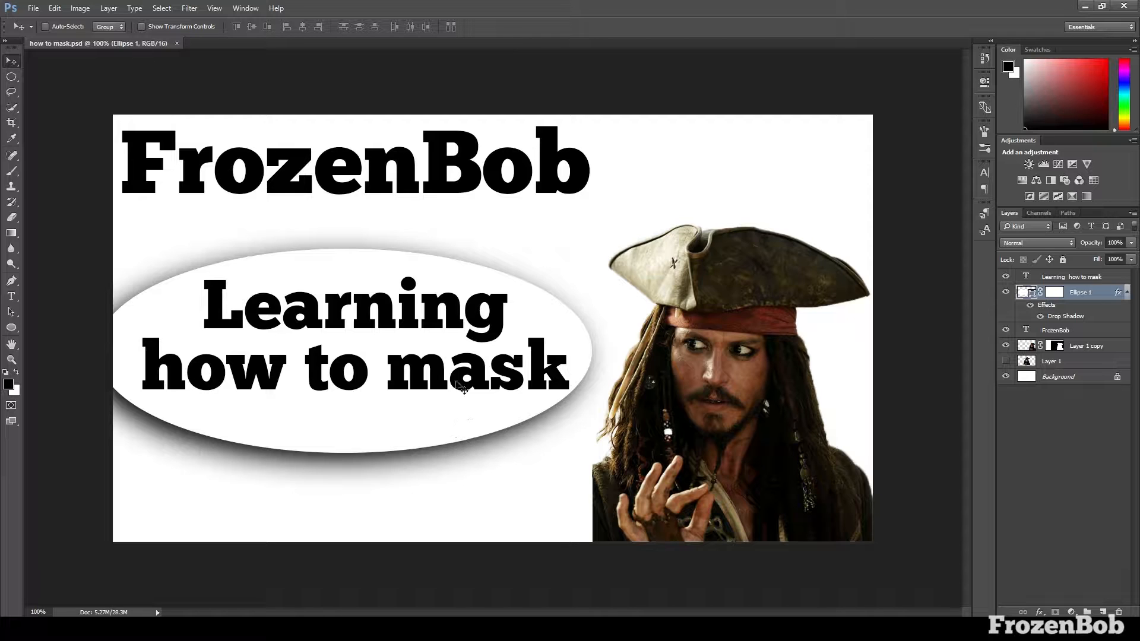
# Create a new 1280 x 720 pixel document at 300 pixels/inch in 16-bit RGB with a white background
pyautogui.click(36, 10)
pyautogui.click(46, 21)
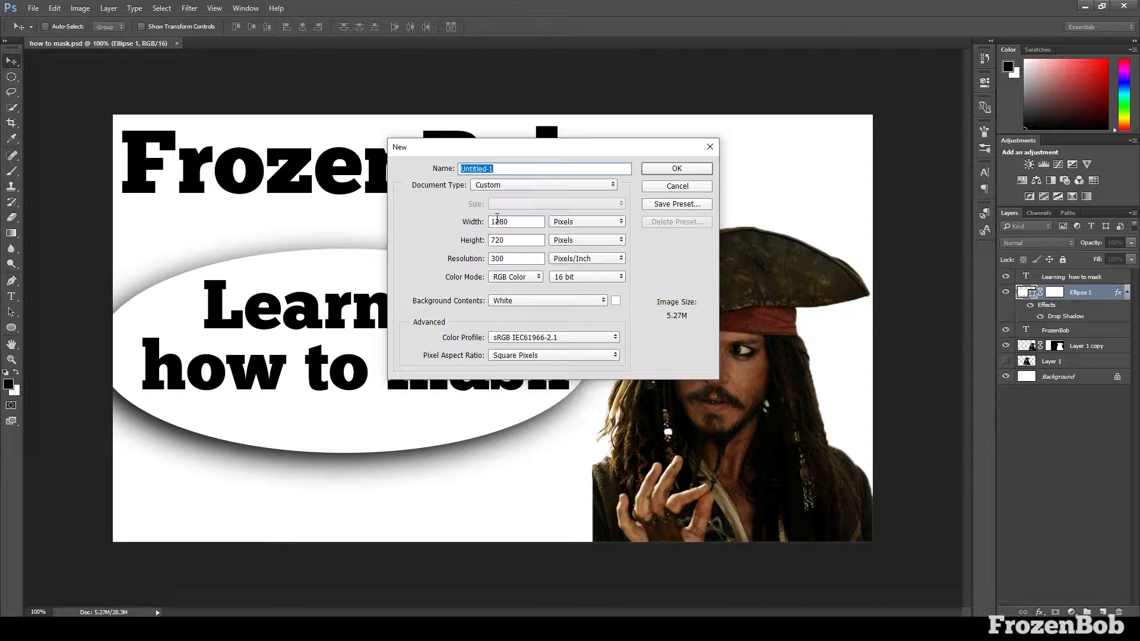
pyautogui.doubleClick(518, 225)
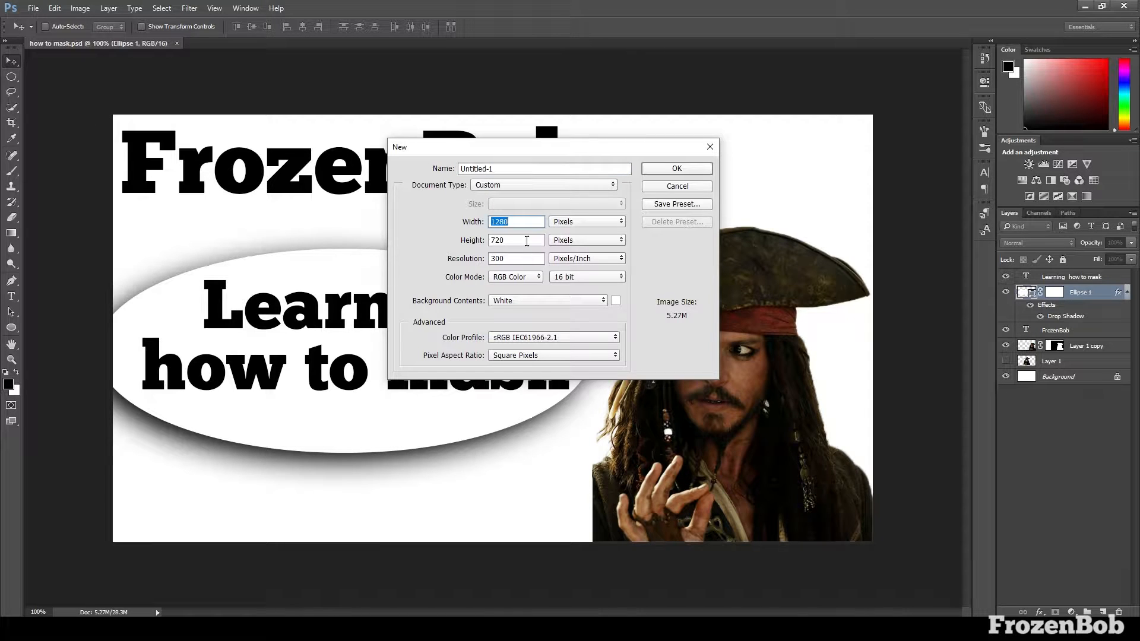
pyautogui.doubleClick(527, 241)
pyautogui.click(645, 170)
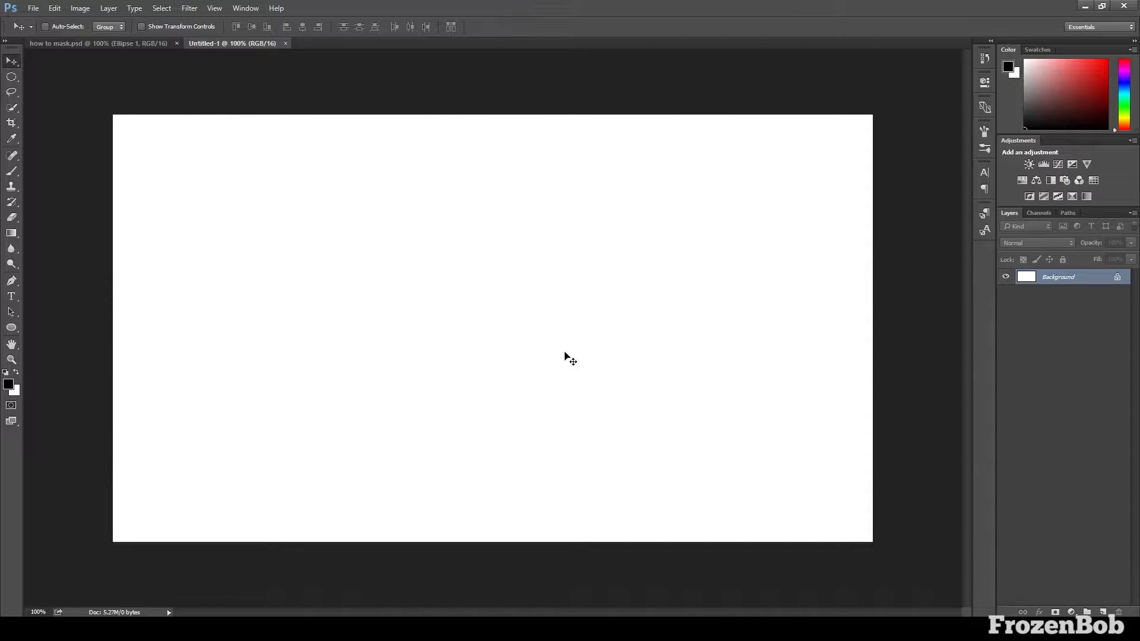
# Place the hqdefault and JackSparrowProfile images from the file folder as separate layers, with JackSparrowProfile on top
pyautogui.moveTo(277, 629)
pyautogui.click(262, 567)
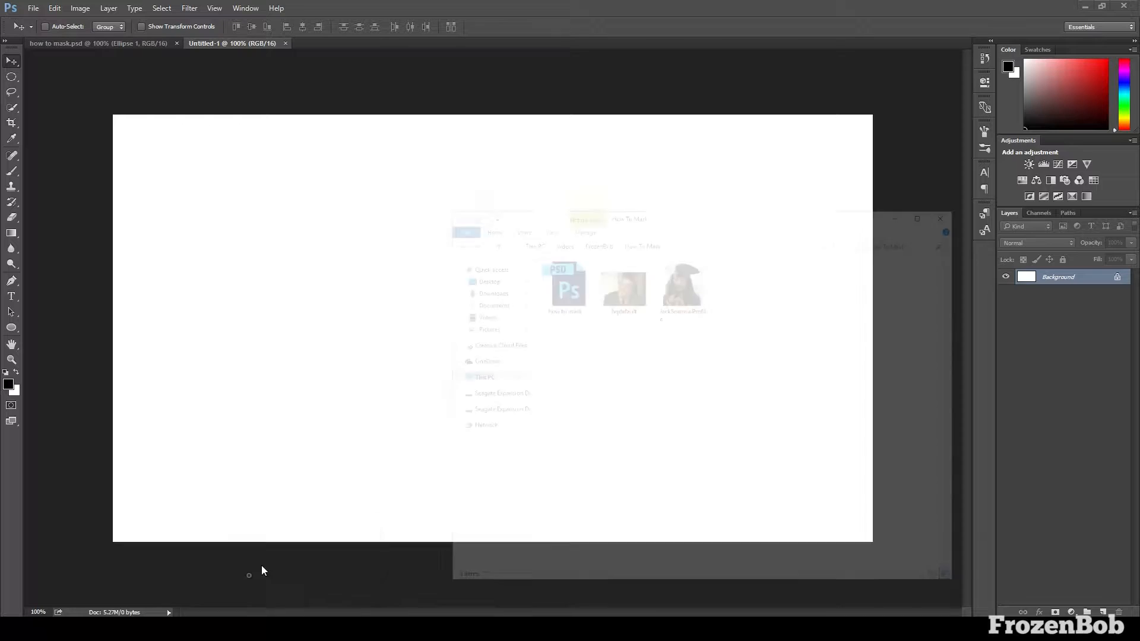
pyautogui.moveTo(716, 257); pyautogui.dragTo(369, 348)
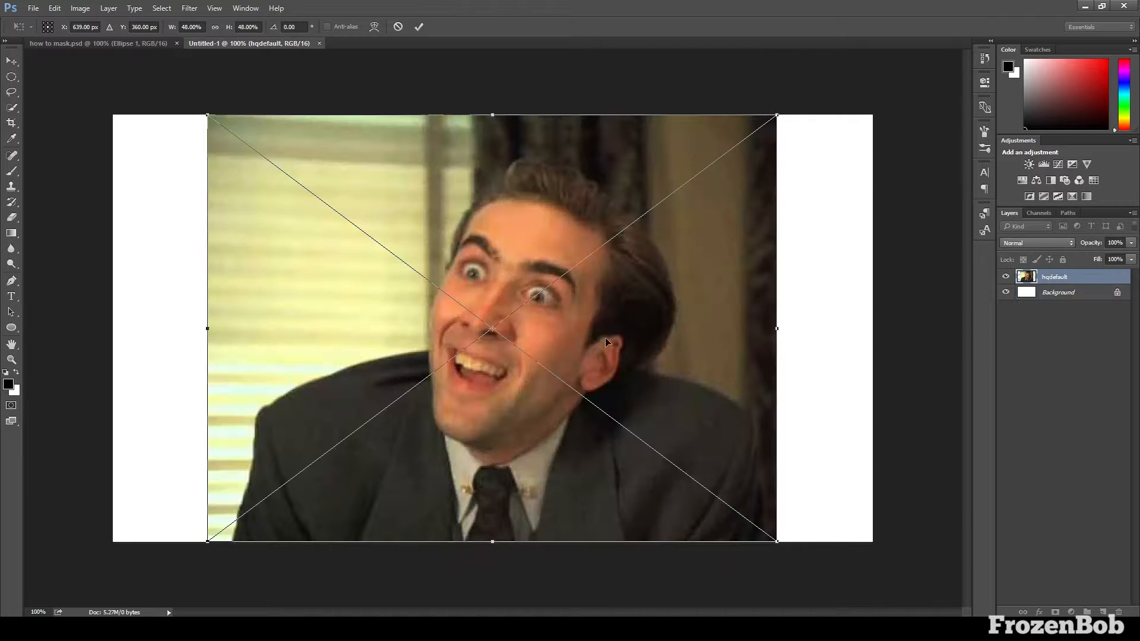
pyautogui.press('Return')
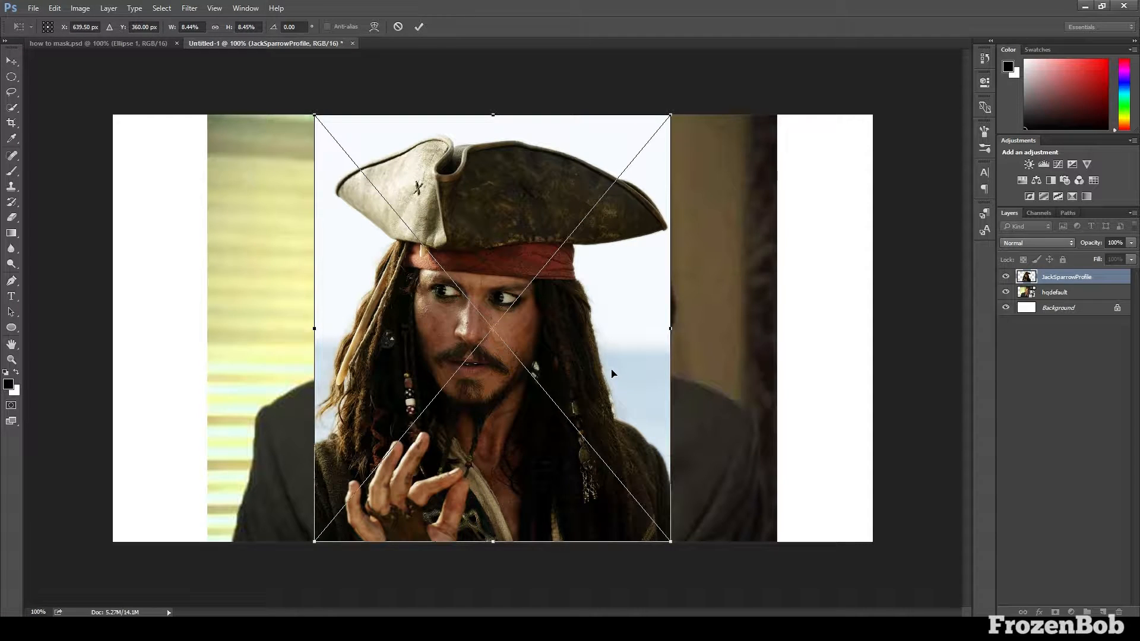
pyautogui.press('Return')
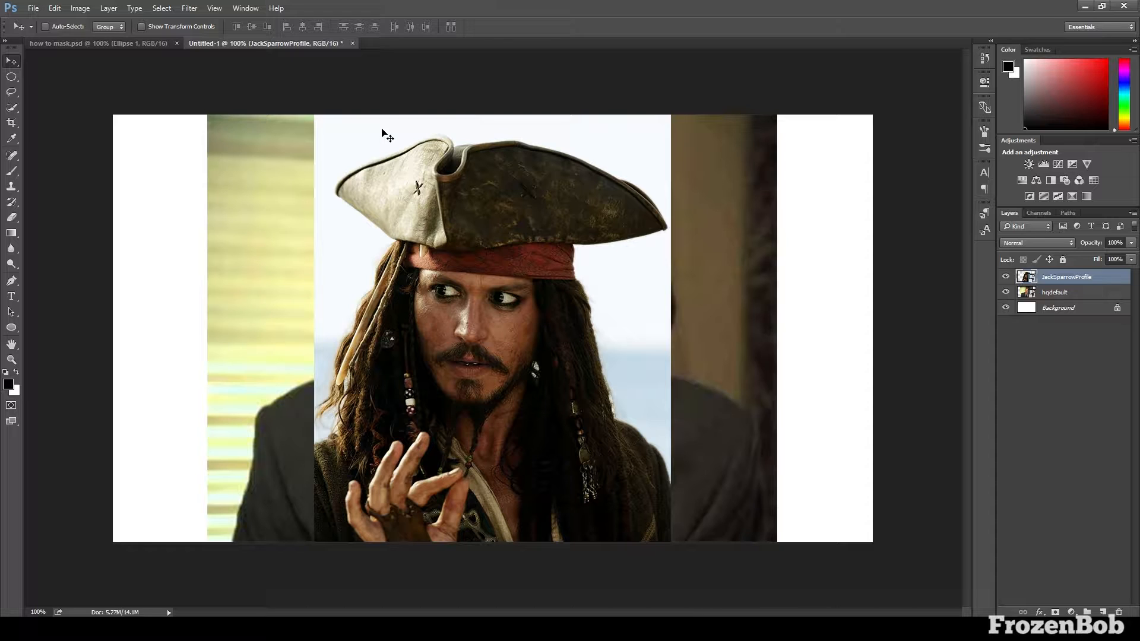
# Select the whole pirate figure on the JackSparrowProfile layer, including hat, hair and clothing, with the Quick Selection tool
pyautogui.click(1006, 277)
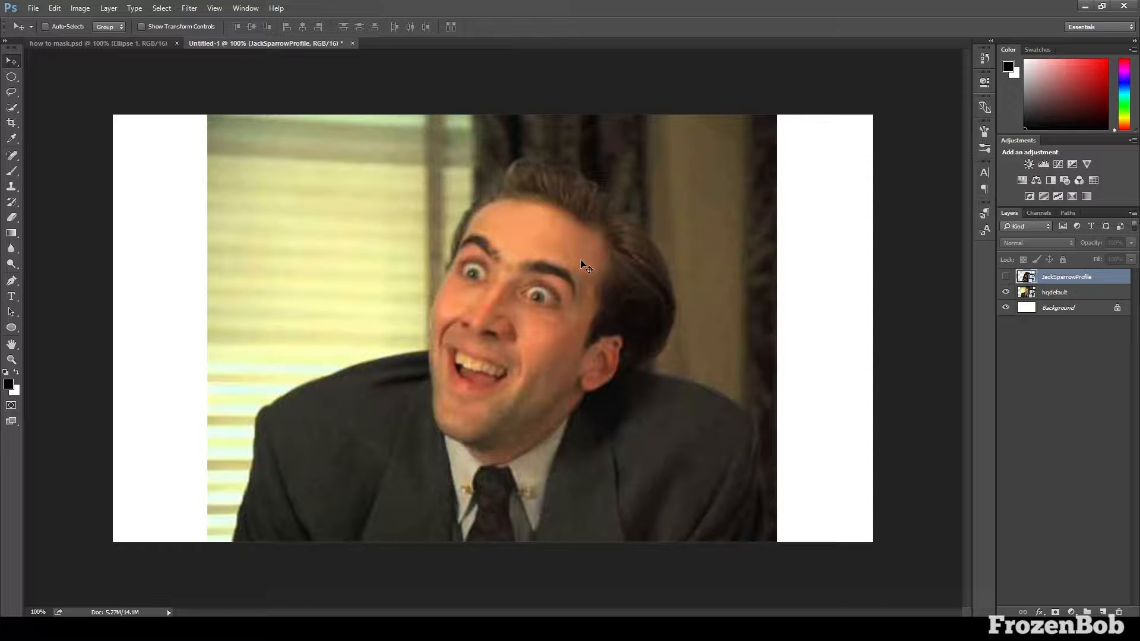
pyautogui.click(1006, 277)
pyautogui.press('w')
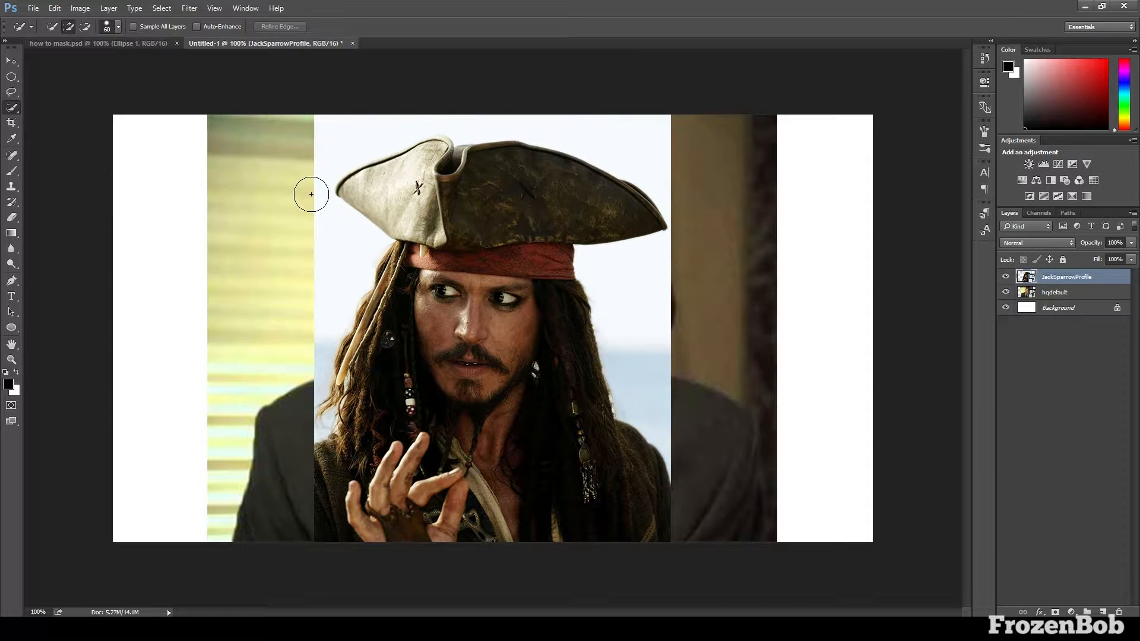
pyautogui.rightClick(13, 108)
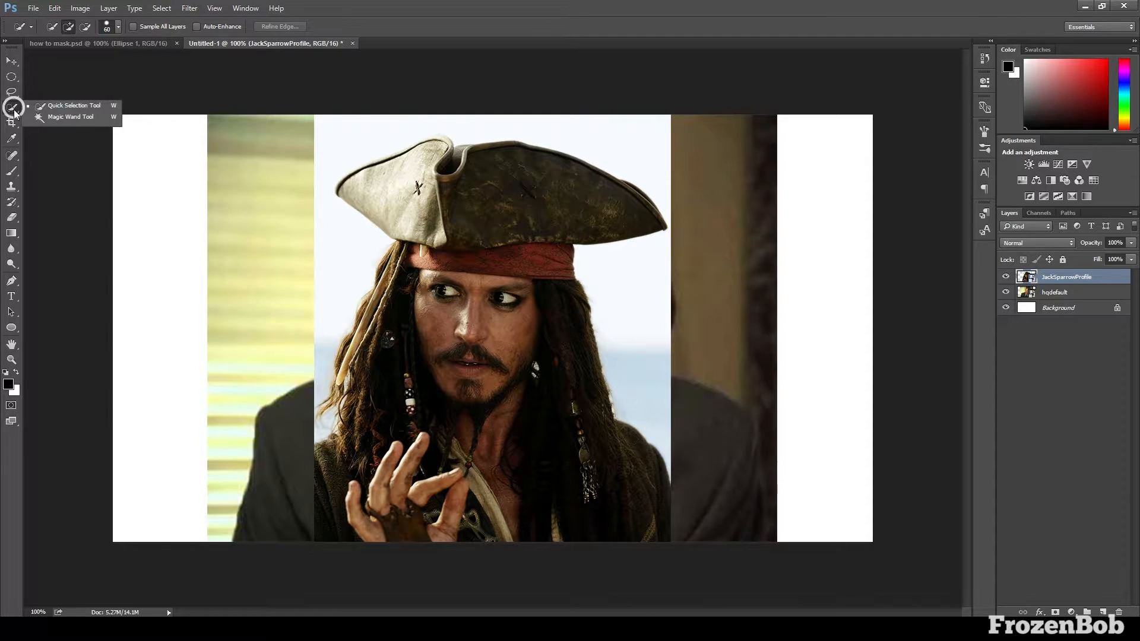
pyautogui.click(70, 106)
pyautogui.moveTo(398, 205)
pyautogui.mouseDown()
pyautogui.moveTo(373, 194)
pyautogui.moveTo(421, 190)
pyautogui.mouseUp()
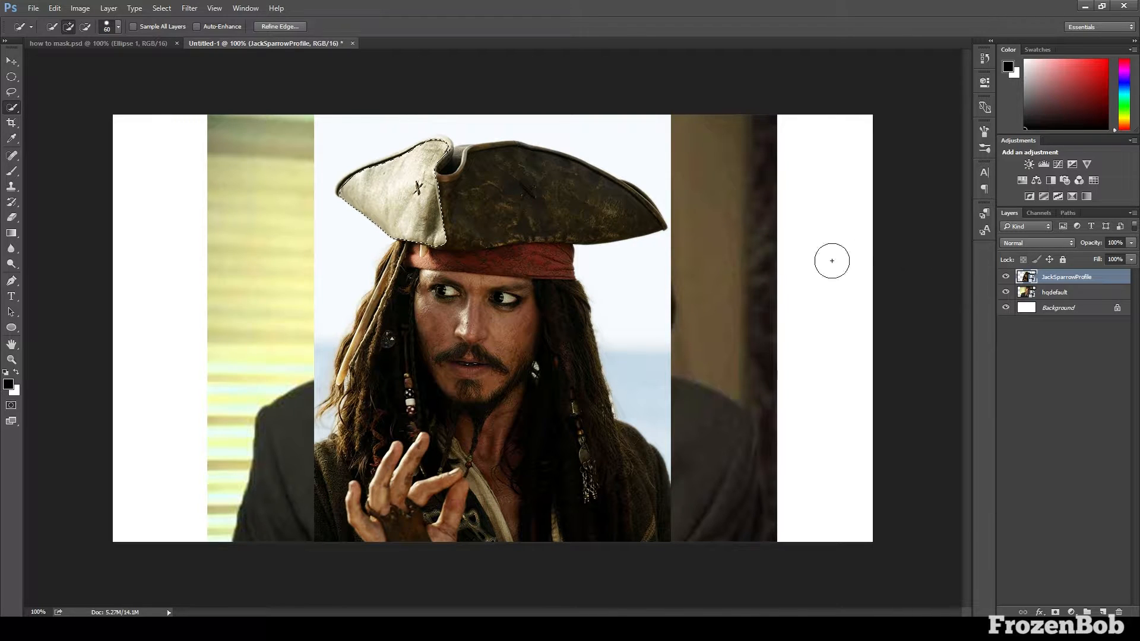
pyautogui.moveTo(471, 237)
pyautogui.mouseDown()
pyautogui.moveTo(483, 195)
pyautogui.moveTo(517, 190)
pyautogui.mouseUp()
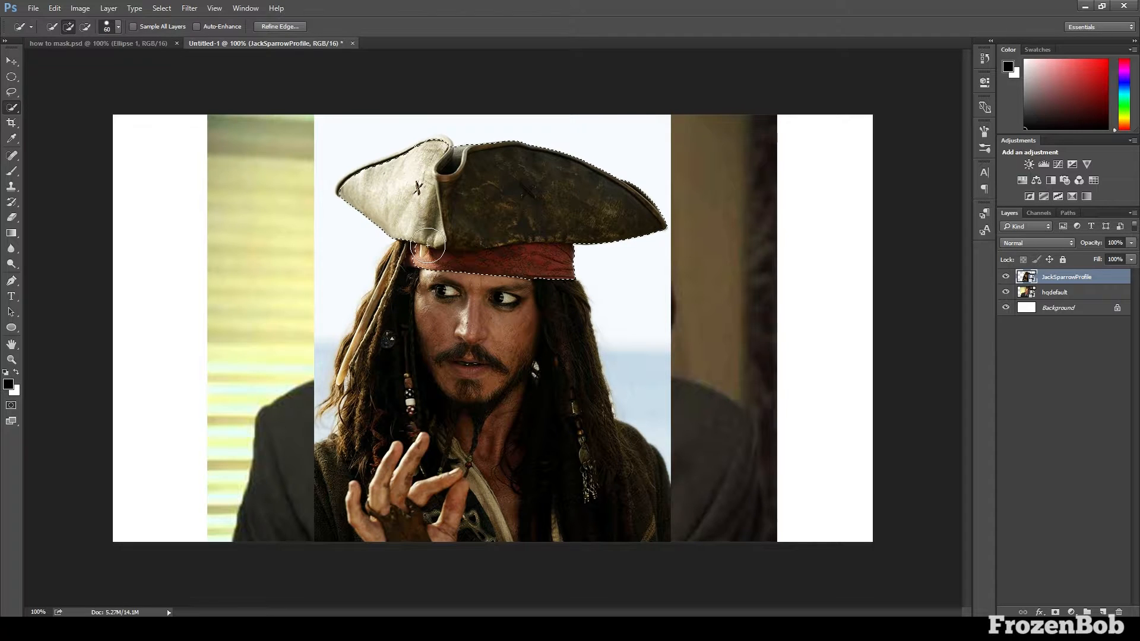
pyautogui.moveTo(427, 245)
pyautogui.mouseDown()
pyautogui.moveTo(416, 289)
pyautogui.moveTo(450, 246)
pyautogui.moveTo(428, 244)
pyautogui.moveTo(374, 342)
pyautogui.mouseUp()
pyautogui.moveTo(412, 260)
pyautogui.mouseDown()
pyautogui.moveTo(381, 310)
pyautogui.moveTo(462, 263)
pyautogui.moveTo(436, 302)
pyautogui.moveTo(428, 374)
pyautogui.moveTo(491, 322)
pyautogui.moveTo(464, 279)
pyautogui.moveTo(463, 384)
pyautogui.moveTo(472, 302)
pyautogui.moveTo(526, 312)
pyautogui.moveTo(521, 278)
pyautogui.moveTo(546, 330)
pyautogui.moveTo(541, 289)
pyautogui.moveTo(540, 407)
pyautogui.moveTo(467, 389)
pyautogui.moveTo(463, 427)
pyautogui.moveTo(387, 516)
pyautogui.moveTo(338, 498)
pyautogui.moveTo(374, 430)
pyautogui.mouseUp()
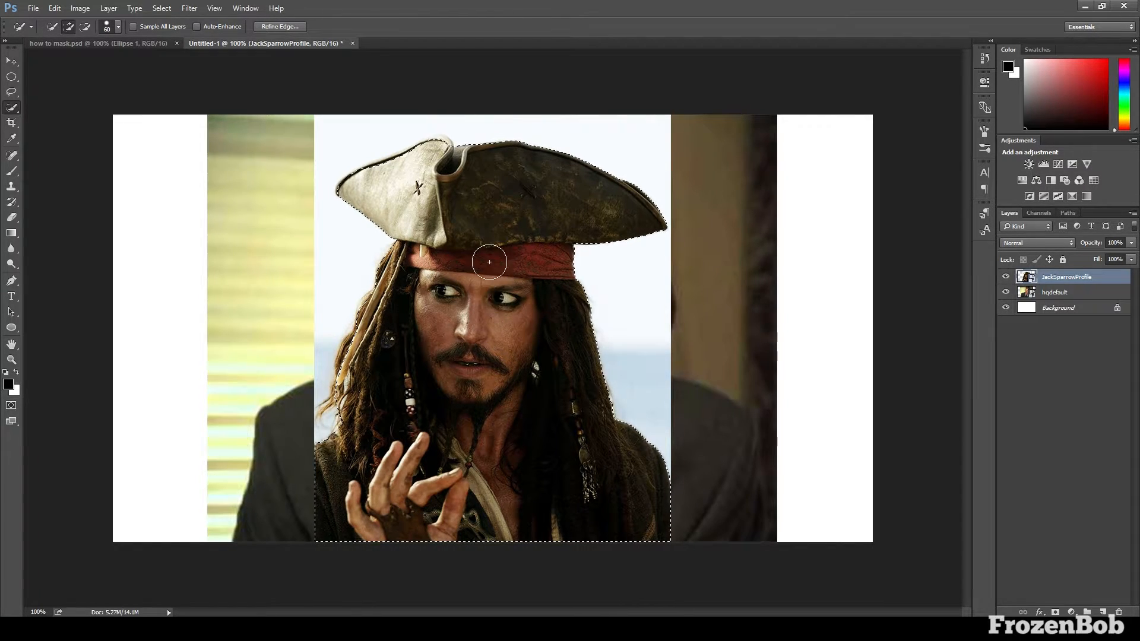
# Start Refine Edge on the pirate selection and preview it with the On Black view
pyautogui.rightClick(509, 266)
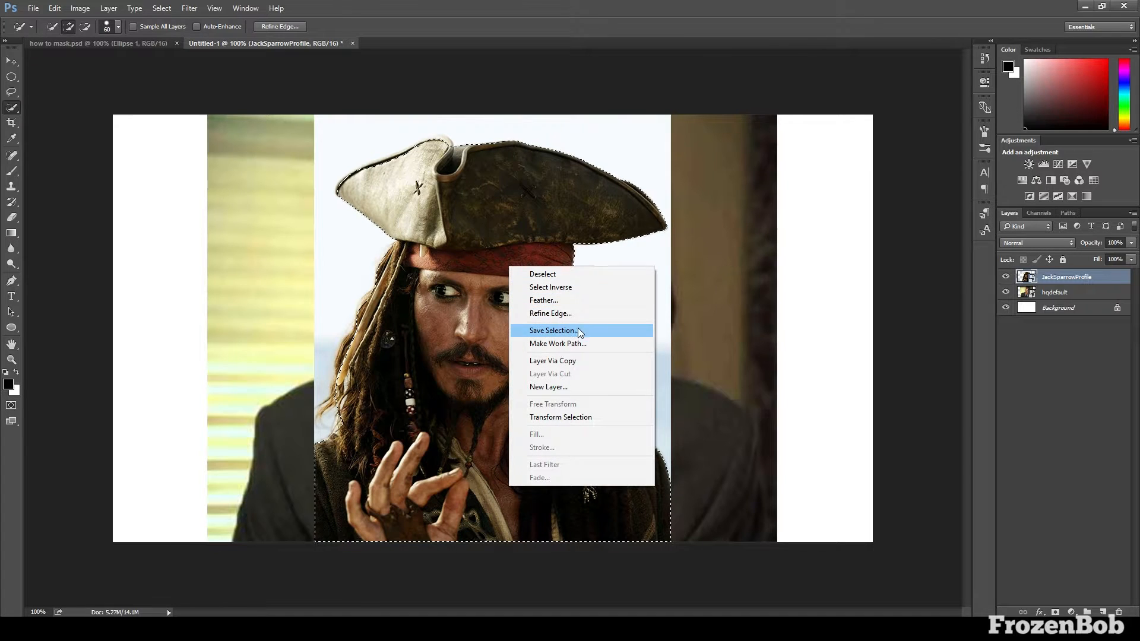
pyautogui.click(570, 313)
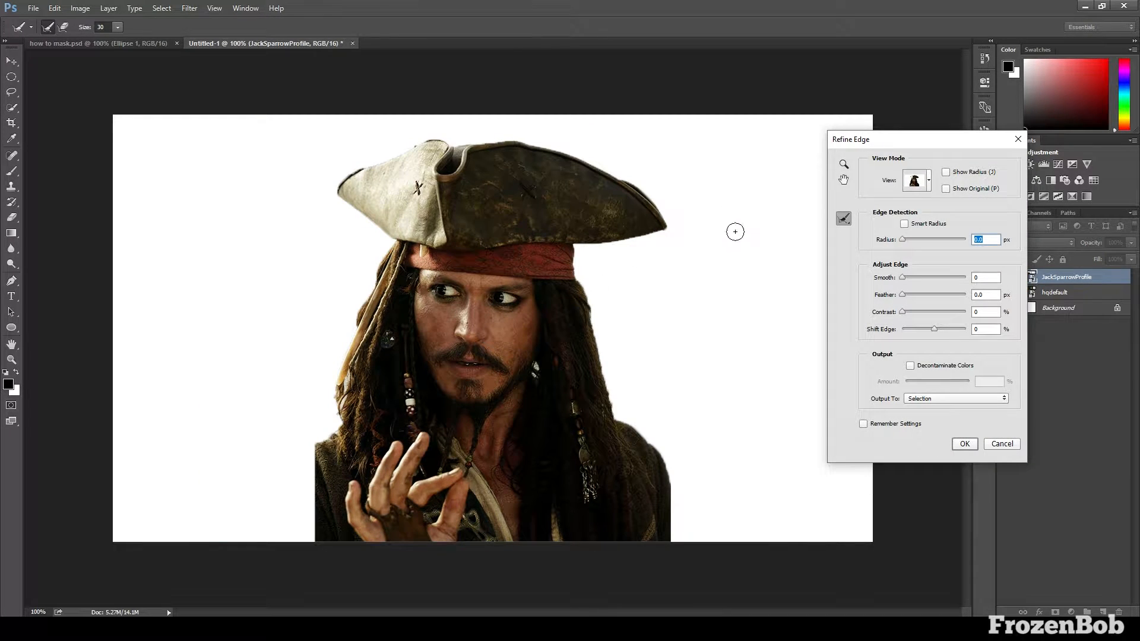
pyautogui.moveTo(879, 148); pyautogui.dragTo(796, 146)
pyautogui.click(825, 184)
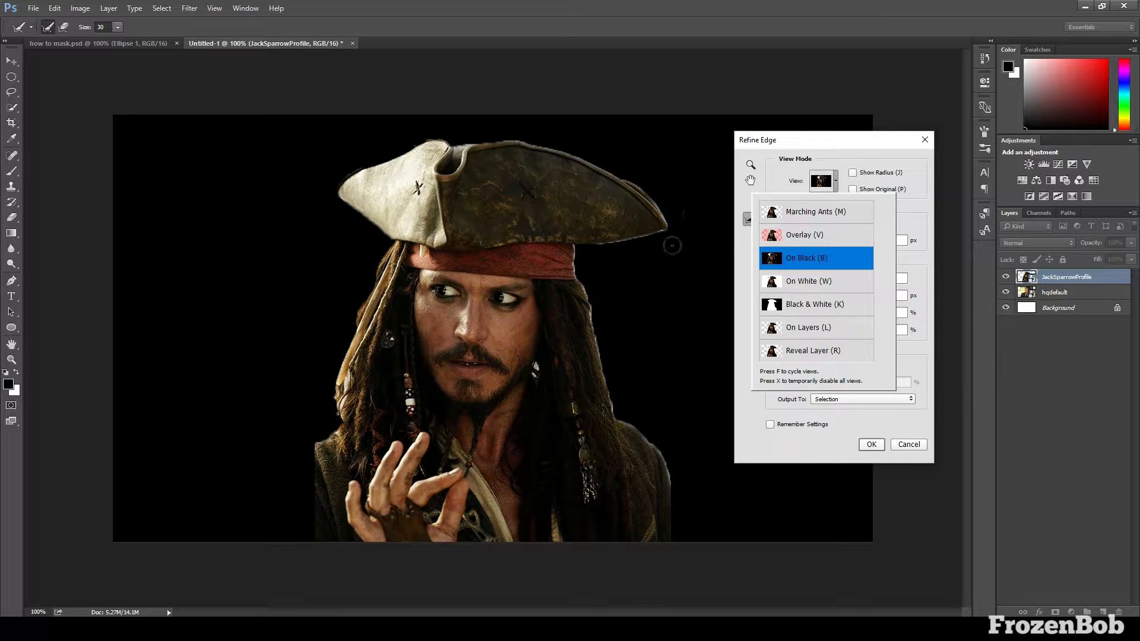
pyautogui.click(821, 181)
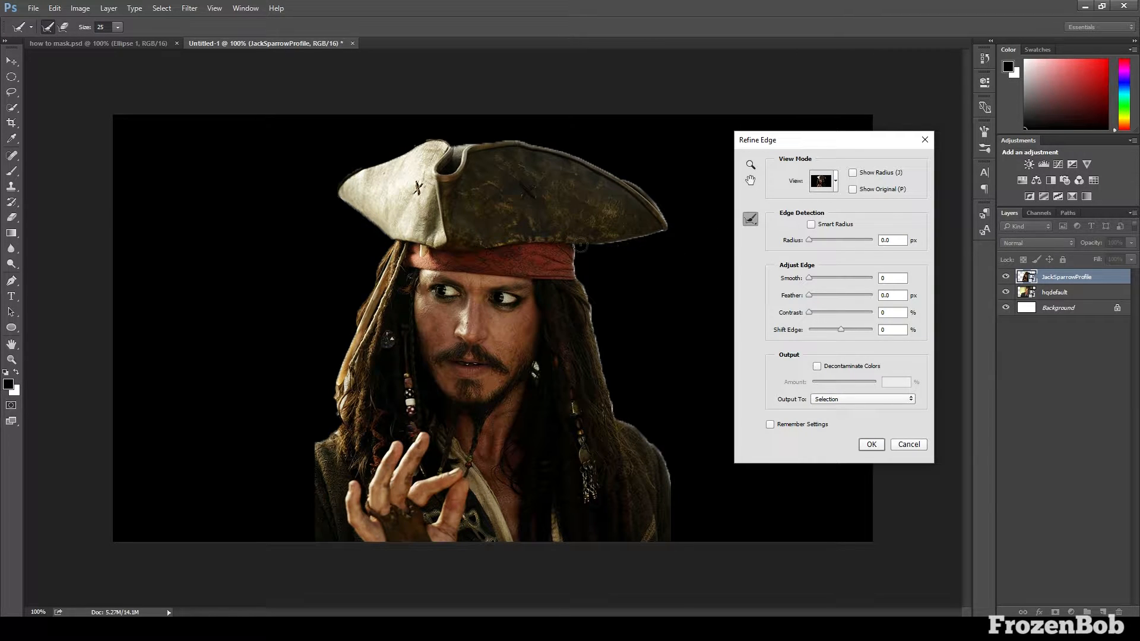
# Brush the Refine Radius tool along the outer edges of the pirate's hat, hair and shoulder, and undo the last stroke
pyautogui.moveTo(580, 245)
pyautogui.mouseDown()
pyautogui.moveTo(665, 224)
pyautogui.moveTo(647, 200)
pyautogui.moveTo(565, 155)
pyautogui.moveTo(521, 142)
pyautogui.moveTo(412, 153)
pyautogui.moveTo(359, 209)
pyautogui.moveTo(390, 240)
pyautogui.moveTo(338, 436)
pyautogui.moveTo(314, 450)
pyautogui.moveTo(341, 447)
pyautogui.mouseUp()
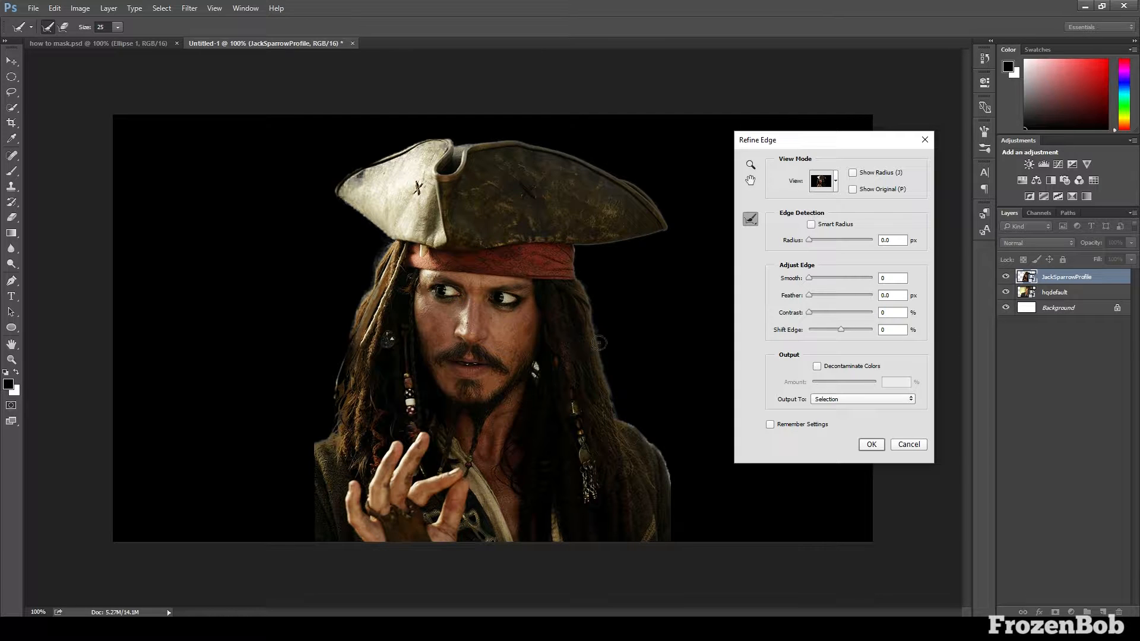
pyautogui.press(']')
pyautogui.moveTo(661, 442)
pyautogui.mouseDown()
pyautogui.moveTo(675, 489)
pyautogui.moveTo(663, 458)
pyautogui.moveTo(621, 422)
pyautogui.mouseUp()
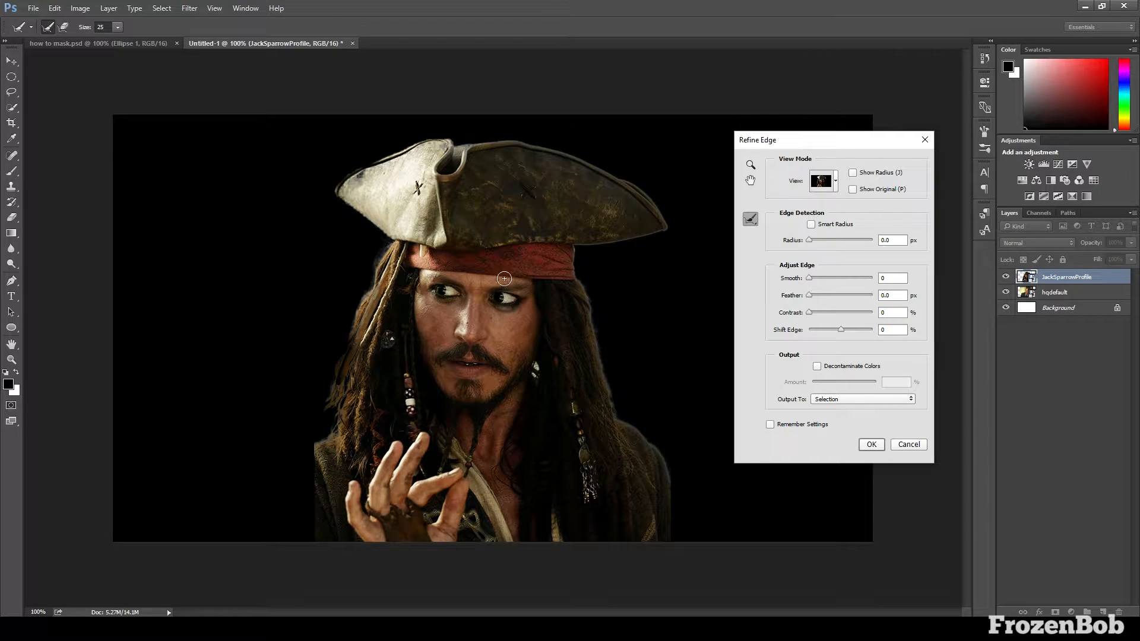
pyautogui.moveTo(366, 303)
pyautogui.mouseDown()
pyautogui.moveTo(359, 293)
pyautogui.moveTo(360, 308)
pyautogui.mouseUp()
pyautogui.press('alt')
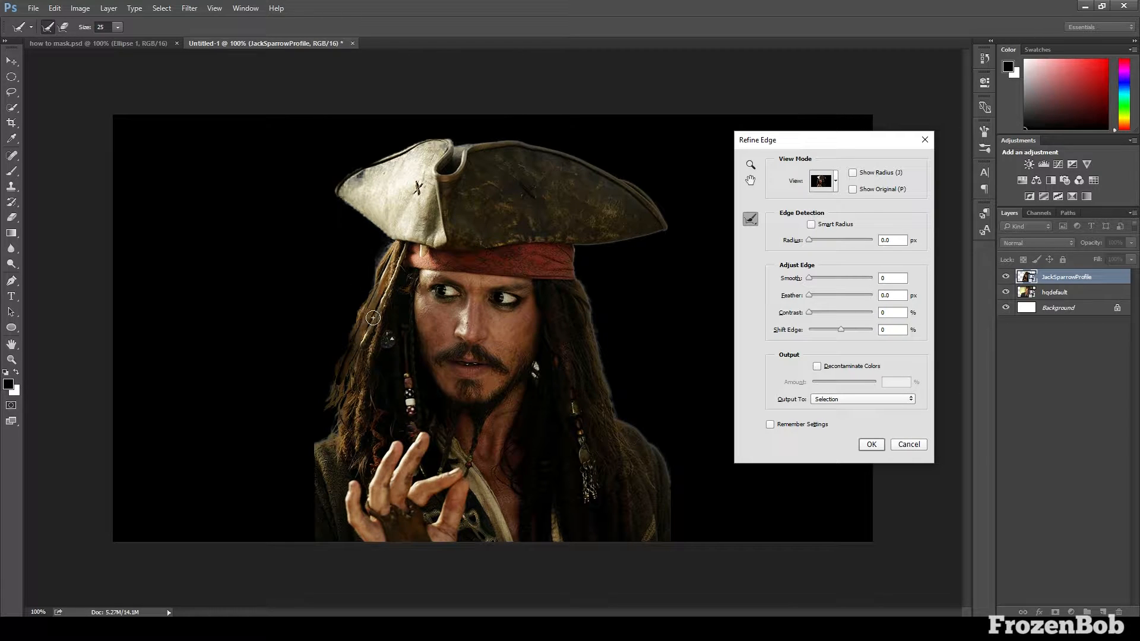
pyautogui.press('alt')
pyautogui.keyDown('alt'); pyautogui.click(386, 341); pyautogui.keyUp('alt')
pyautogui.moveTo(386, 253); pyautogui.dragTo(355, 356)
pyautogui.moveTo(387, 266); pyautogui.dragTo(334, 434)
pyautogui.hotkey('ctrl', 'z')
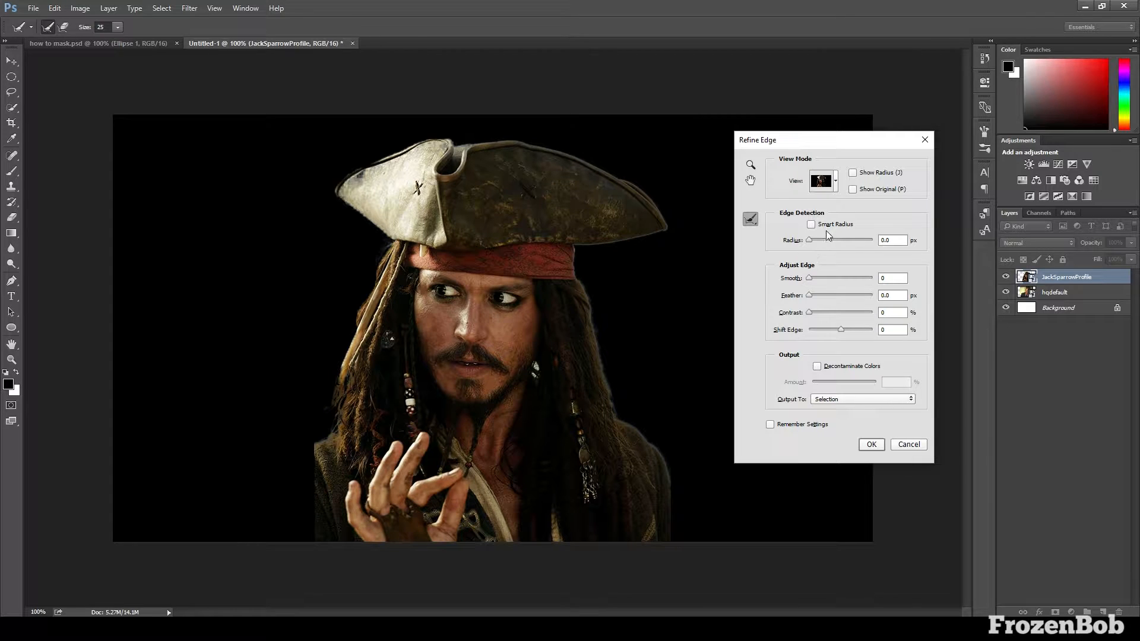
# Enable Smart Radius with a 6.9 px radius and refine the hair edge from below the hat down to the shoulder
pyautogui.click(812, 225)
pyautogui.moveTo(810, 240); pyautogui.dragTo(818, 239)
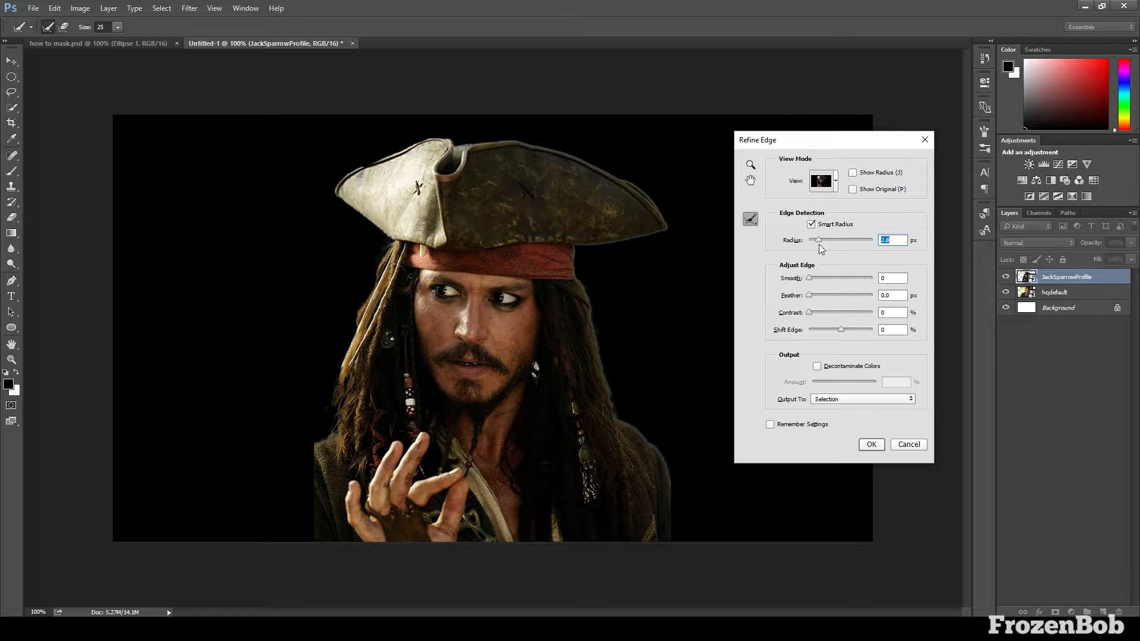
pyautogui.moveTo(818, 239); pyautogui.dragTo(832, 240)
pyautogui.moveTo(571, 248); pyautogui.dragTo(617, 415)
# Switch the preview to Overlay and output the refined selection as a New Layer with Layer Mask
pyautogui.click(822, 181)
pyautogui.press('v')
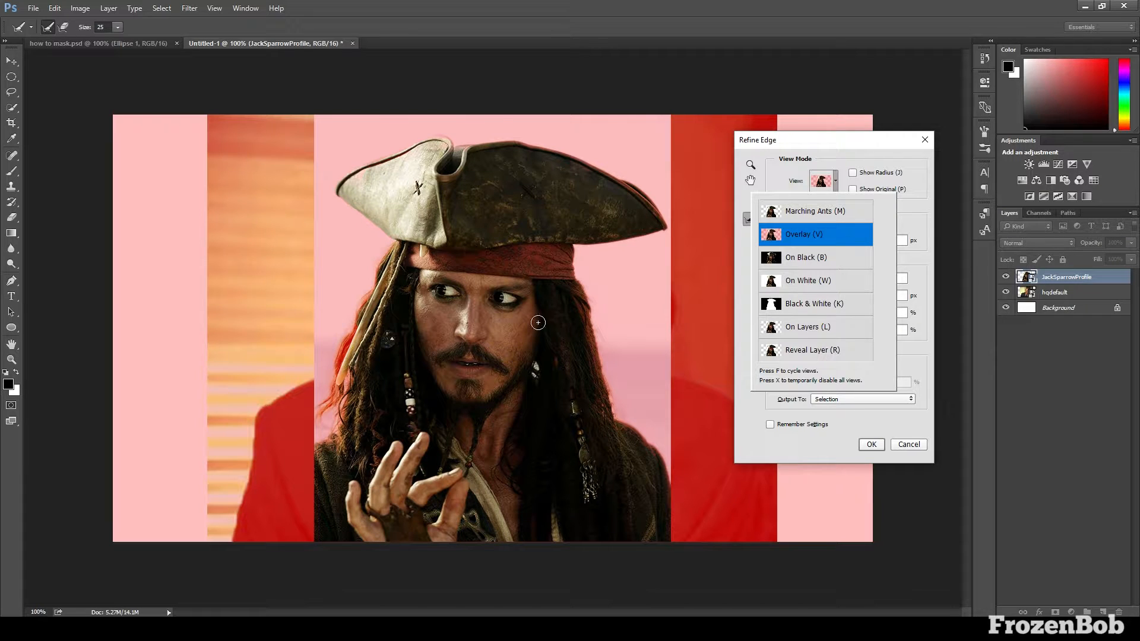
pyautogui.click(826, 188)
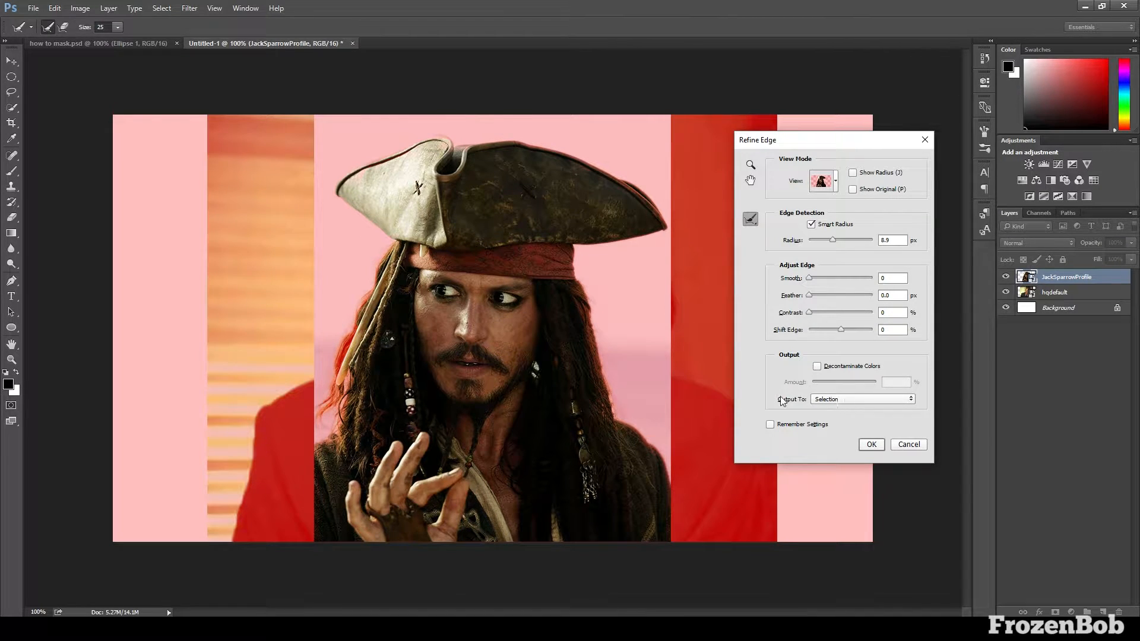
pyautogui.click(845, 400)
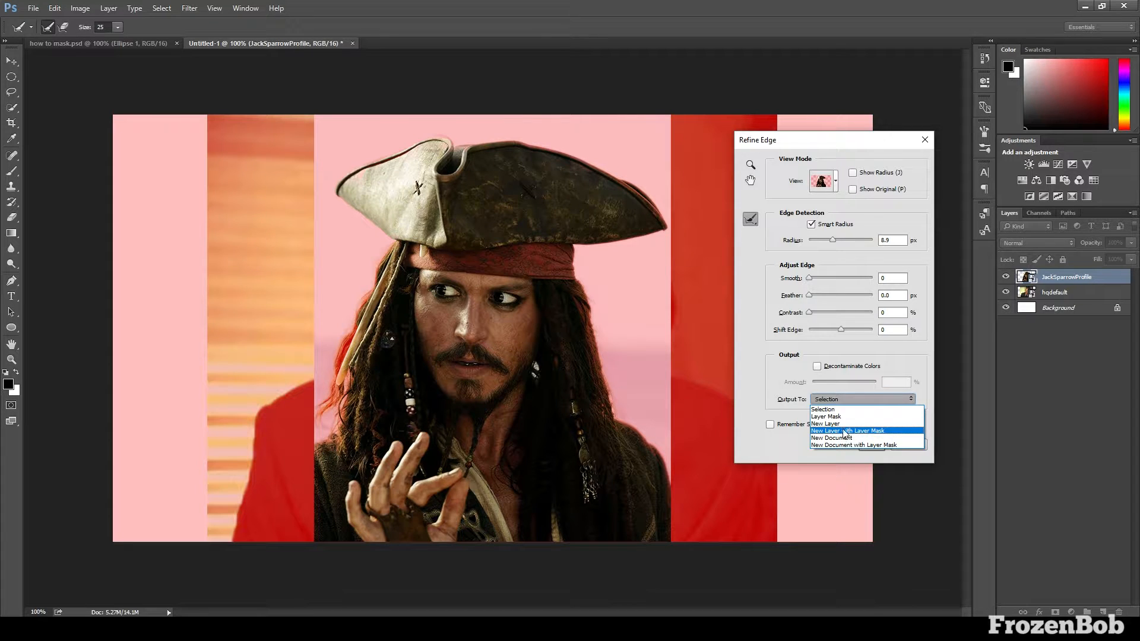
pyautogui.click(866, 431)
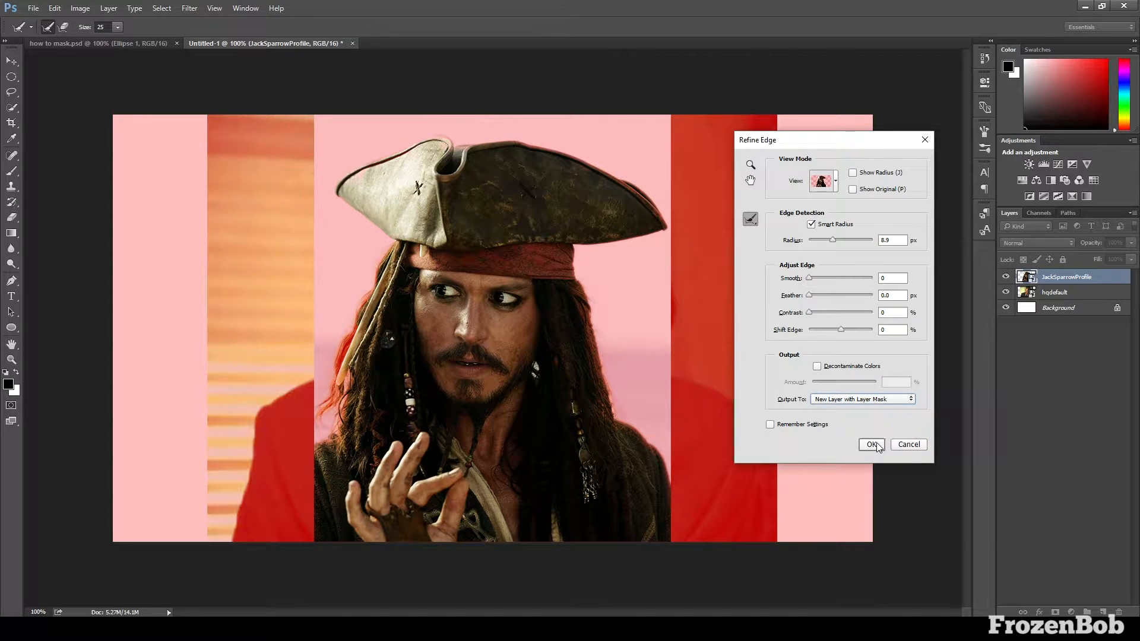
pyautogui.click(871, 444)
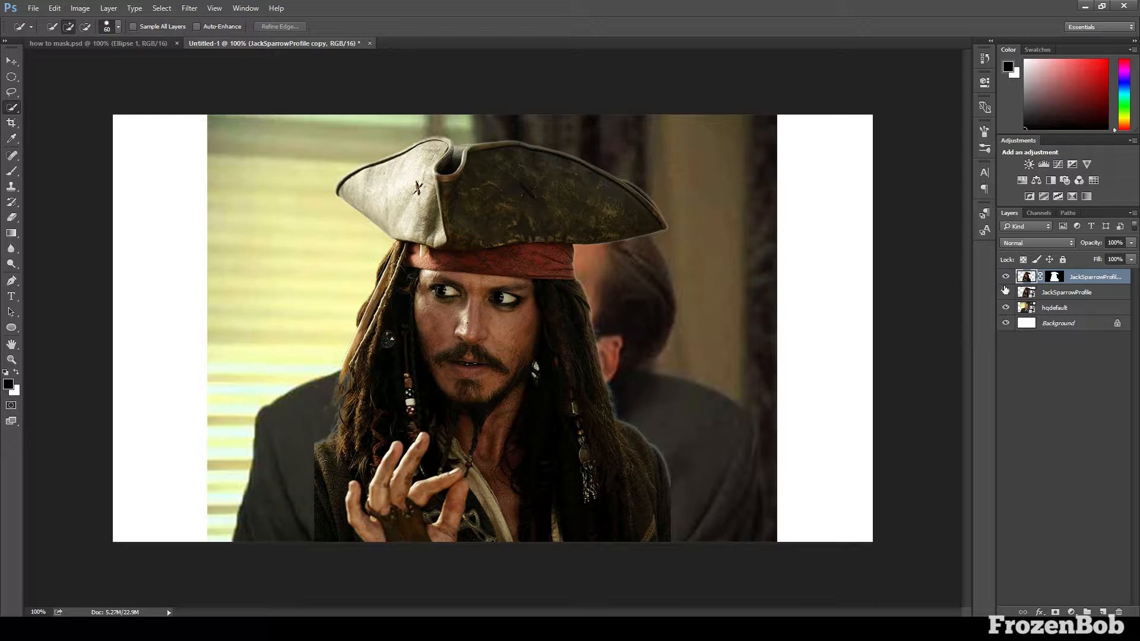
# Compare the masked JackSparrowProfile copy with the original layer by toggling their visibility, leaving only the masked copy of the two shown
pyautogui.click(1005, 293)
pyautogui.click(1006, 277)
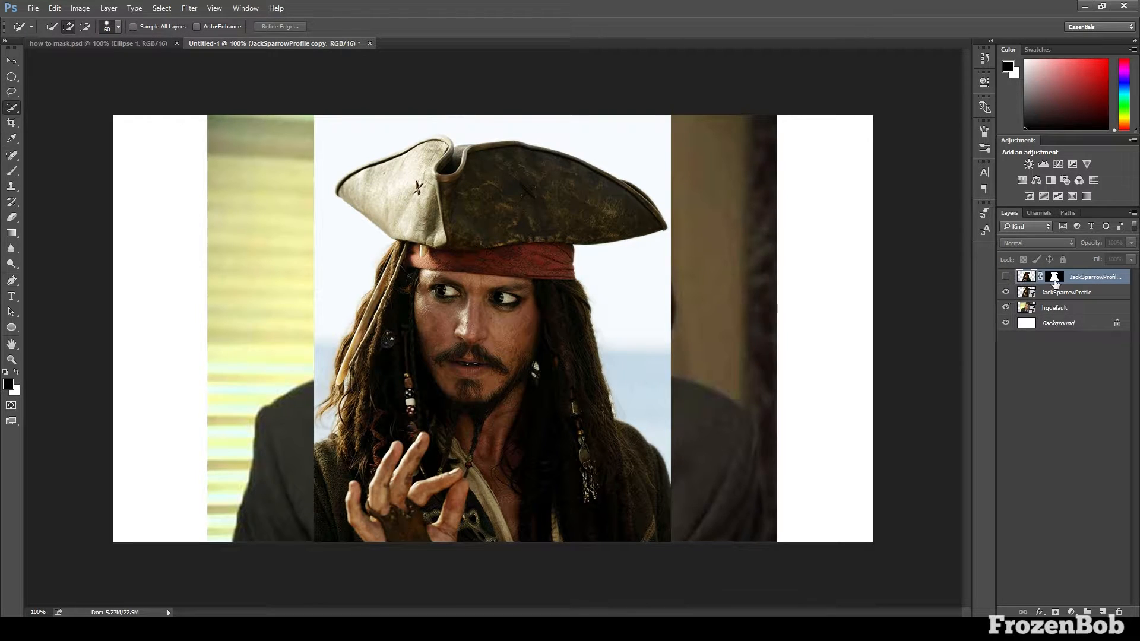
pyautogui.click(1052, 291)
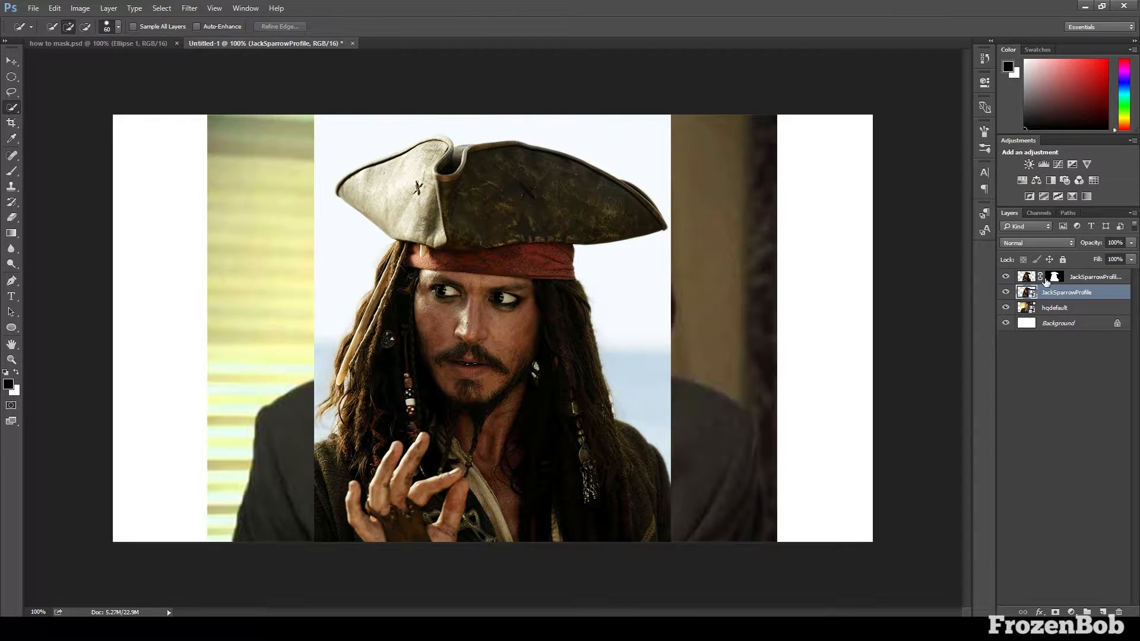
pyautogui.click(1057, 278)
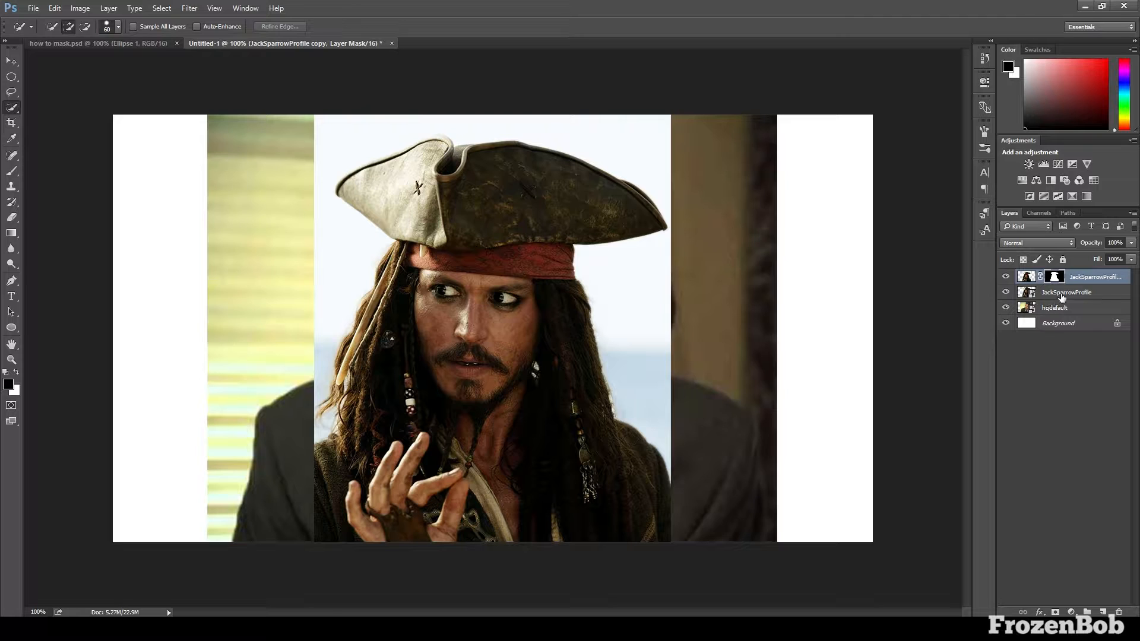
pyautogui.click(1006, 277)
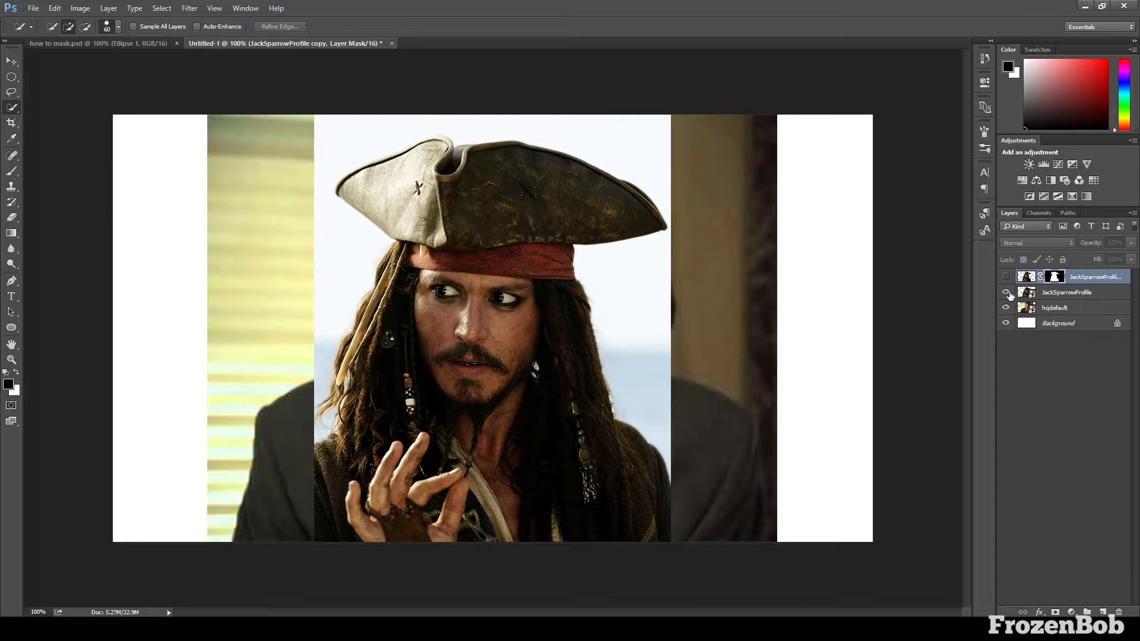
pyautogui.click(1006, 292)
pyautogui.click(1006, 277)
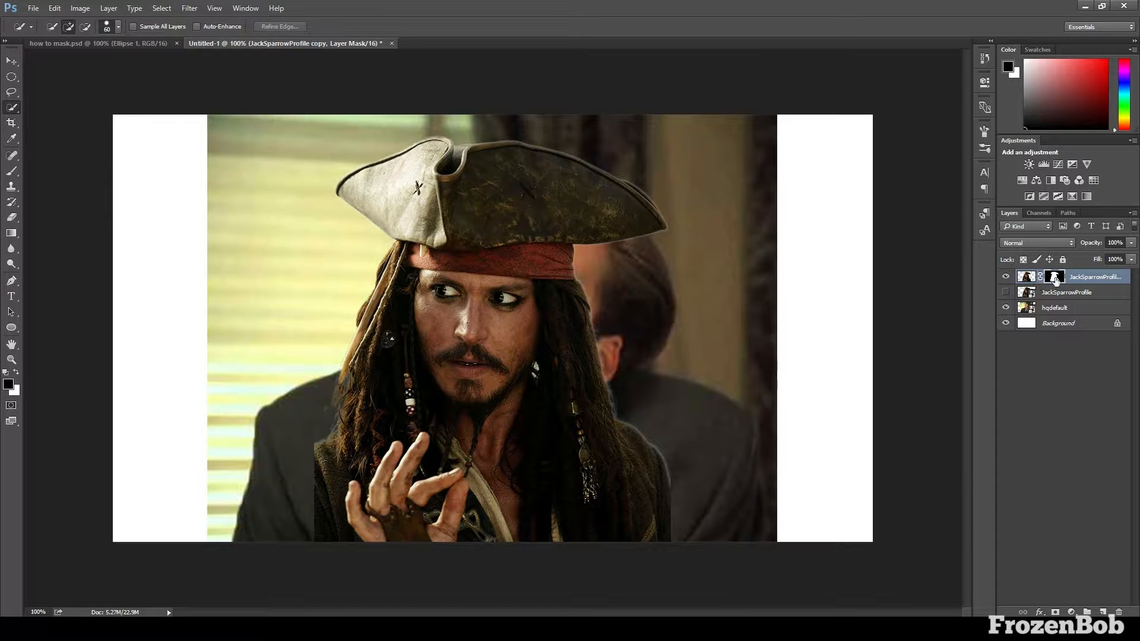
# Paint black with a 10 px brush on the pirate copy's layer mask along the outer hair, headband and hat-brim edge to remove the light fringe
pyautogui.click(1032, 280)
pyautogui.click(1057, 281)
pyautogui.hotkey('ctrl', '+')
pyautogui.hotkey('ctrl', '+')
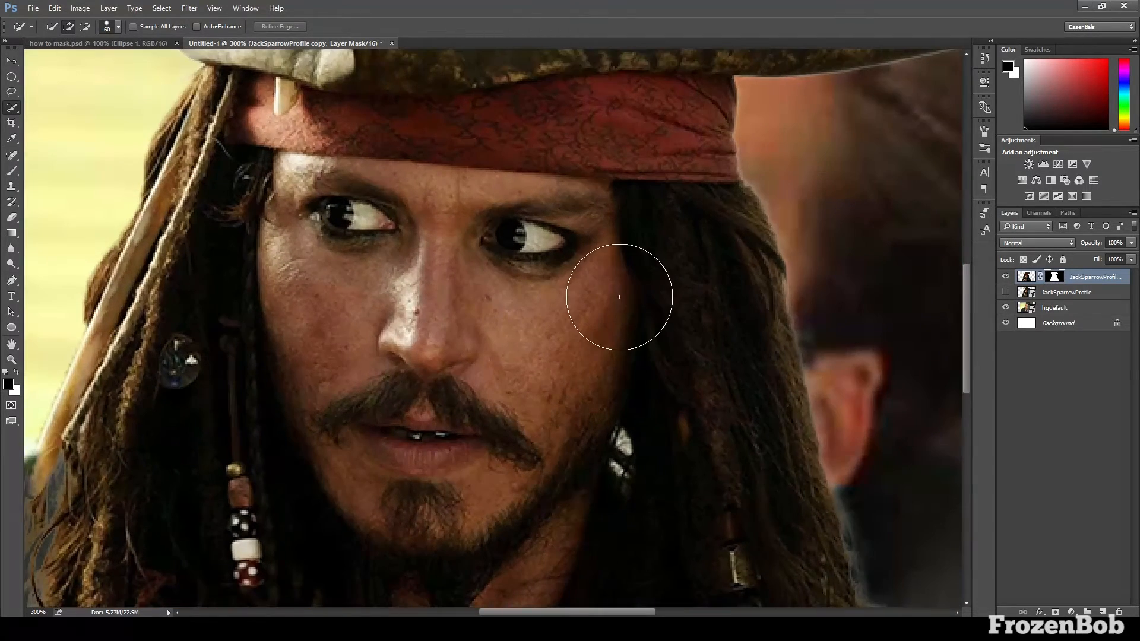
pyautogui.moveTo(595, 612); pyautogui.dragTo(630, 615)
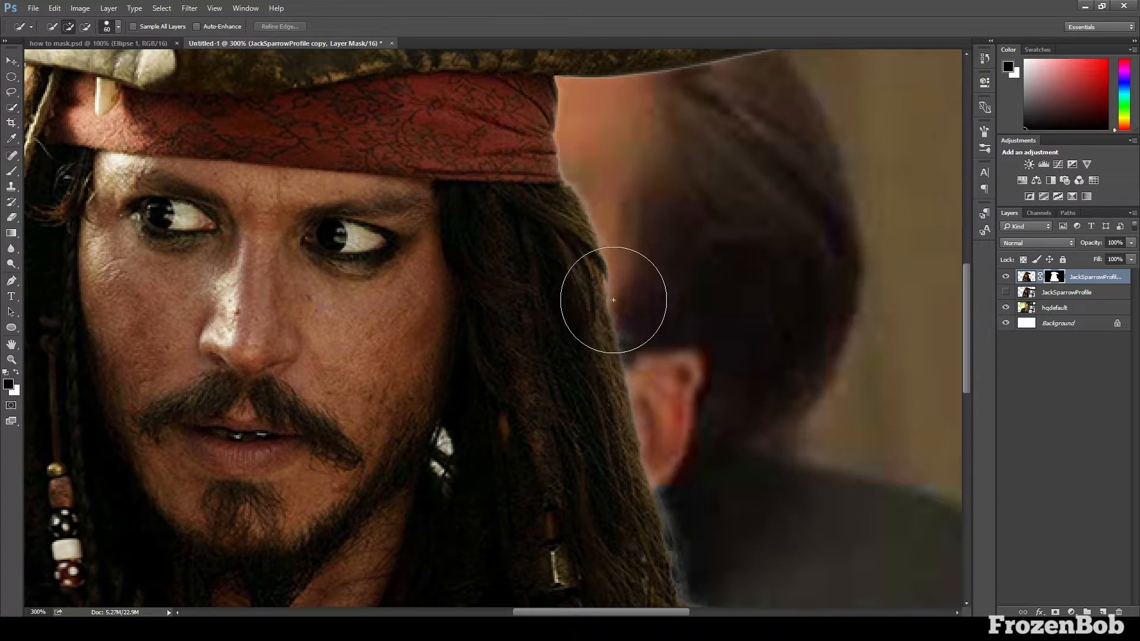
pyautogui.press('b')
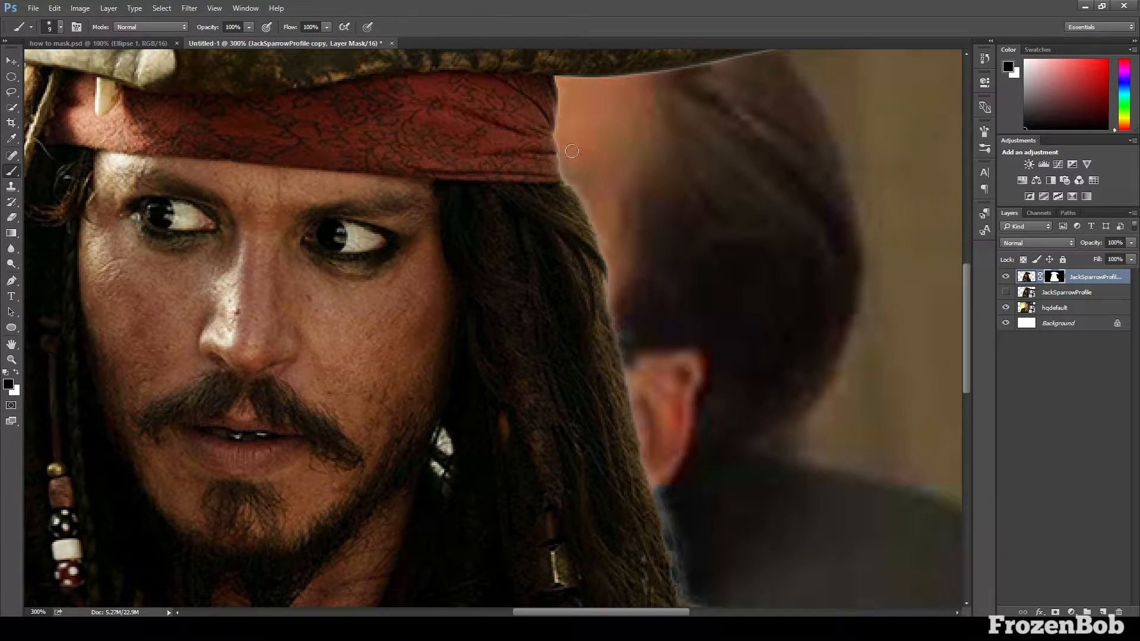
pyautogui.press(']')
pyautogui.click(16, 373)
pyautogui.click(17, 373)
pyautogui.press('x')
pyautogui.press('x')
pyautogui.moveTo(595, 213)
pyautogui.mouseDown()
pyautogui.moveTo(638, 288)
pyautogui.moveTo(626, 274)
pyautogui.moveTo(616, 296)
pyautogui.moveTo(614, 265)
pyautogui.mouseUp()
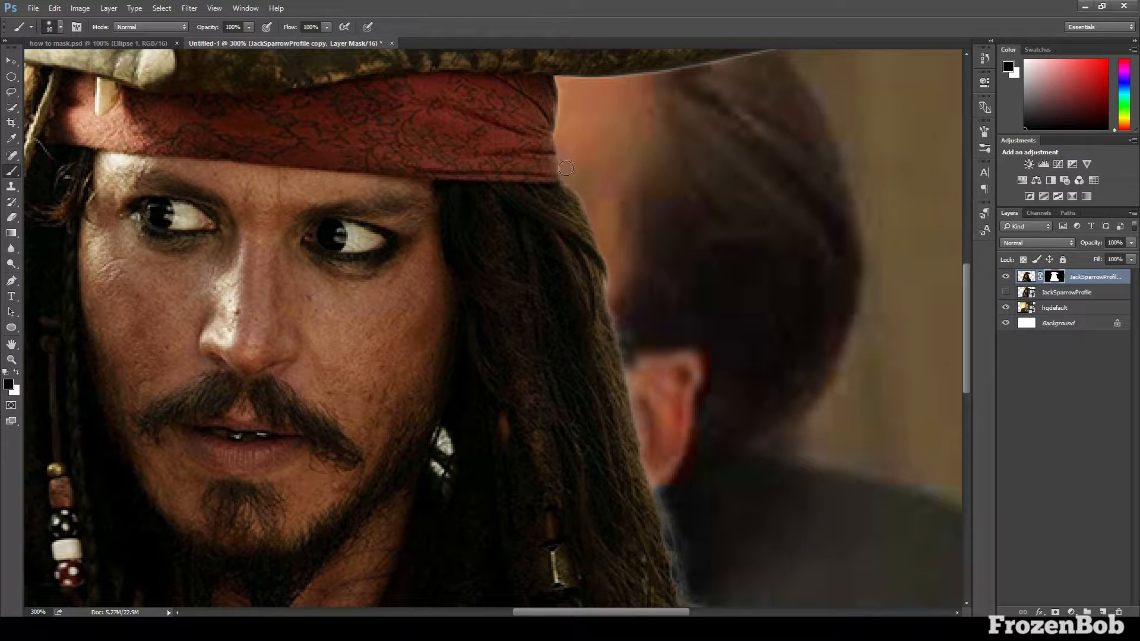
pyautogui.moveTo(568, 154)
pyautogui.mouseDown()
pyautogui.moveTo(566, 88)
pyautogui.moveTo(623, 81)
pyautogui.mouseUp()
pyautogui.hotkey('ctrl', '-')
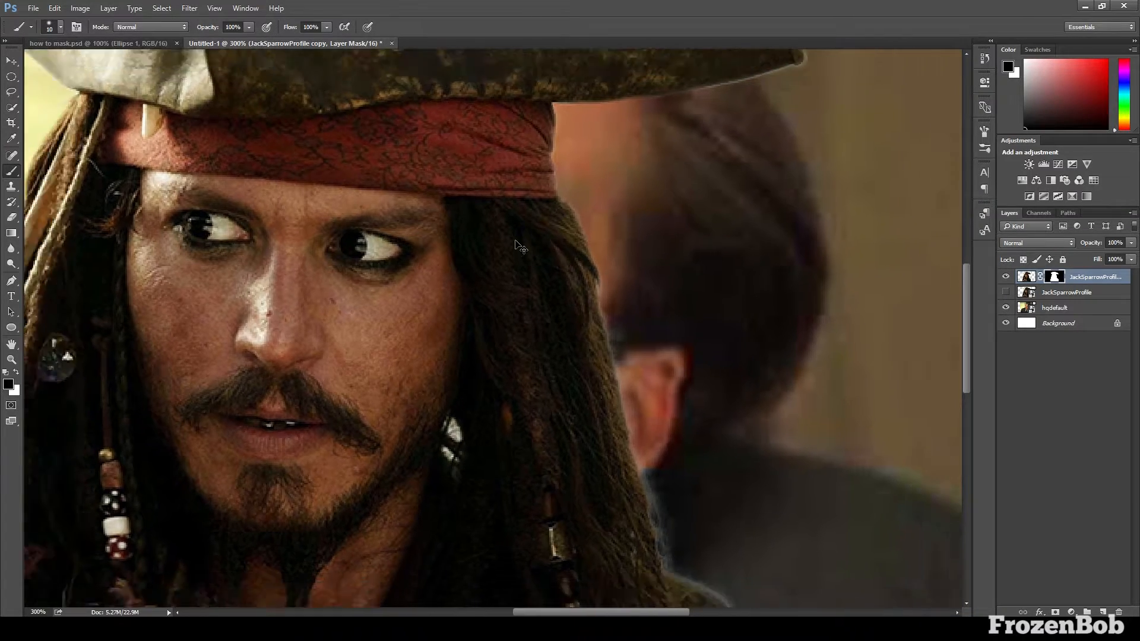
# Free Transform the masked pirate proportionally smaller in two passes, the second to about 75.6%, keeping him at the picture's lower edge
pyautogui.press('v')
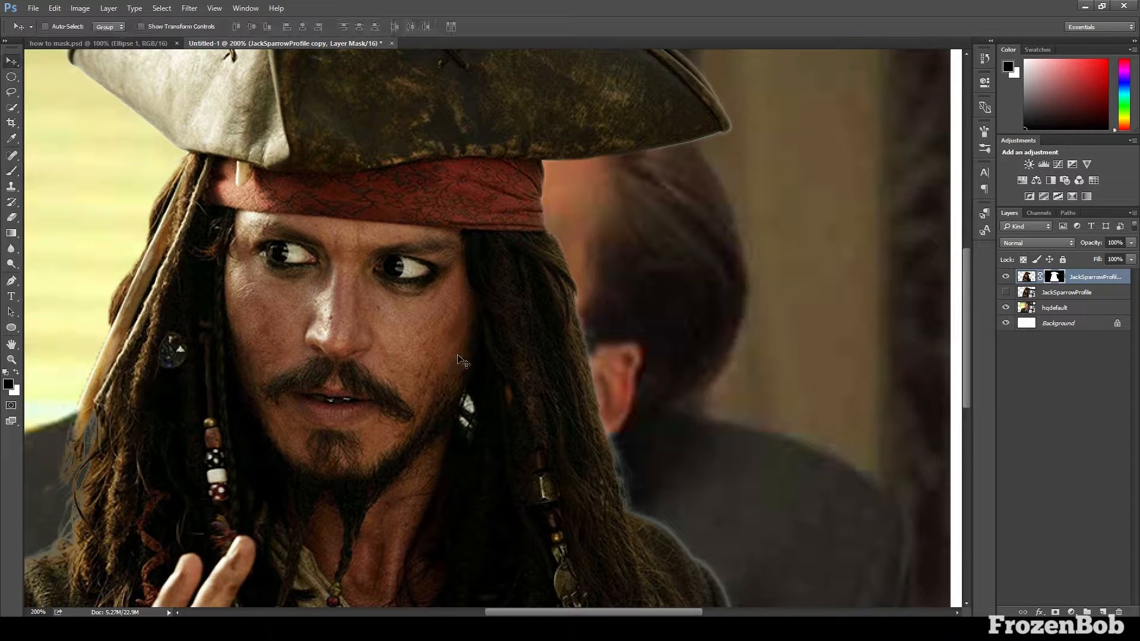
pyautogui.hotkey('ctrl', '-')
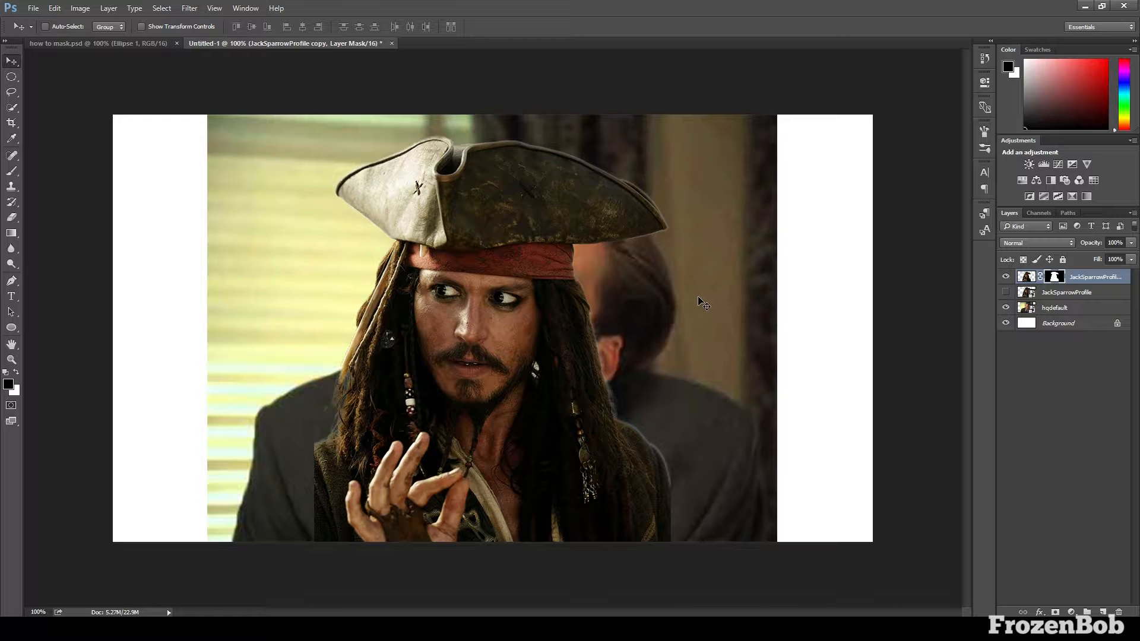
pyautogui.hotkey('ctrl', 't')
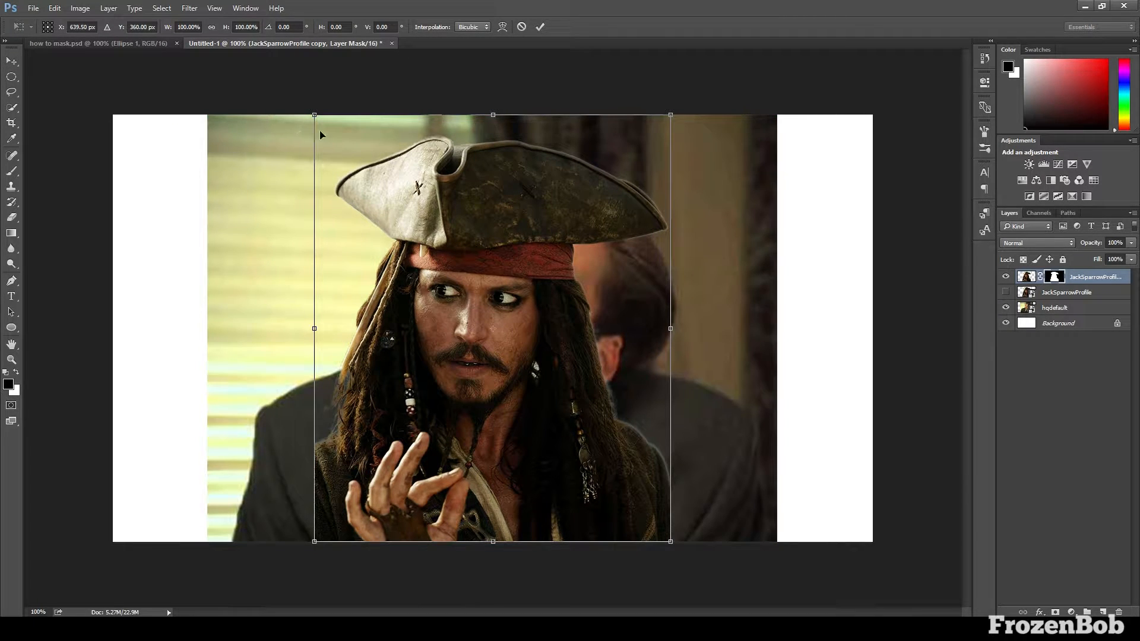
pyautogui.moveTo(315, 115); pyautogui.dragTo(321, 154)
pyautogui.press('Return')
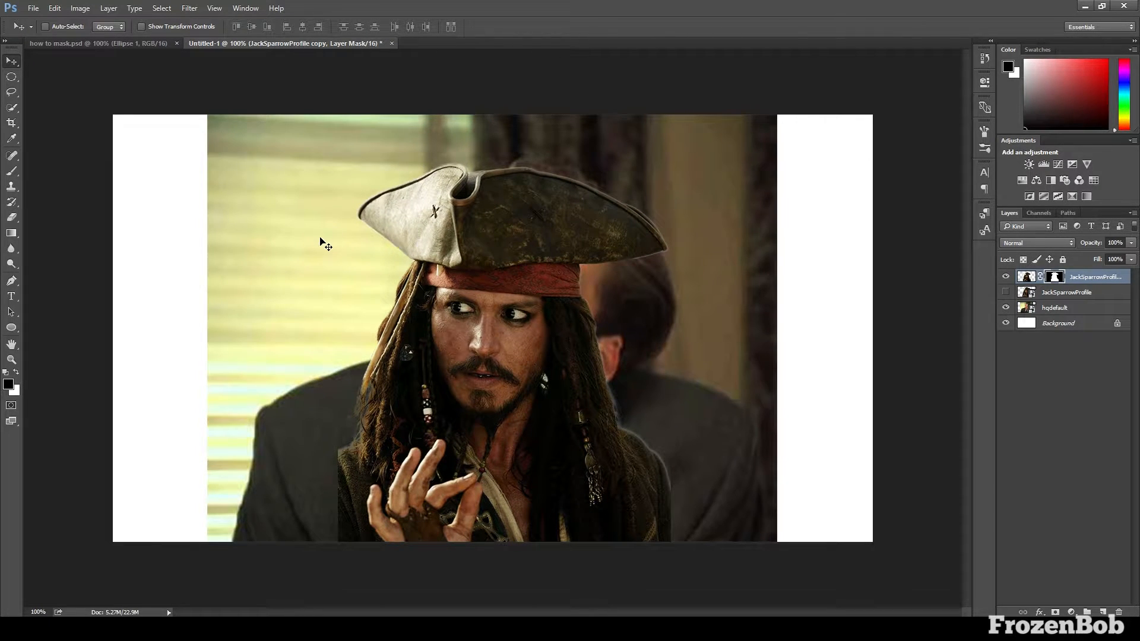
pyautogui.hotkey('ctrl', 't')
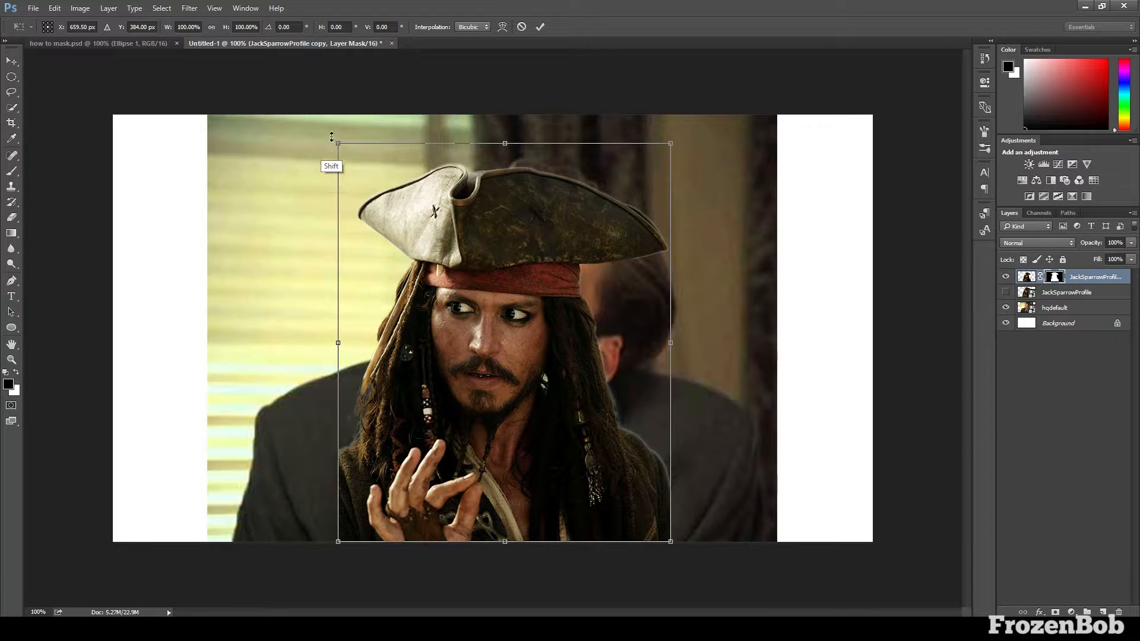
pyautogui.moveTo(336, 143); pyautogui.dragTo(428, 228)
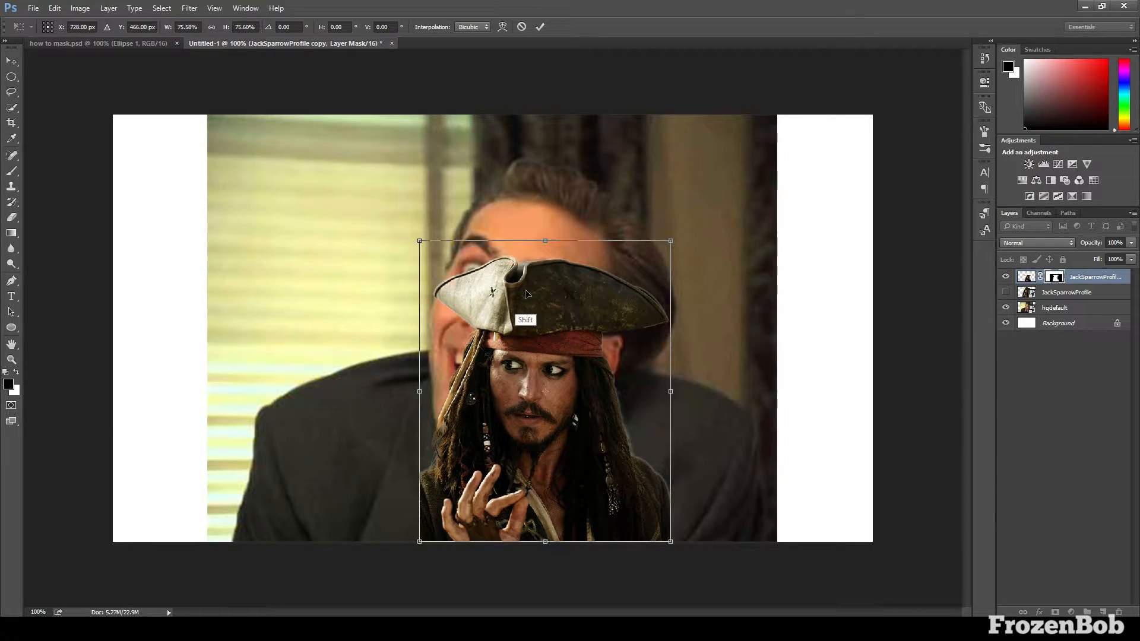
pyautogui.press('Return')
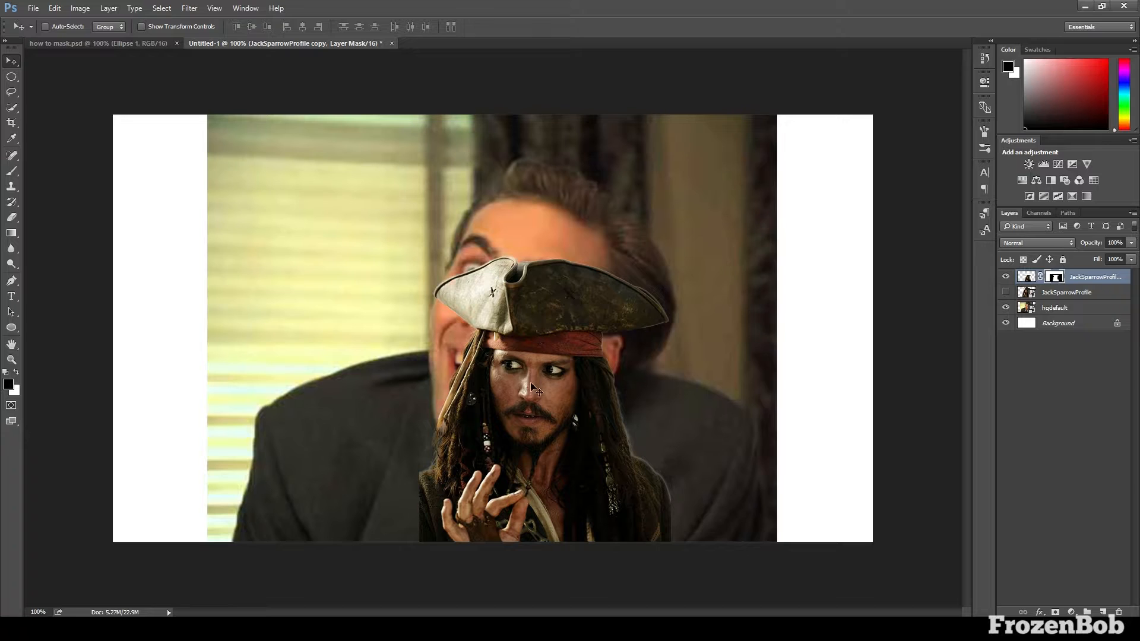
# Scale the masked pirate to about 97% and move him into the lower-right corner of the canvas
pyautogui.moveTo(533, 387); pyautogui.dragTo(559, 306)
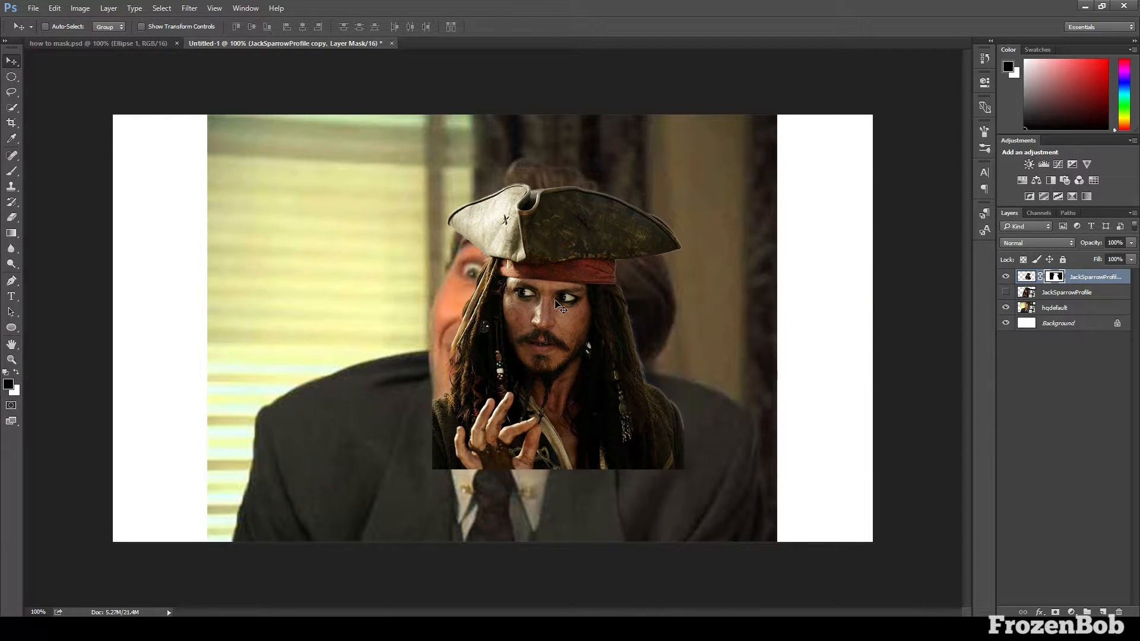
pyautogui.hotkey('ctrl', 't')
pyautogui.moveTo(434, 170)
pyautogui.mouseDown()
pyautogui.moveTo(454, 168)
pyautogui.moveTo(377, 191)
pyautogui.moveTo(603, 339)
pyautogui.moveTo(506, 203)
pyautogui.moveTo(331, 226)
pyautogui.moveTo(462, 185)
pyautogui.moveTo(440, 177)
pyautogui.mouseUp()
pyautogui.hotkey('ctrl', 'z')
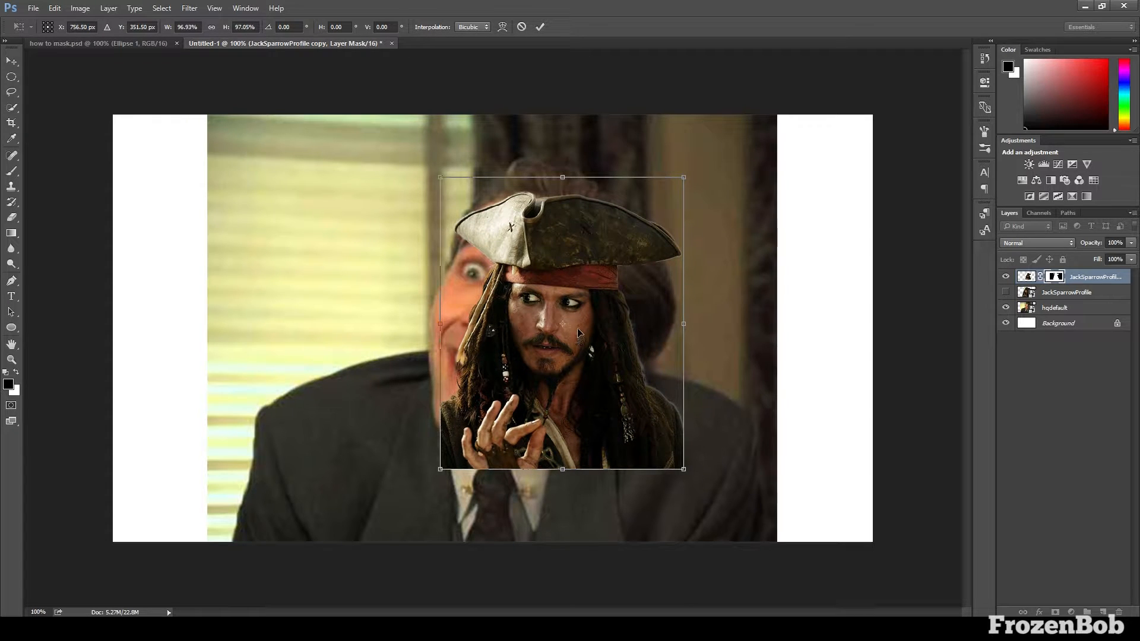
pyautogui.moveTo(560, 317); pyautogui.dragTo(750, 387)
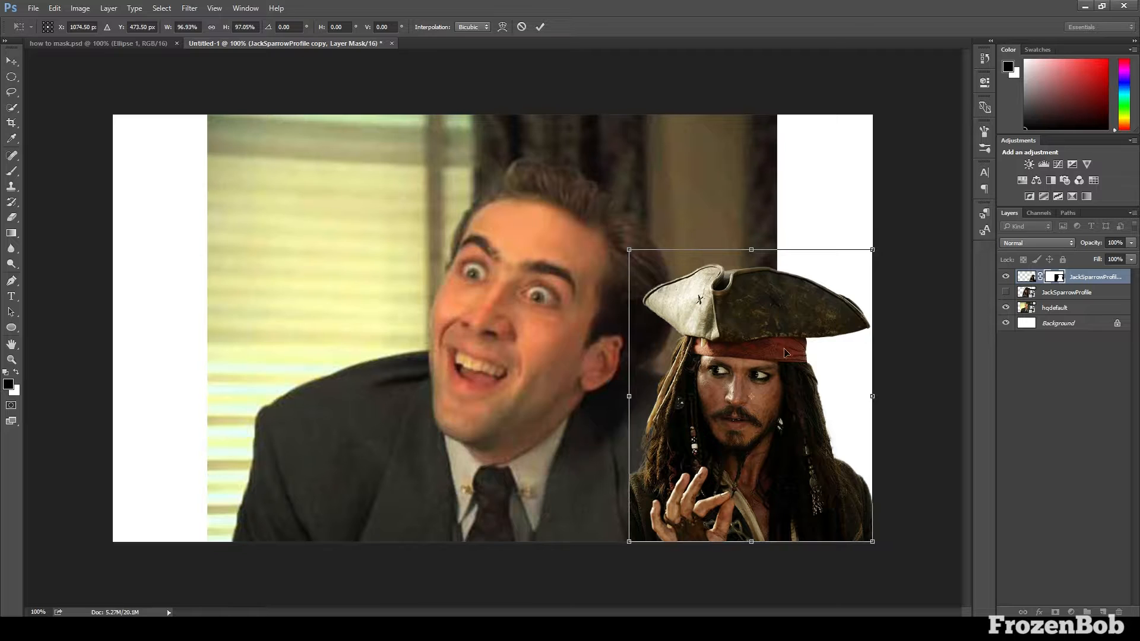
pyautogui.press('Return')
# Hide the masked pirate copy and move the hqdefault layer to the top of the layer stack
pyautogui.click(1006, 276)
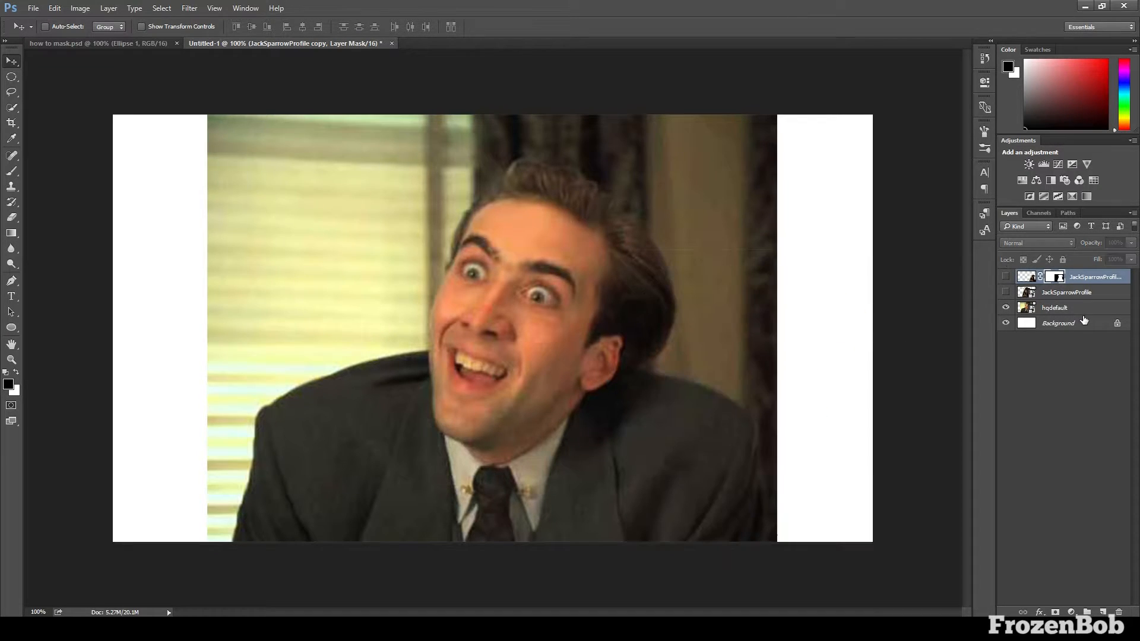
pyautogui.moveTo(1069, 309); pyautogui.dragTo(1066, 269)
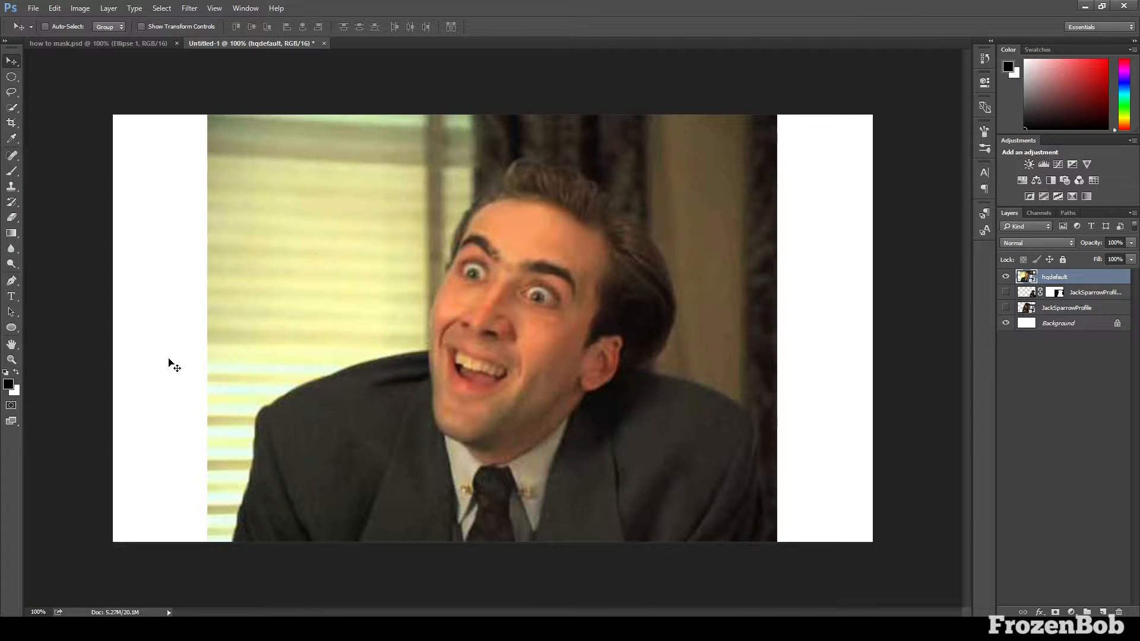
# Quick-select the man in the suit on hqdefault and subtract the curtain and wall around his head and shoulders
pyautogui.click(11, 107)
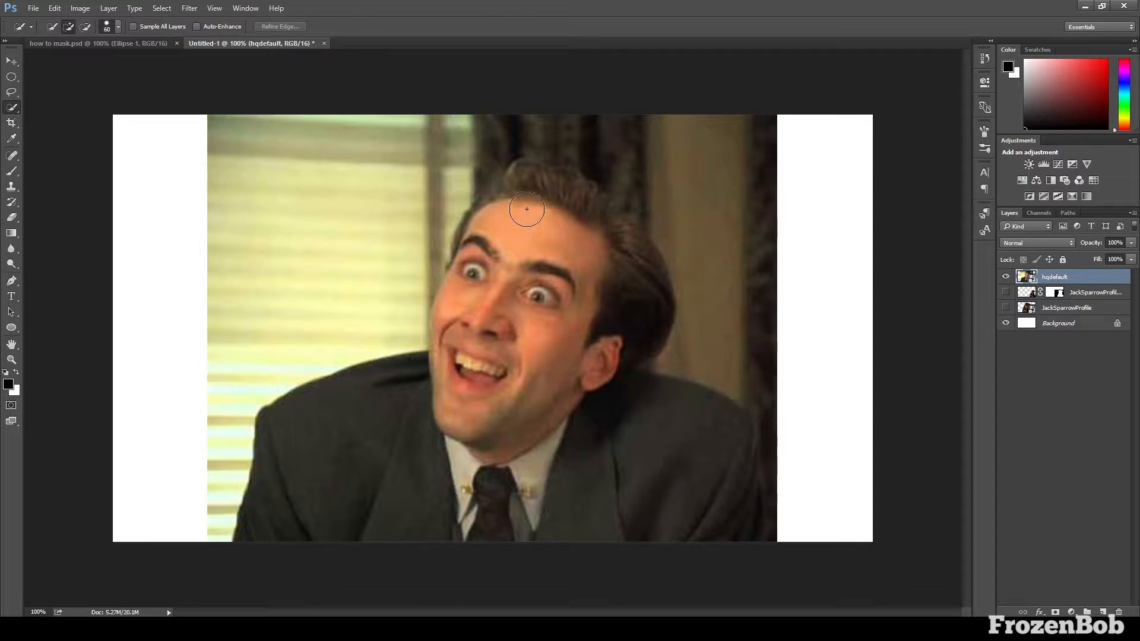
pyautogui.moveTo(526, 209)
pyautogui.mouseDown()
pyautogui.moveTo(495, 218)
pyautogui.moveTo(449, 374)
pyautogui.moveTo(385, 411)
pyautogui.moveTo(330, 410)
pyautogui.moveTo(528, 402)
pyautogui.moveTo(573, 417)
pyautogui.moveTo(539, 468)
pyautogui.moveTo(622, 492)
pyautogui.moveTo(627, 422)
pyautogui.moveTo(526, 147)
pyautogui.mouseUp()
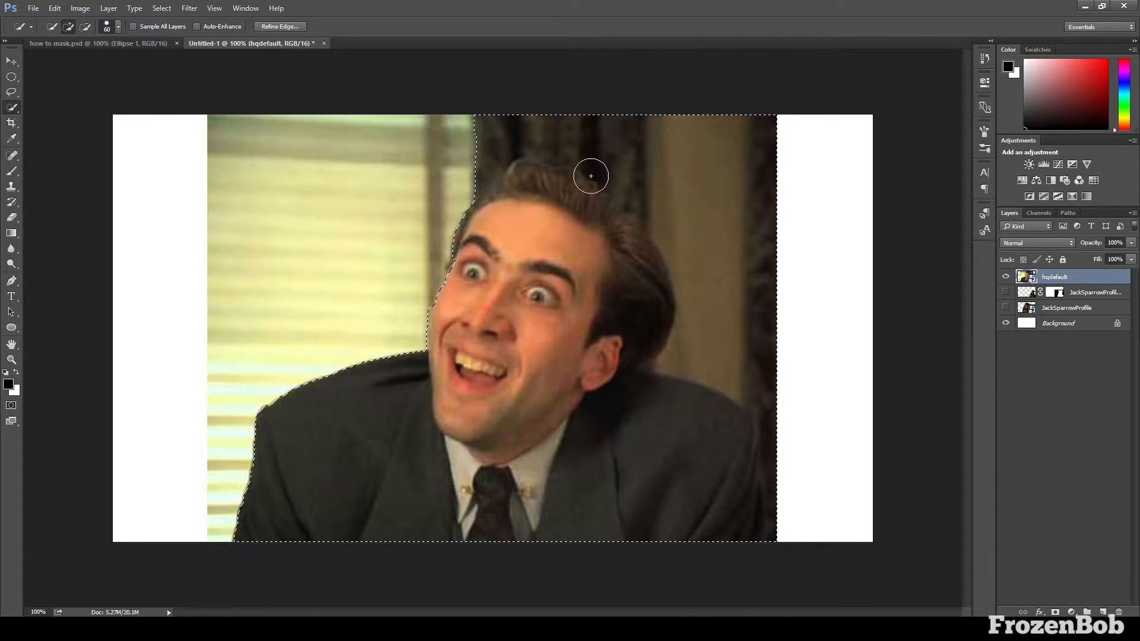
pyautogui.press('alt')
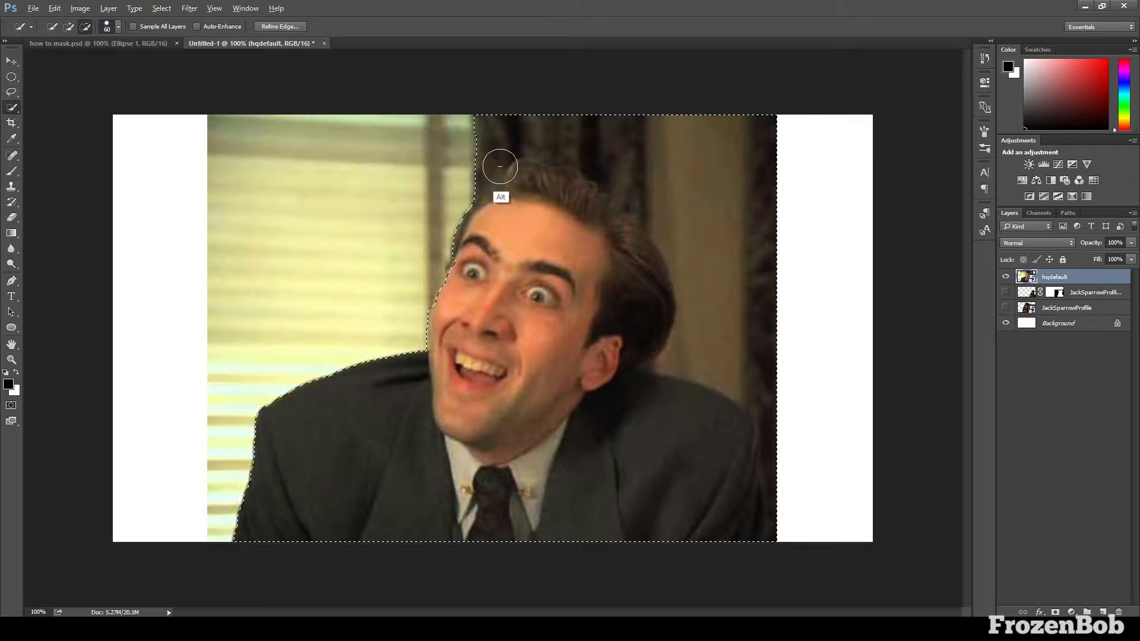
pyautogui.press('alt')
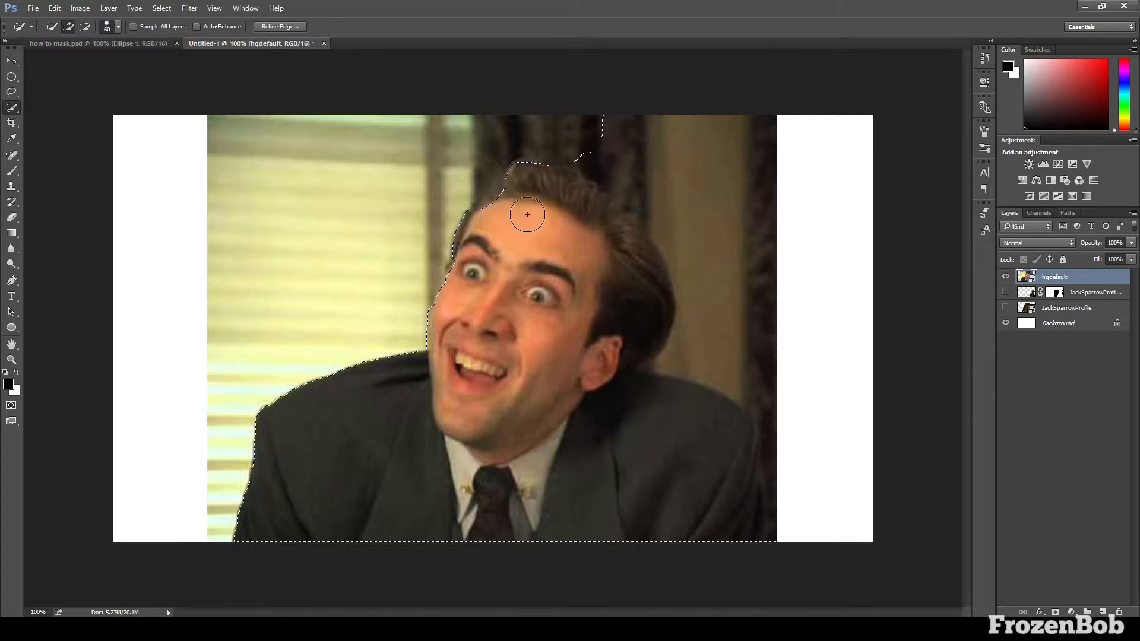
pyautogui.press('alt')
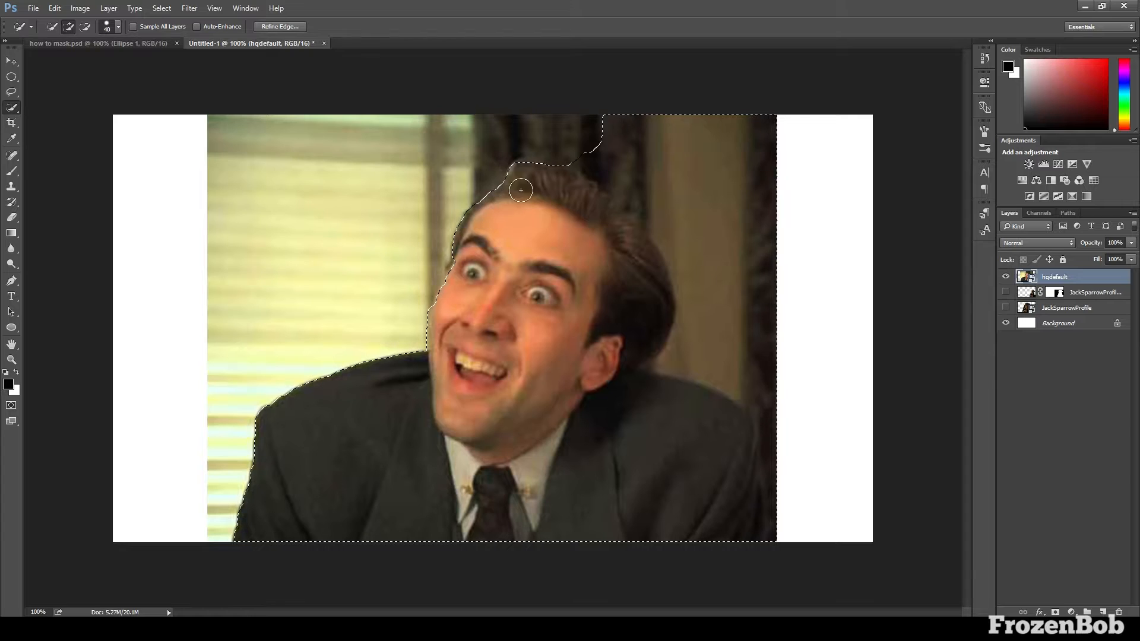
pyautogui.moveTo(613, 146); pyautogui.dragTo(636, 189)
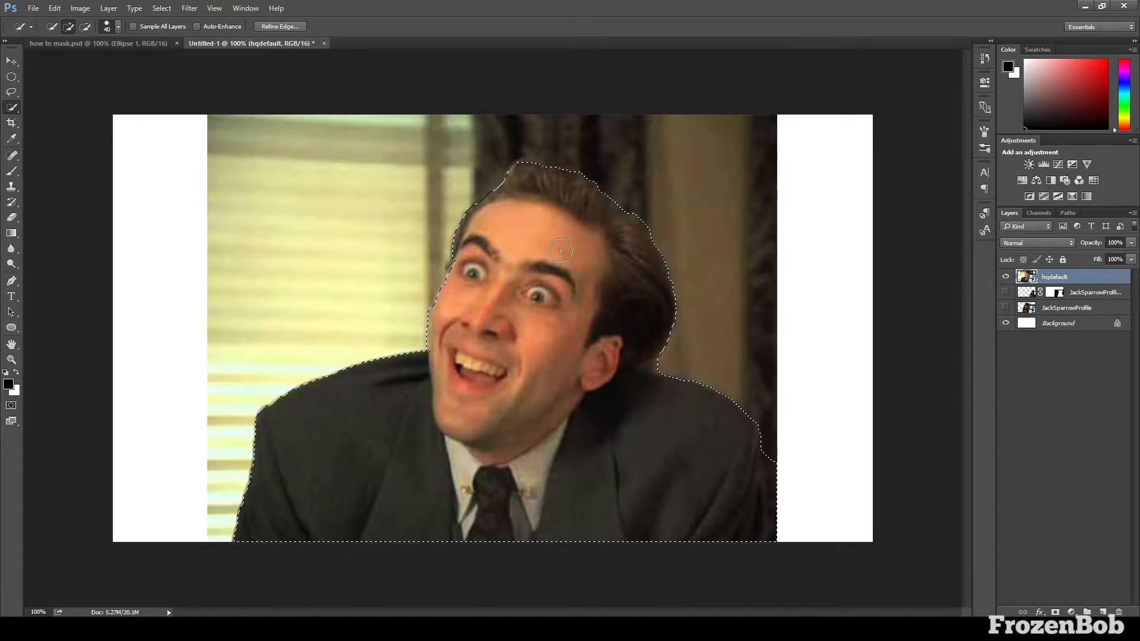
# Open Refine Edge for the man's selection and enable Smart Radius with a 9.2 px radius
pyautogui.rightClick(562, 296)
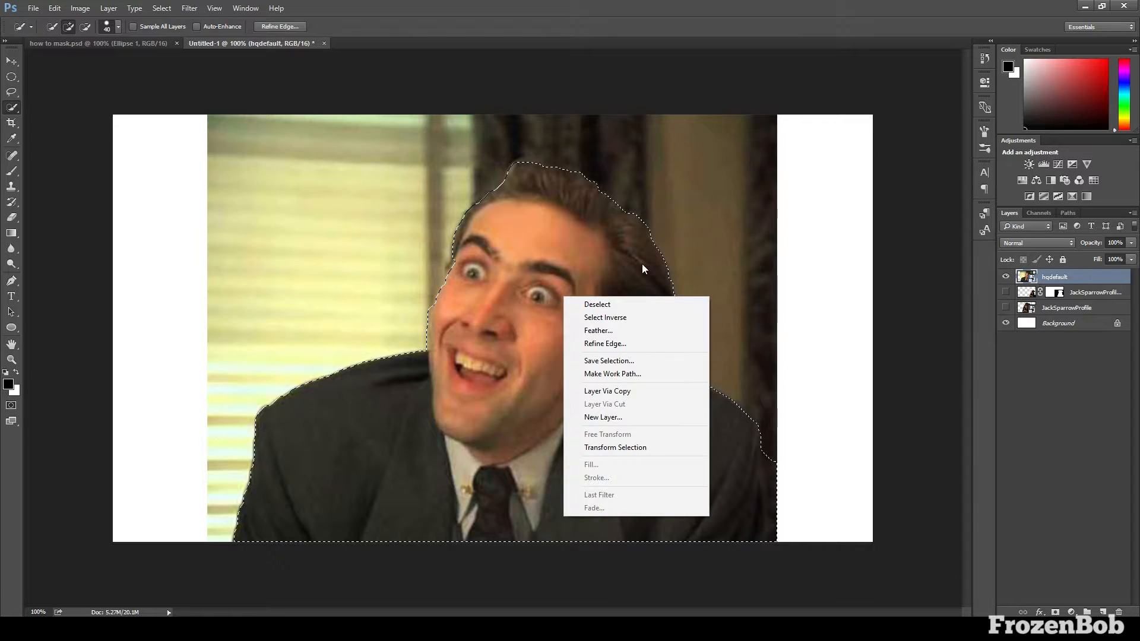
pyautogui.click(624, 344)
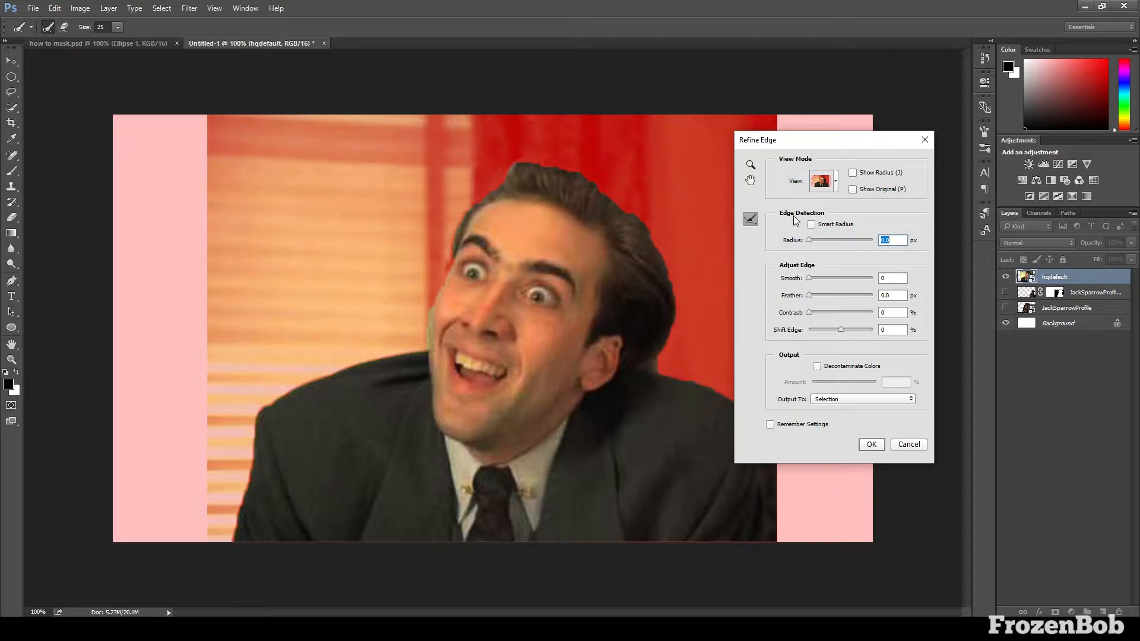
pyautogui.click(812, 225)
pyautogui.click(832, 240)
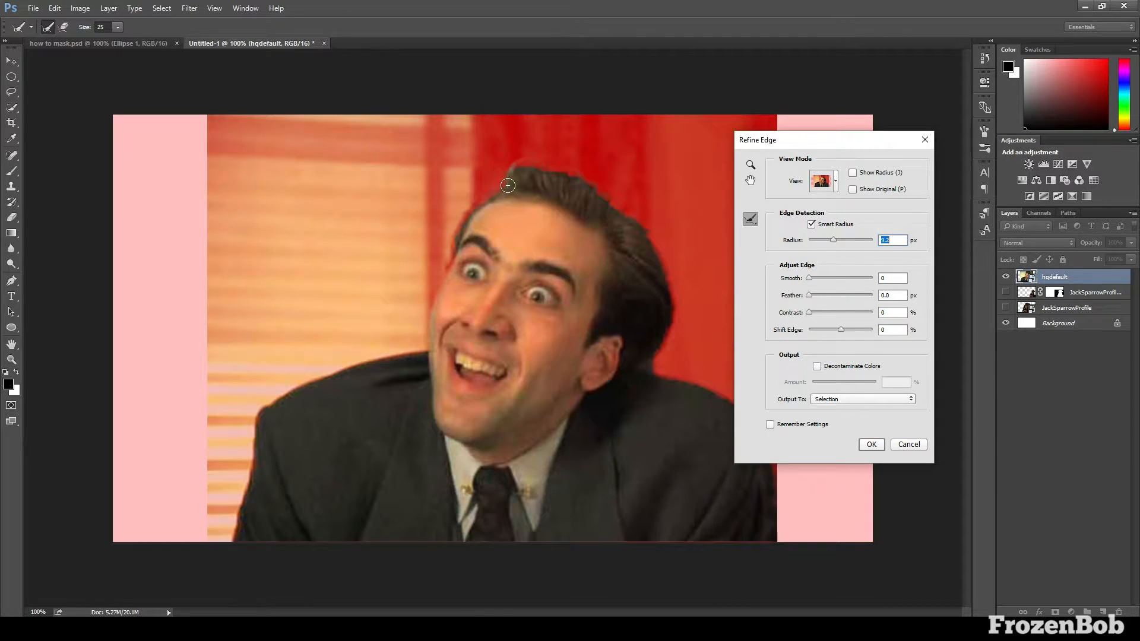
# Brush the Refine Radius tool along the man's hairline, the top of his hair and the outer edge of his shoulder beside the curtain
pyautogui.moveTo(466, 214)
pyautogui.mouseDown()
pyautogui.moveTo(438, 348)
pyautogui.moveTo(333, 369)
pyautogui.moveTo(281, 402)
pyautogui.moveTo(255, 464)
pyautogui.moveTo(453, 254)
pyautogui.moveTo(444, 278)
pyautogui.mouseUp()
pyautogui.moveTo(521, 172); pyautogui.dragTo(573, 173)
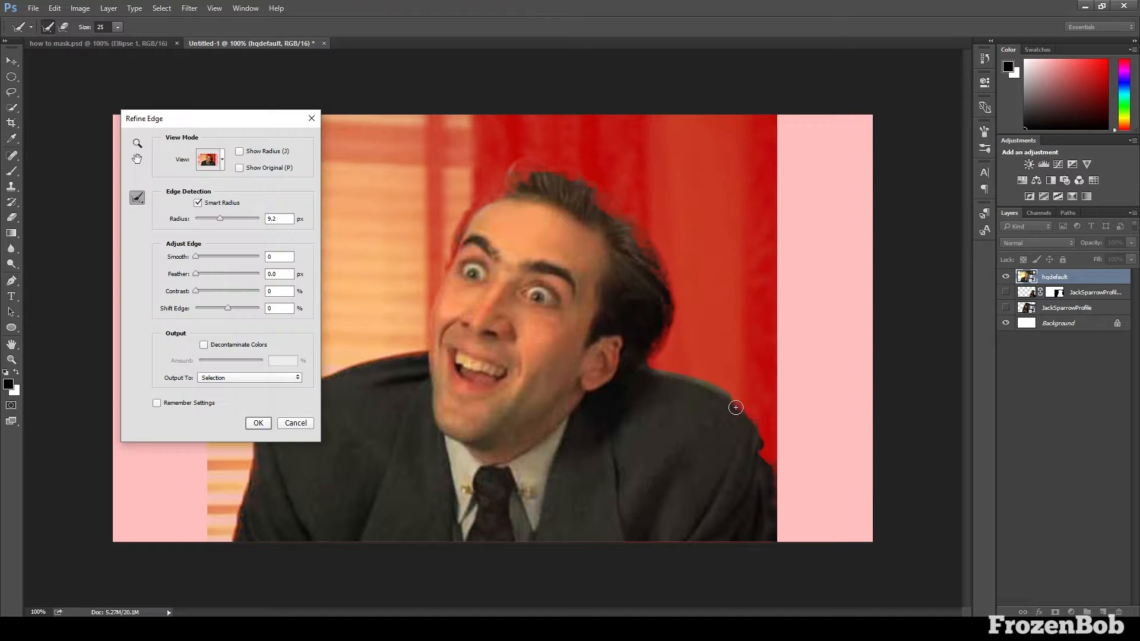
pyautogui.moveTo(737, 409)
pyautogui.mouseDown()
pyautogui.moveTo(762, 439)
pyautogui.moveTo(773, 518)
pyautogui.mouseUp()
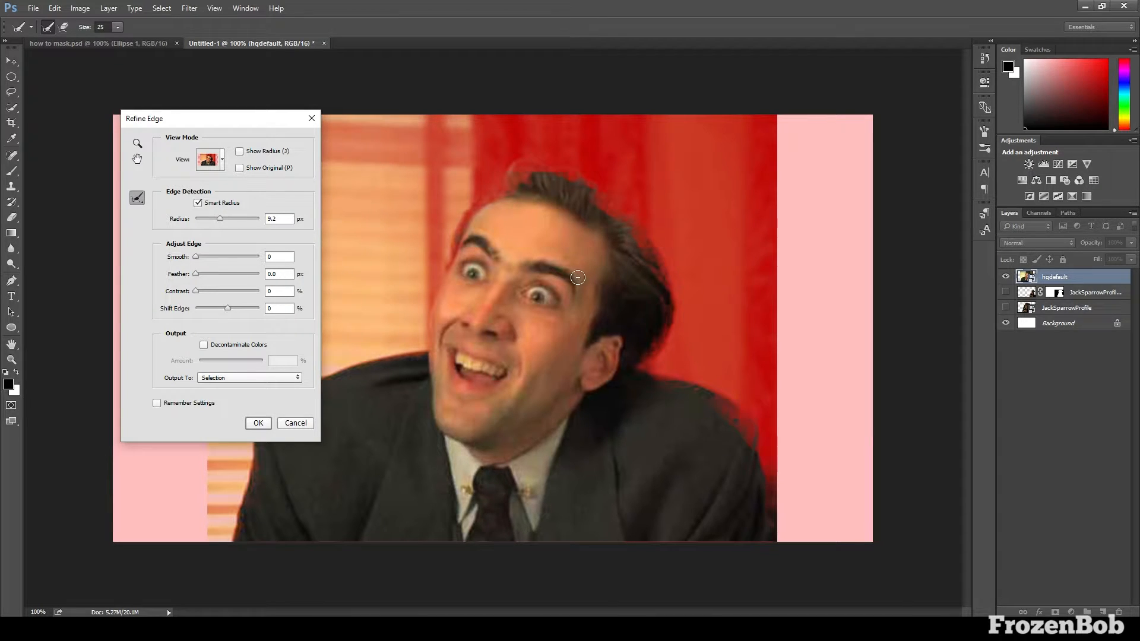
# Enlarge the refinement brush to 40 and erase the refinements around the man's hair and the side of his face
pyautogui.press(']')
pyautogui.press(']')
pyautogui.click(207, 162)
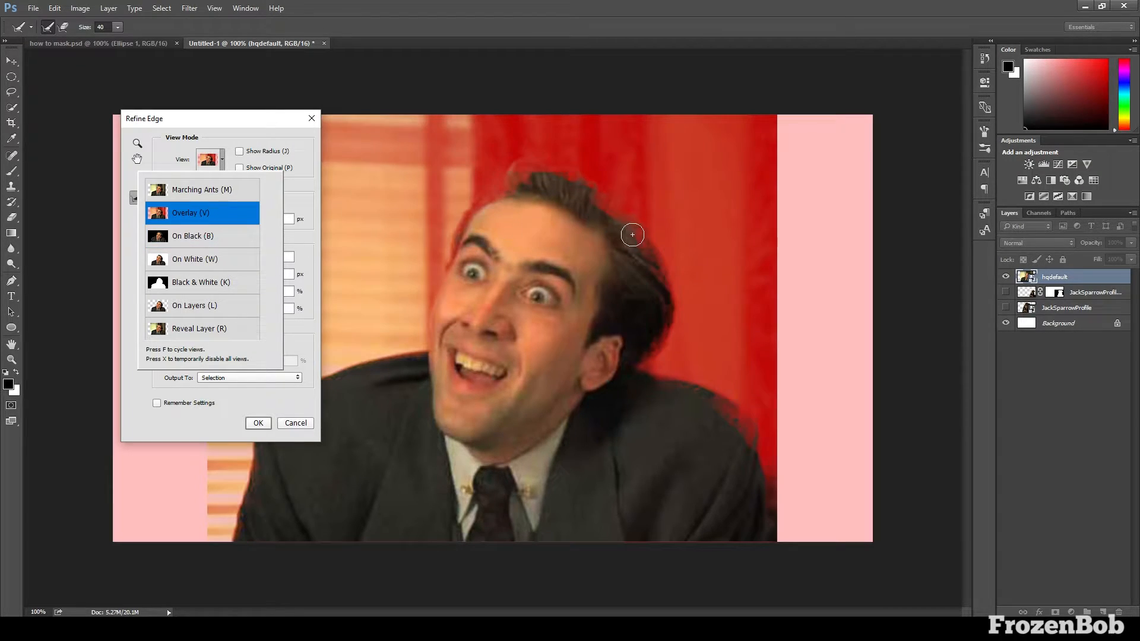
pyautogui.press('alt')
pyautogui.click(644, 254)
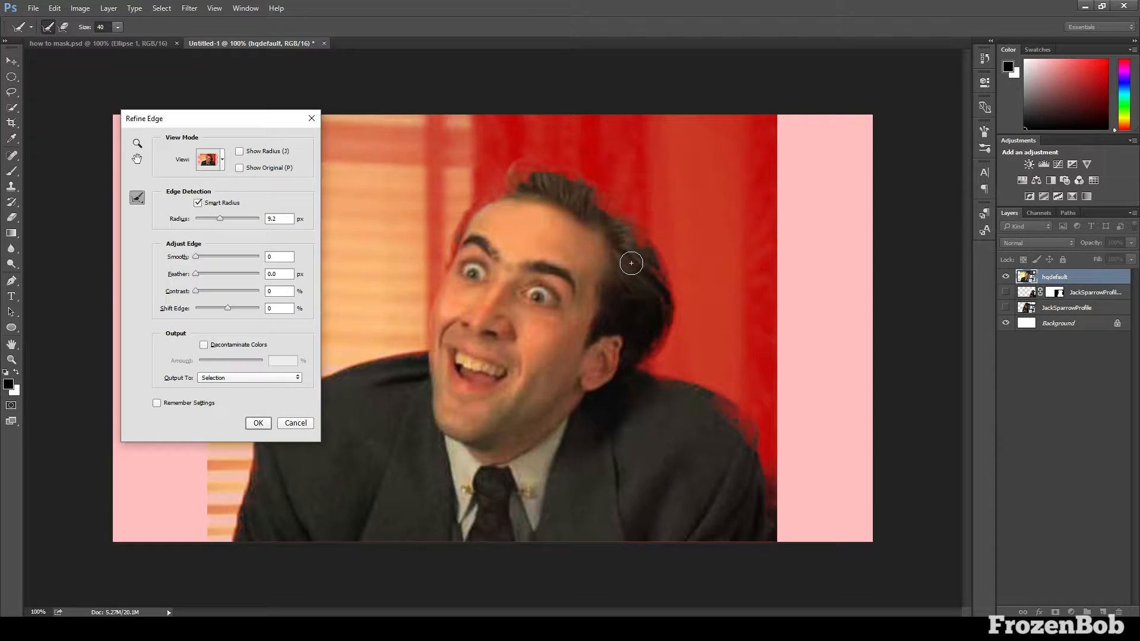
pyautogui.moveTo(642, 262)
pyautogui.mouseDown()
pyautogui.moveTo(595, 206)
pyautogui.moveTo(549, 181)
pyautogui.moveTo(484, 228)
pyautogui.moveTo(450, 284)
pyautogui.moveTo(438, 357)
pyautogui.mouseUp()
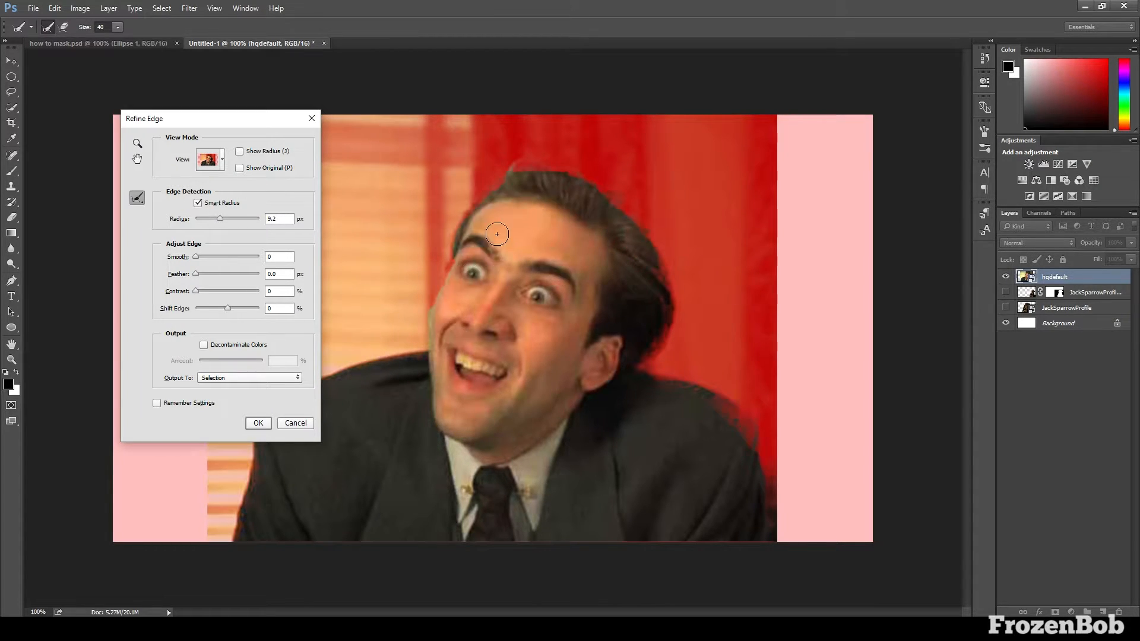
# Erase the remaining refinements along the back of the man's hair and the edges of both shoulders
pyautogui.press('alt')
pyautogui.moveTo(647, 294)
pyautogui.mouseDown()
pyautogui.moveTo(636, 374)
pyautogui.moveTo(658, 267)
pyautogui.mouseUp()
pyautogui.moveTo(641, 385)
pyautogui.mouseDown()
pyautogui.moveTo(725, 424)
pyautogui.moveTo(691, 395)
pyautogui.mouseUp()
pyautogui.moveTo(744, 436); pyautogui.dragTo(715, 407)
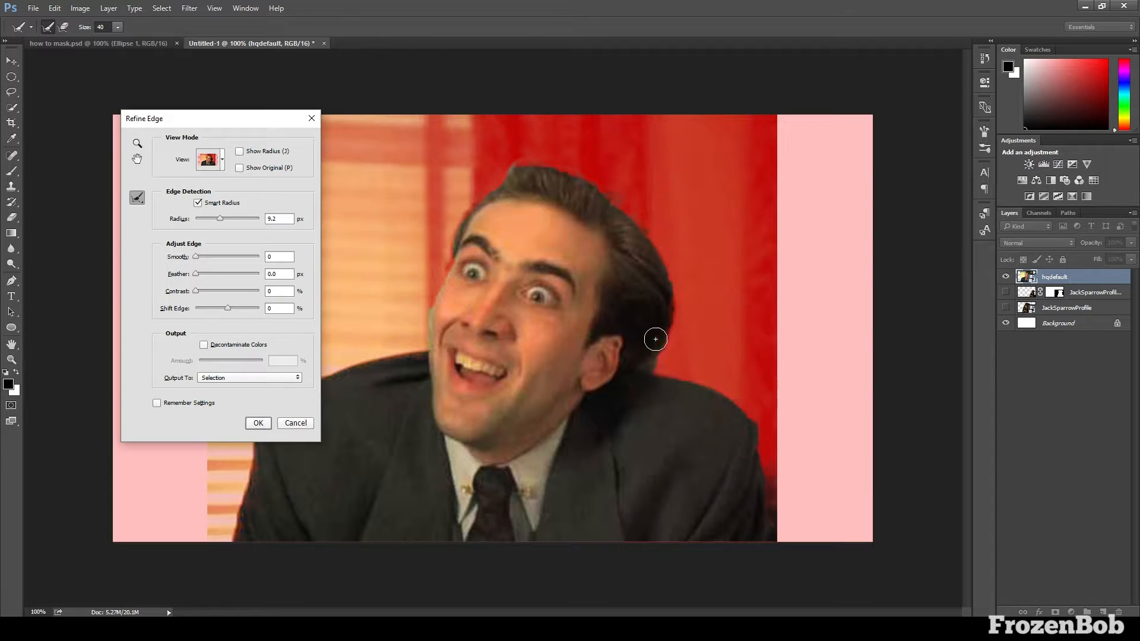
pyautogui.moveTo(656, 340)
pyautogui.mouseDown()
pyautogui.moveTo(624, 224)
pyautogui.moveTo(535, 186)
pyautogui.moveTo(490, 193)
pyautogui.moveTo(518, 182)
pyautogui.mouseUp()
pyautogui.moveTo(230, 134)
pyautogui.mouseDown()
pyautogui.moveTo(436, 107)
pyautogui.moveTo(781, 104)
pyautogui.mouseUp()
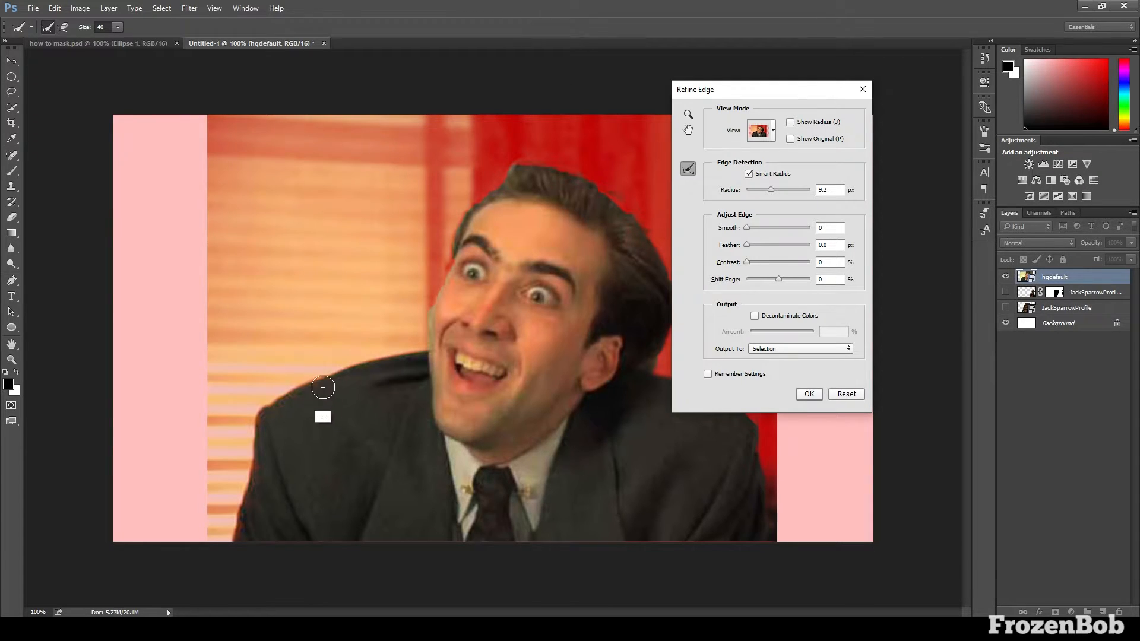
pyautogui.moveTo(288, 407); pyautogui.dragTo(347, 380)
# Switch the Refine Edge preview to On Black to check the man's cutout
pyautogui.moveTo(750, 94)
pyautogui.mouseDown()
pyautogui.moveTo(247, 237)
pyautogui.moveTo(265, 178)
pyautogui.moveTo(251, 154)
pyautogui.mouseUp()
pyautogui.click(260, 192)
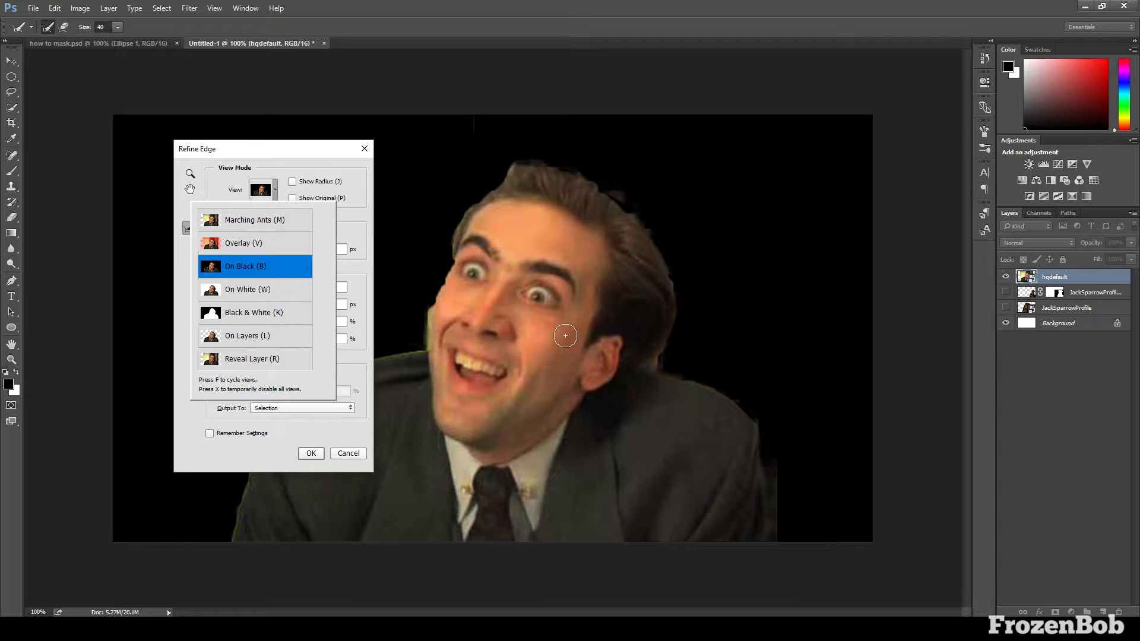
pyautogui.click(260, 189)
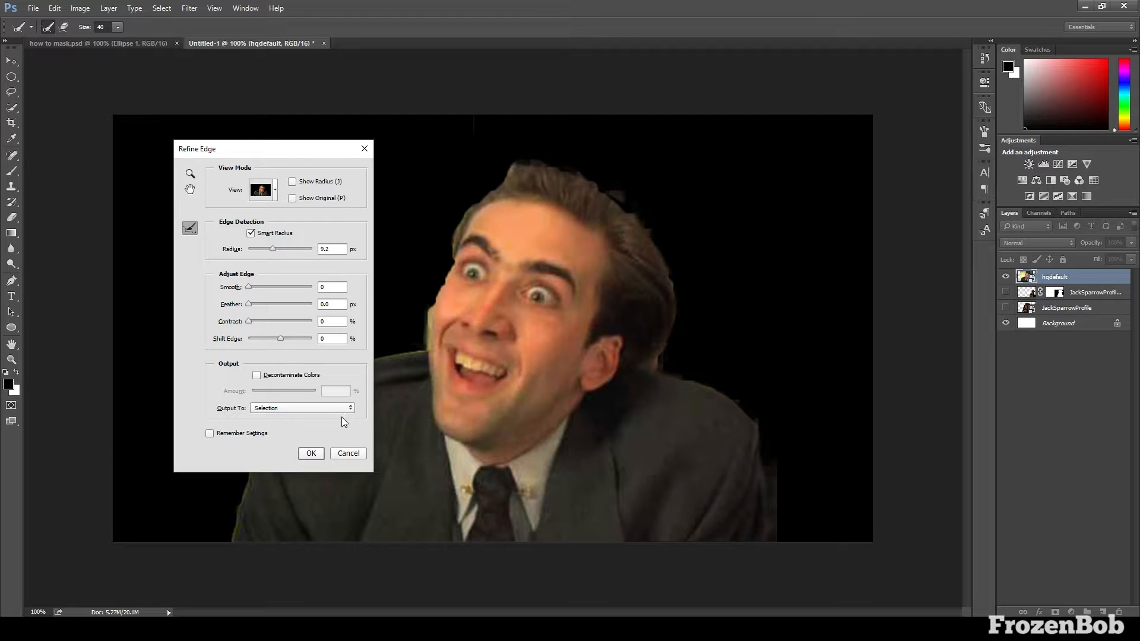
# Output the refined selection to a new layer with layer mask and compare the cutout with the original photo
pyautogui.click(334, 408)
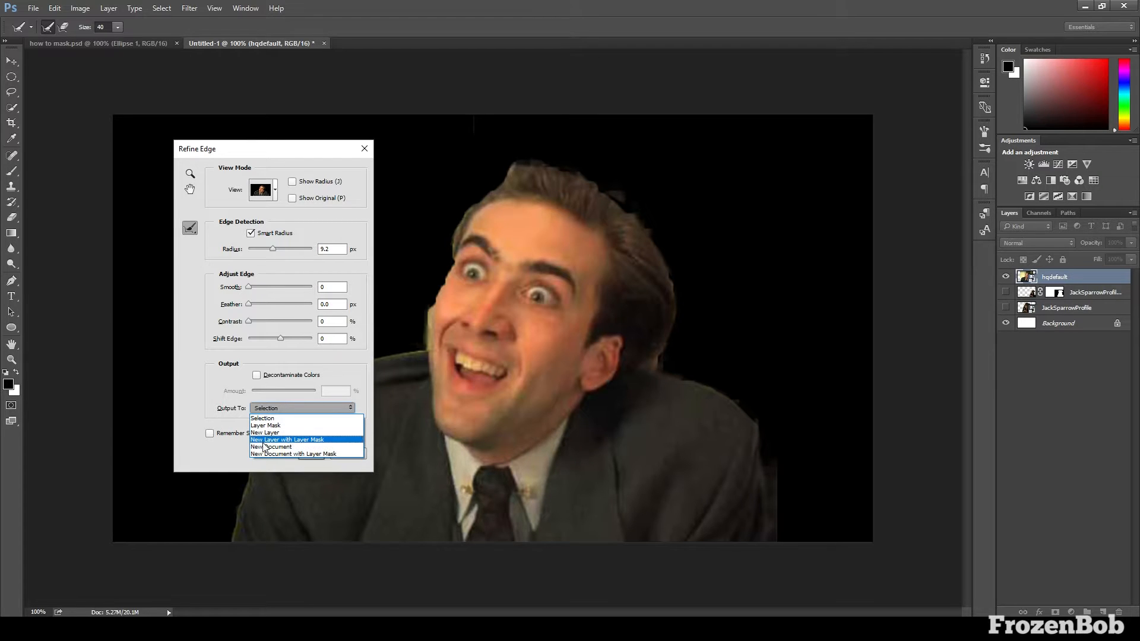
pyautogui.click(303, 440)
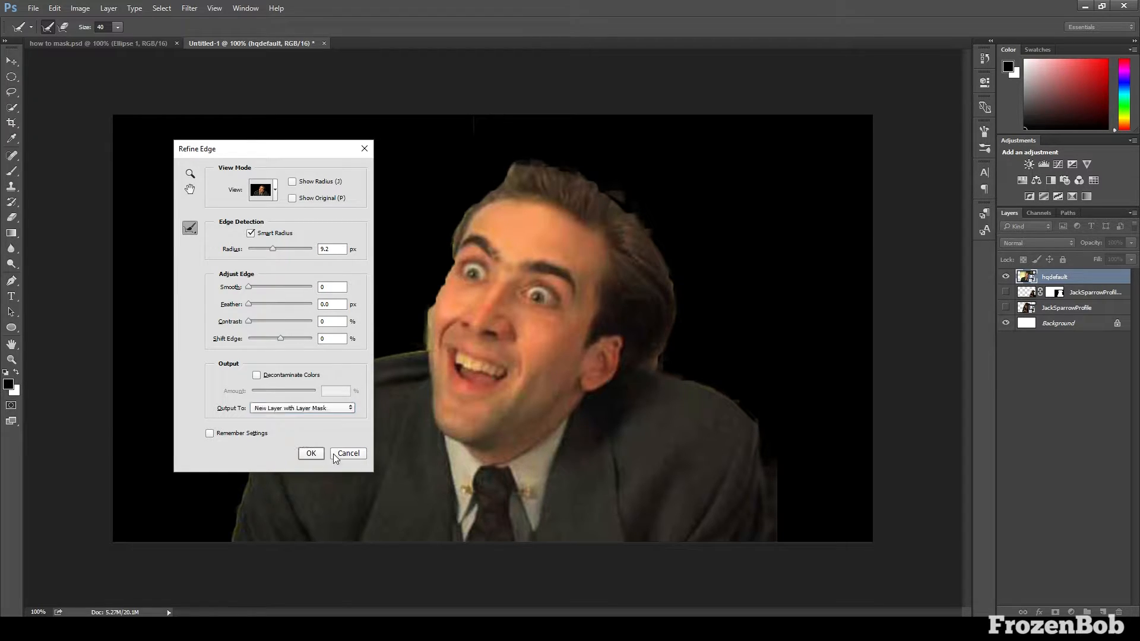
pyautogui.click(311, 453)
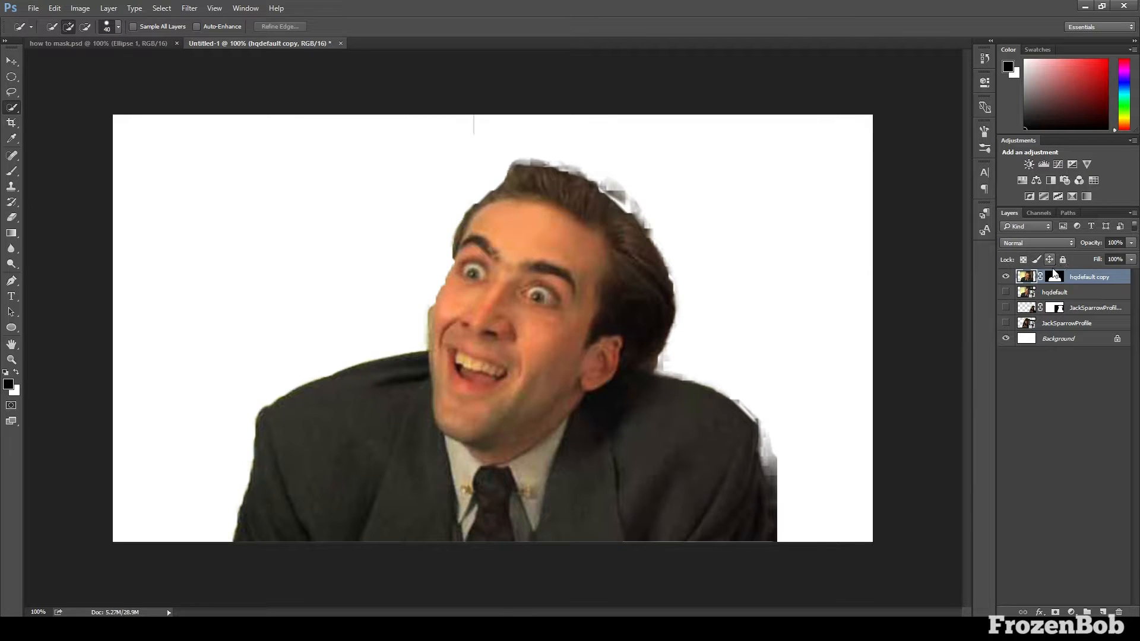
pyautogui.click(1006, 291)
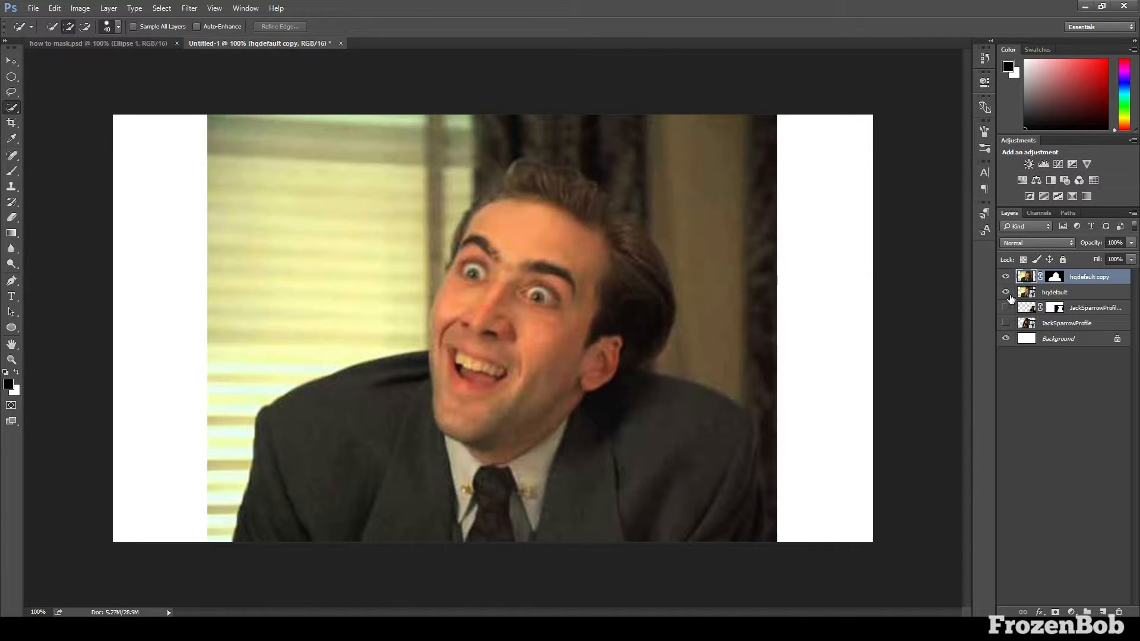
pyautogui.click(1006, 292)
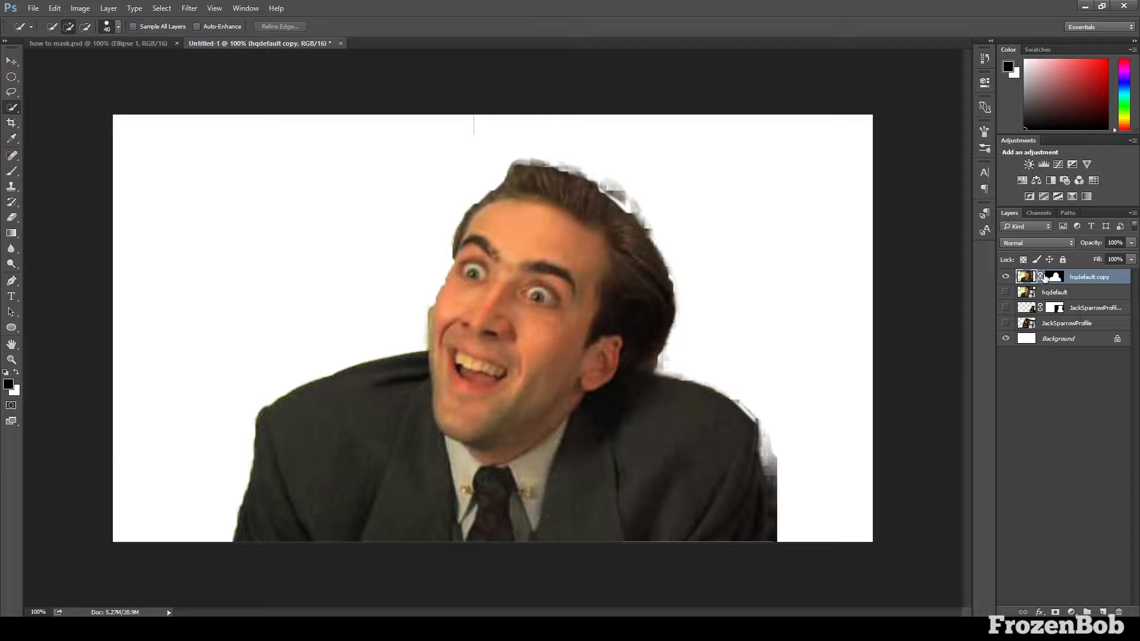
# Paint the man's layer mask with a 45 px brush, restoring the front of his hair and the side of his face in white
pyautogui.click(1054, 277)
pyautogui.hotkey('ctrl', '+')
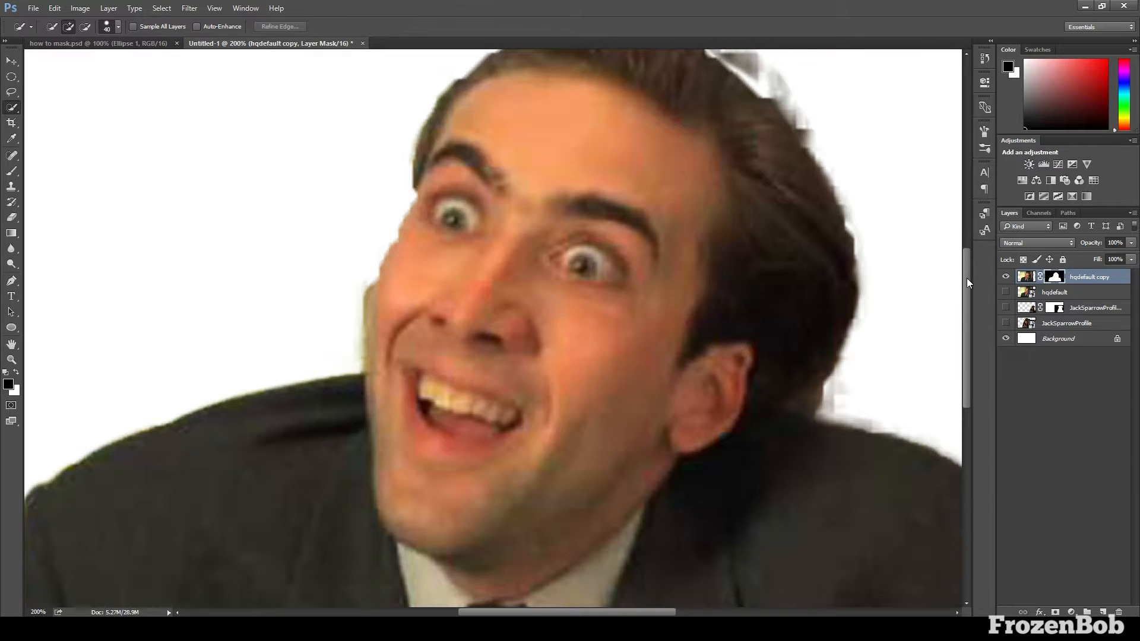
pyautogui.moveTo(967, 278); pyautogui.dragTo(966, 250)
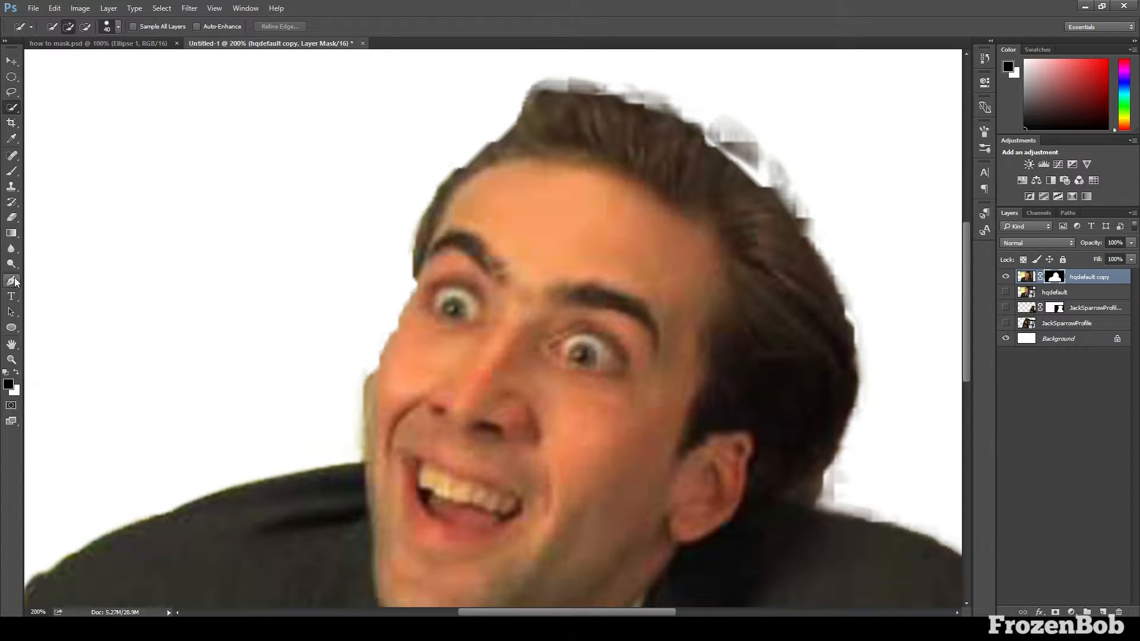
pyautogui.click(11, 171)
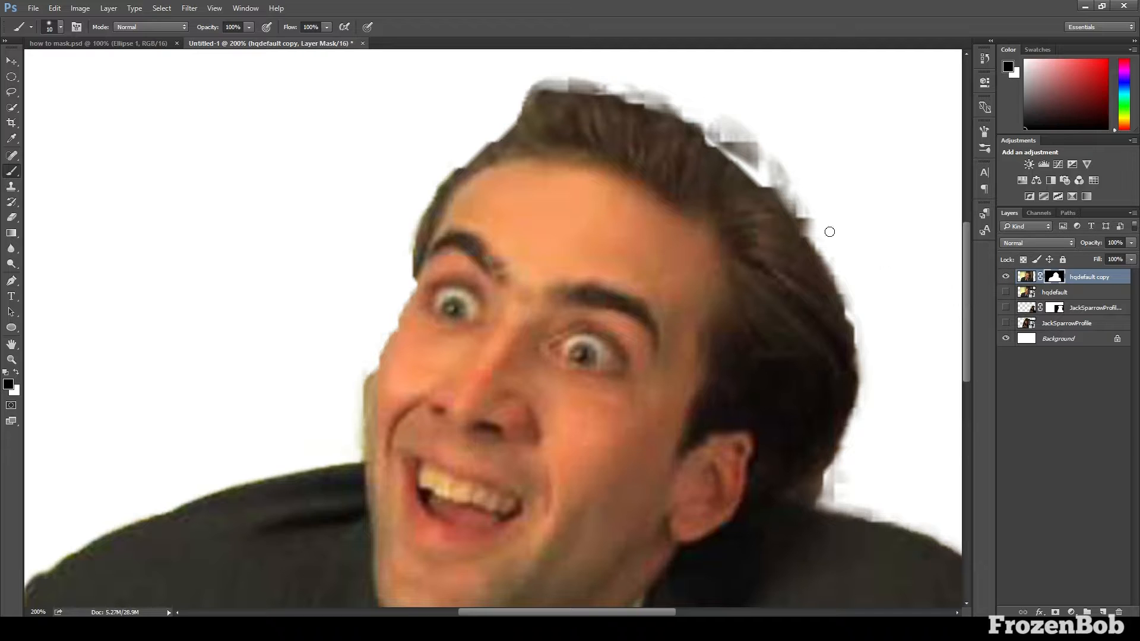
pyautogui.press(']')
pyautogui.press(']')
pyautogui.press(']')
pyautogui.press(']')
pyautogui.press(']')
pyautogui.press(']')
pyautogui.press(']')
pyautogui.moveTo(700, 161)
pyautogui.mouseDown()
pyautogui.moveTo(594, 121)
pyautogui.moveTo(516, 143)
pyautogui.mouseUp()
pyautogui.press('x')
pyautogui.moveTo(531, 129)
pyautogui.mouseDown()
pyautogui.moveTo(436, 246)
pyautogui.moveTo(477, 167)
pyautogui.moveTo(458, 197)
pyautogui.moveTo(422, 335)
pyautogui.moveTo(404, 354)
pyautogui.moveTo(432, 278)
pyautogui.moveTo(389, 430)
pyautogui.mouseUp()
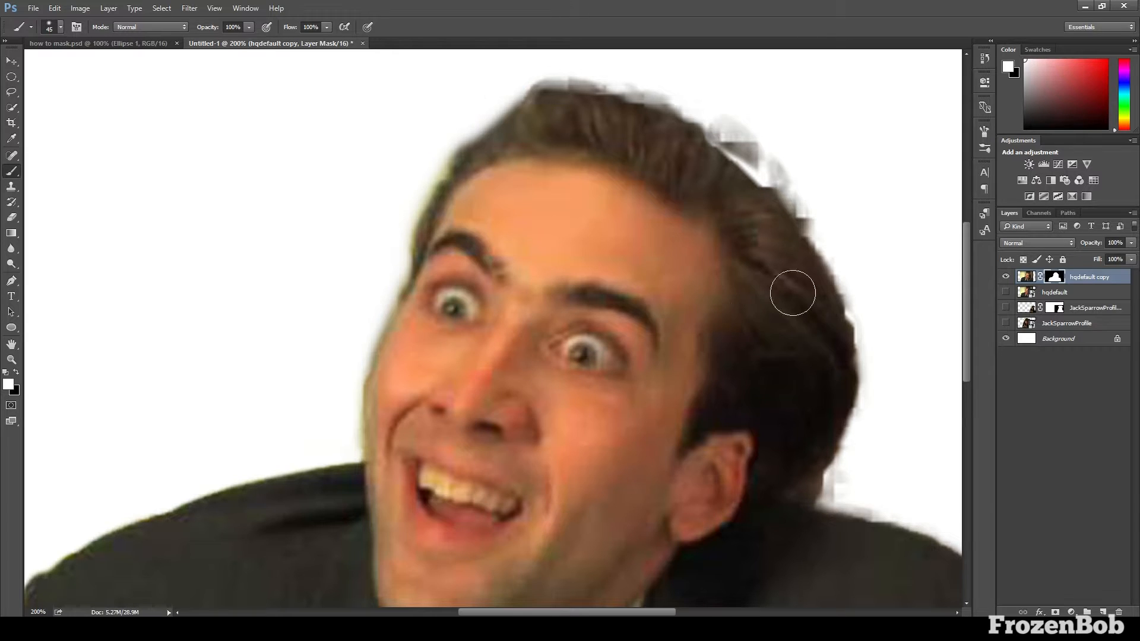
# Restore the back and top of the man's hair on the mask in white and trim the excess beside it in black
pyautogui.moveTo(793, 293)
pyautogui.mouseDown()
pyautogui.moveTo(812, 273)
pyautogui.moveTo(831, 360)
pyautogui.moveTo(813, 433)
pyautogui.moveTo(833, 368)
pyautogui.moveTo(827, 316)
pyautogui.moveTo(785, 246)
pyautogui.moveTo(696, 162)
pyautogui.moveTo(717, 166)
pyautogui.moveTo(775, 238)
pyautogui.moveTo(640, 132)
pyautogui.moveTo(591, 118)
pyautogui.moveTo(612, 110)
pyautogui.moveTo(540, 114)
pyautogui.moveTo(551, 109)
pyautogui.moveTo(479, 181)
pyautogui.moveTo(516, 125)
pyautogui.moveTo(495, 158)
pyautogui.moveTo(671, 128)
pyautogui.moveTo(756, 183)
pyautogui.moveTo(721, 178)
pyautogui.moveTo(782, 239)
pyautogui.moveTo(772, 212)
pyautogui.moveTo(753, 191)
pyautogui.moveTo(801, 254)
pyautogui.moveTo(794, 280)
pyautogui.moveTo(783, 249)
pyautogui.moveTo(701, 149)
pyautogui.moveTo(714, 164)
pyautogui.moveTo(670, 140)
pyautogui.moveTo(683, 146)
pyautogui.moveTo(522, 129)
pyautogui.mouseUp()
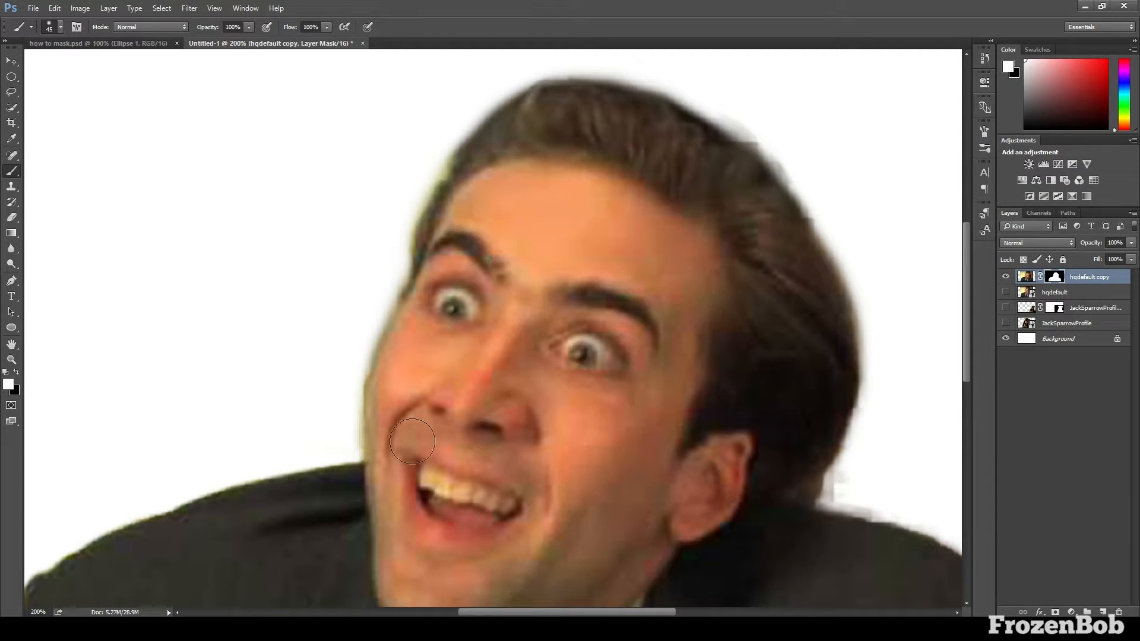
pyautogui.press('x')
pyautogui.moveTo(763, 122); pyautogui.dragTo(726, 97)
# Demonstrate masking by hiding a spot in the middle of the man's hair with black and restoring it with white
pyautogui.rightClick(717, 254)
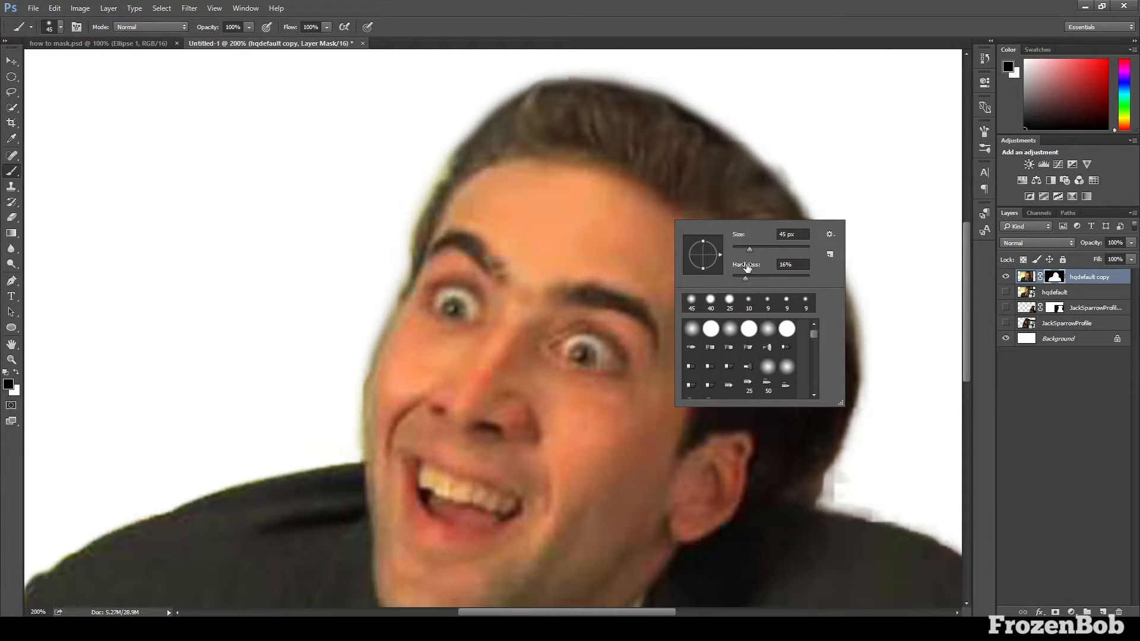
pyautogui.click(612, 152)
pyautogui.press('x')
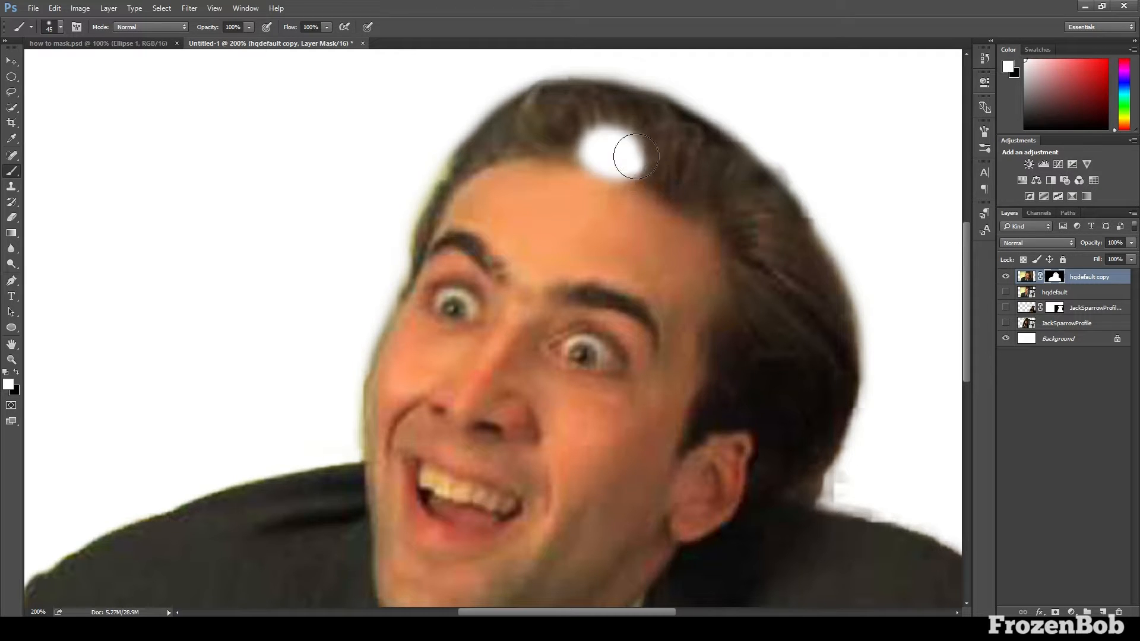
pyautogui.click(617, 154)
# Touch up the upper back edge of the hair on the mask, restoring in white and trimming the excess in black
pyautogui.moveTo(794, 155)
pyautogui.mouseDown()
pyautogui.moveTo(826, 155)
pyautogui.moveTo(778, 110)
pyautogui.moveTo(778, 147)
pyautogui.mouseUp()
pyautogui.press('x')
pyautogui.moveTo(741, 105)
pyautogui.mouseDown()
pyautogui.moveTo(767, 104)
pyautogui.moveTo(784, 132)
pyautogui.mouseUp()
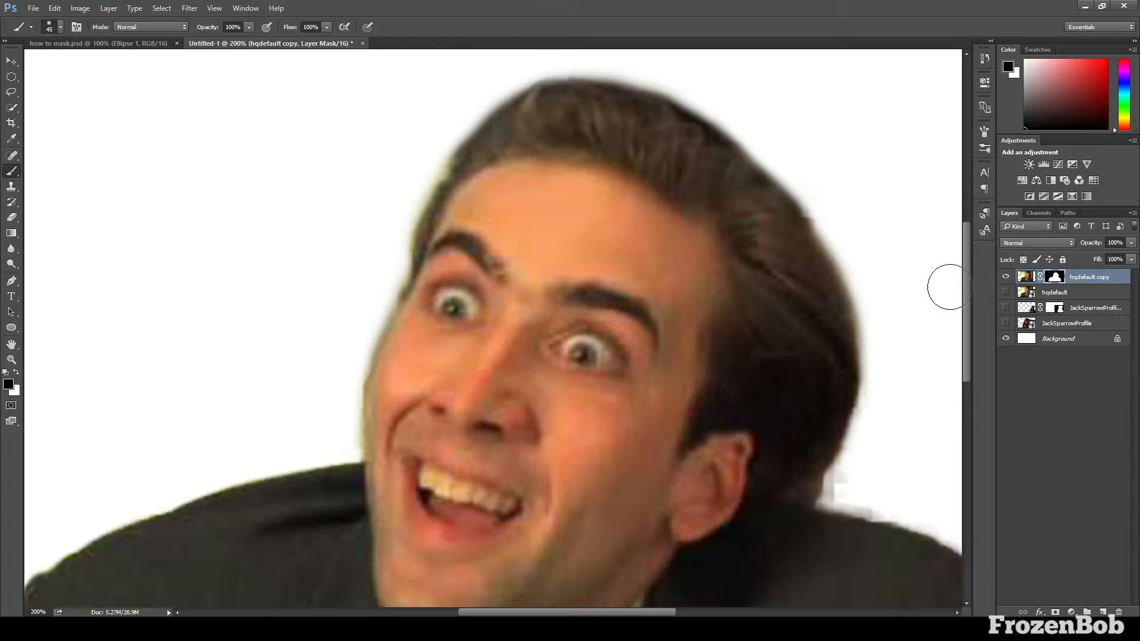
# Demonstrate revealing a spot of the photo's background behind the man's head in white and hiding it again in black
pyautogui.moveTo(965, 285); pyautogui.dragTo(964, 324)
pyautogui.press('x')
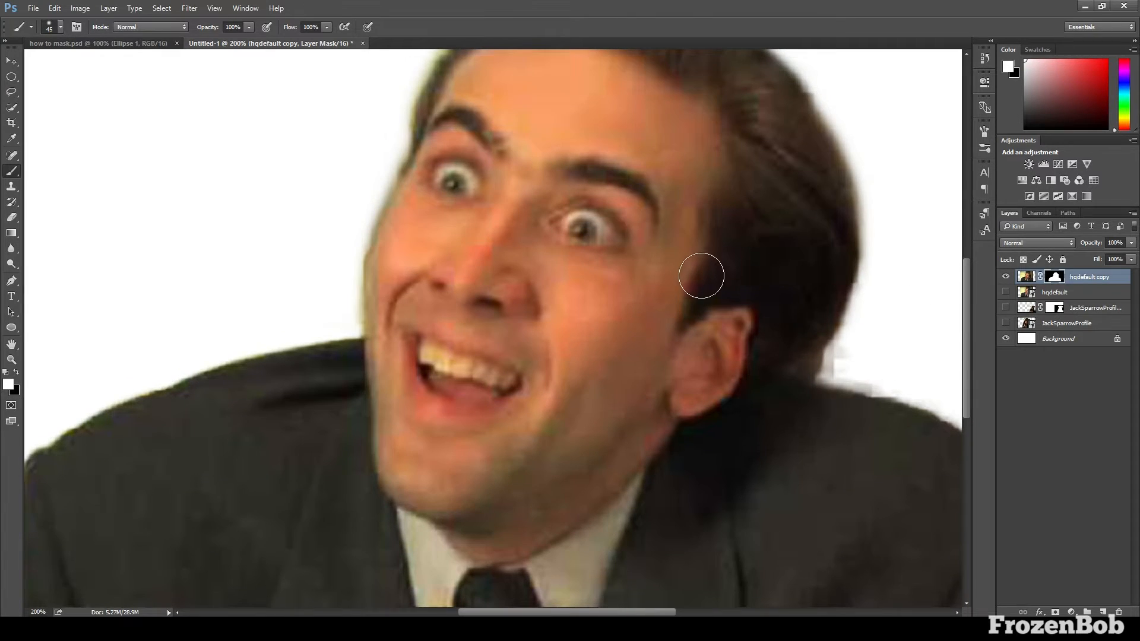
pyautogui.rightClick(706, 276)
pyautogui.click(918, 263)
pyautogui.moveTo(623, 613); pyautogui.dragTo(659, 612)
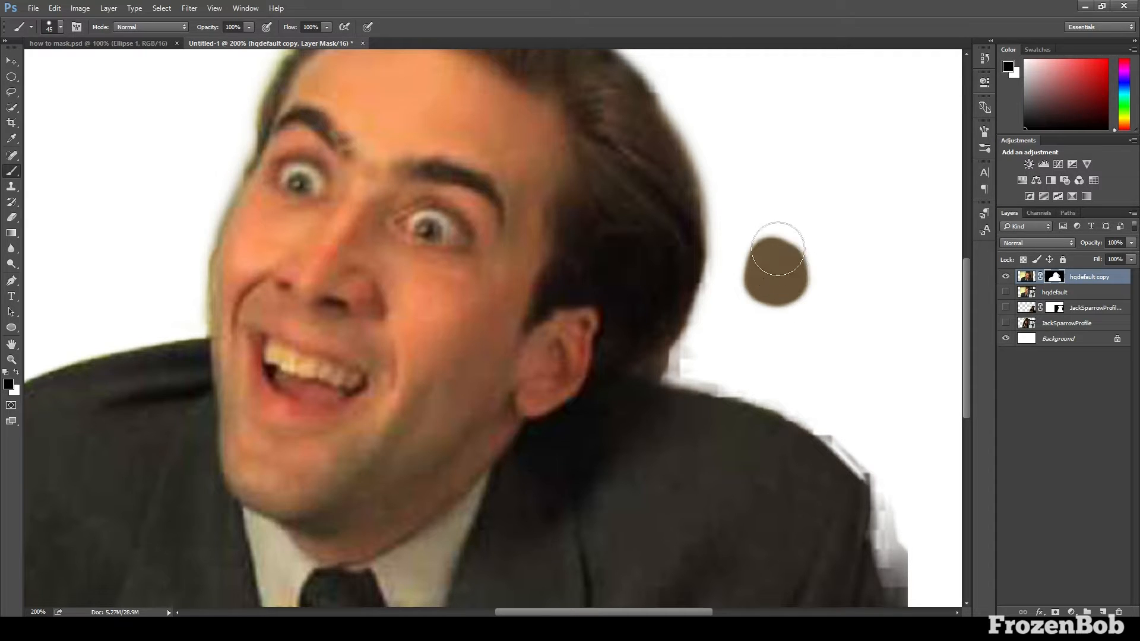
pyautogui.press('x')
pyautogui.click(772, 262)
# Paint the mask in black to remove the leftover background behind the man's neck and along the shoulder and sleeve below it
pyautogui.moveTo(698, 345)
pyautogui.mouseDown()
pyautogui.moveTo(715, 318)
pyautogui.moveTo(690, 351)
pyautogui.moveTo(759, 374)
pyautogui.moveTo(703, 372)
pyautogui.moveTo(707, 356)
pyautogui.moveTo(782, 377)
pyautogui.moveTo(731, 368)
pyautogui.moveTo(866, 427)
pyautogui.moveTo(878, 448)
pyautogui.moveTo(932, 397)
pyautogui.mouseUp()
pyautogui.hotkey('ctrl', 'z')
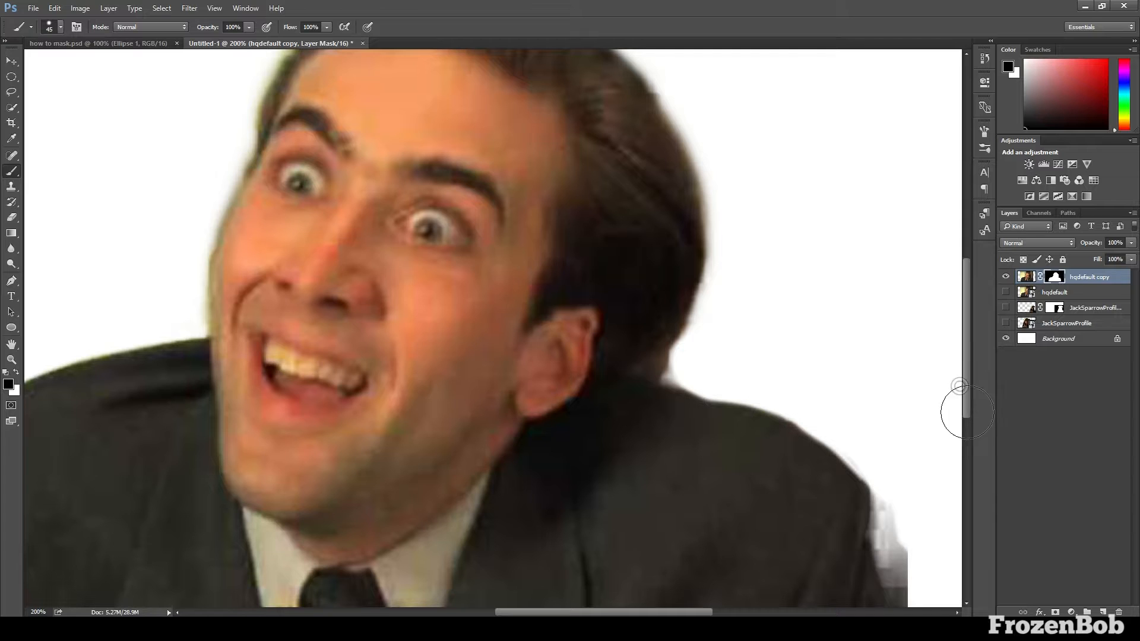
pyautogui.moveTo(906, 507)
pyautogui.mouseDown()
pyautogui.moveTo(906, 497)
pyautogui.moveTo(908, 569)
pyautogui.moveTo(903, 527)
pyautogui.mouseUp()
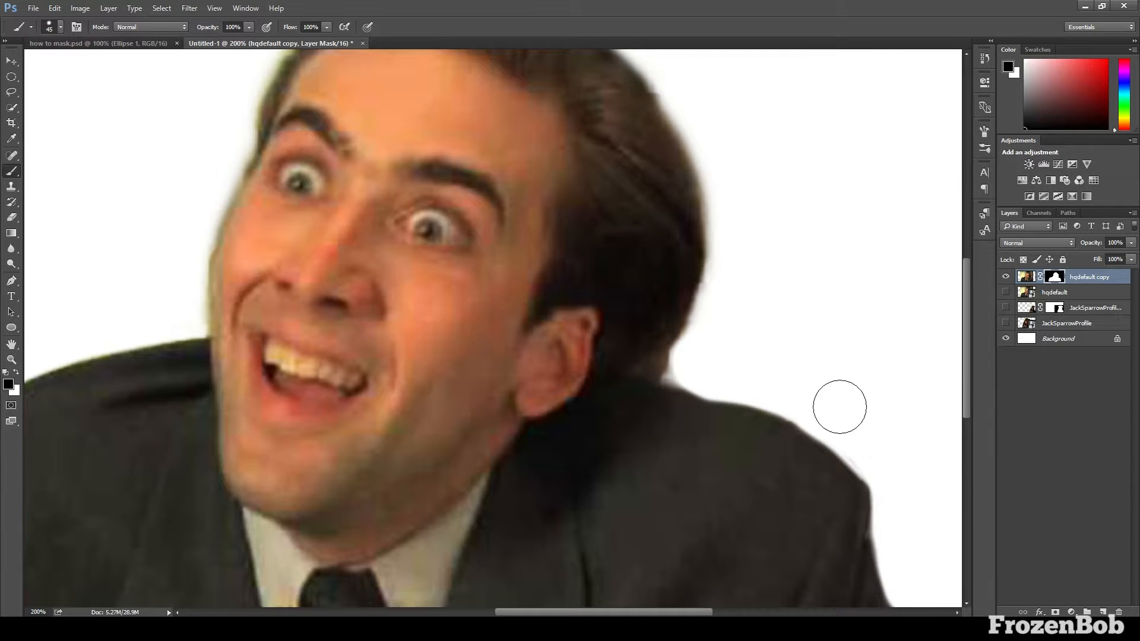
pyautogui.moveTo(874, 441); pyautogui.dragTo(771, 386)
# Reduce the brush to 9 px and trim the mask in the notch between the back of the man's hair and his collar
pyautogui.rightClick(772, 327)
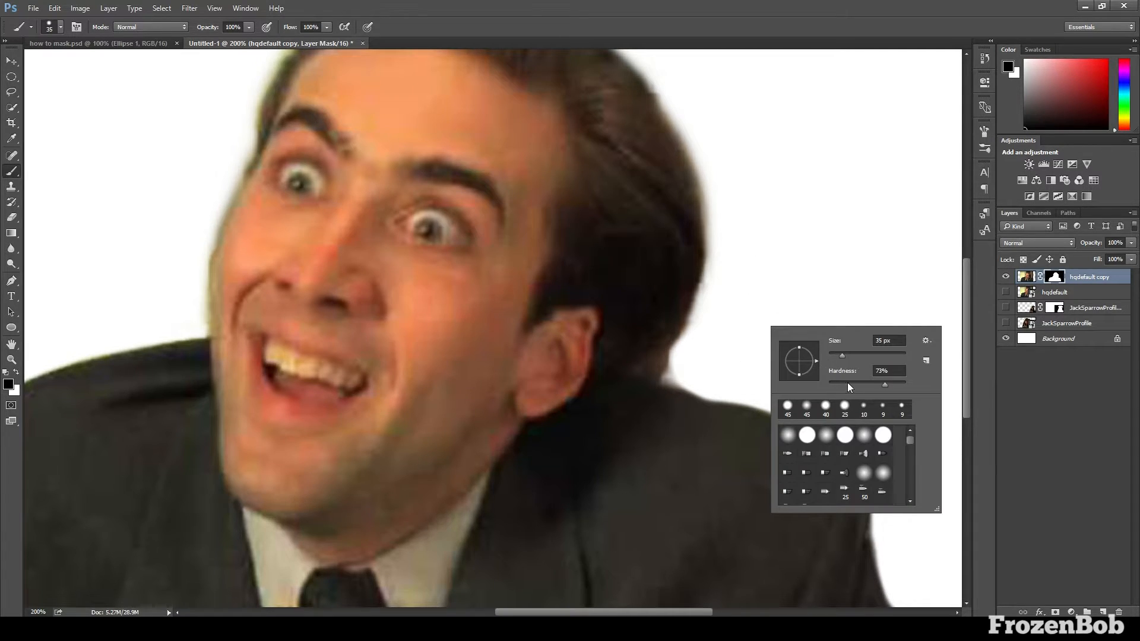
pyautogui.press('Return')
pyautogui.press('[')
pyautogui.moveTo(709, 338)
pyautogui.mouseDown()
pyautogui.moveTo(690, 339)
pyautogui.moveTo(660, 371)
pyautogui.mouseUp()
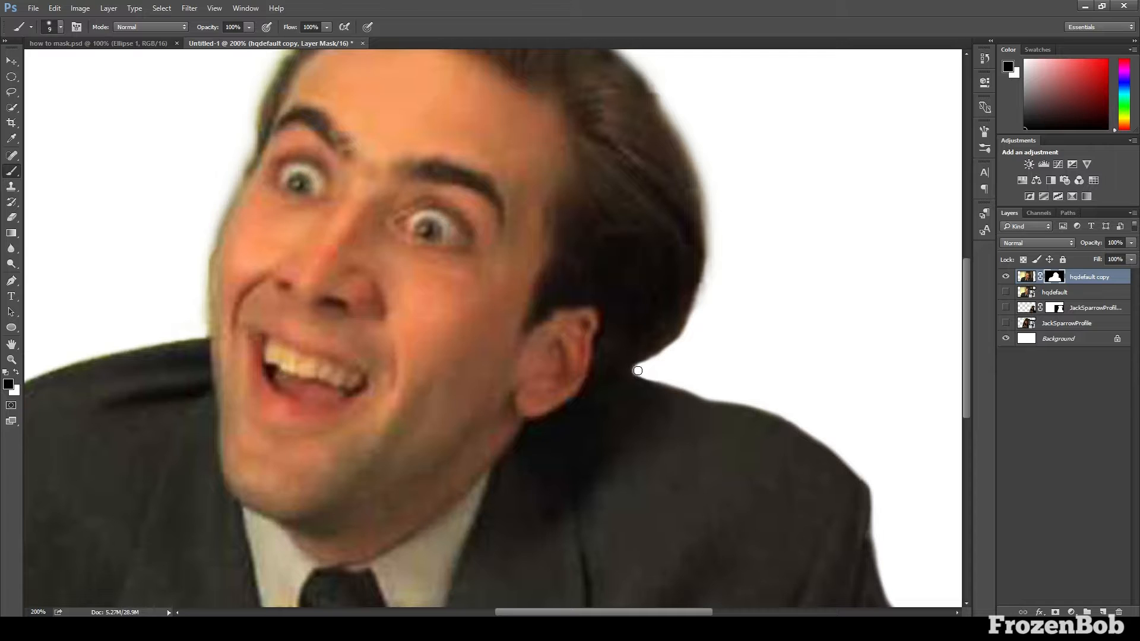
# Enlarge the brush to 25 px and trim the mask in black around the man's hair and the side of his face
pyautogui.scroll(3, 637, 371)
pyautogui.press(']')
pyautogui.press(']')
pyautogui.press(']')
pyautogui.press(']')
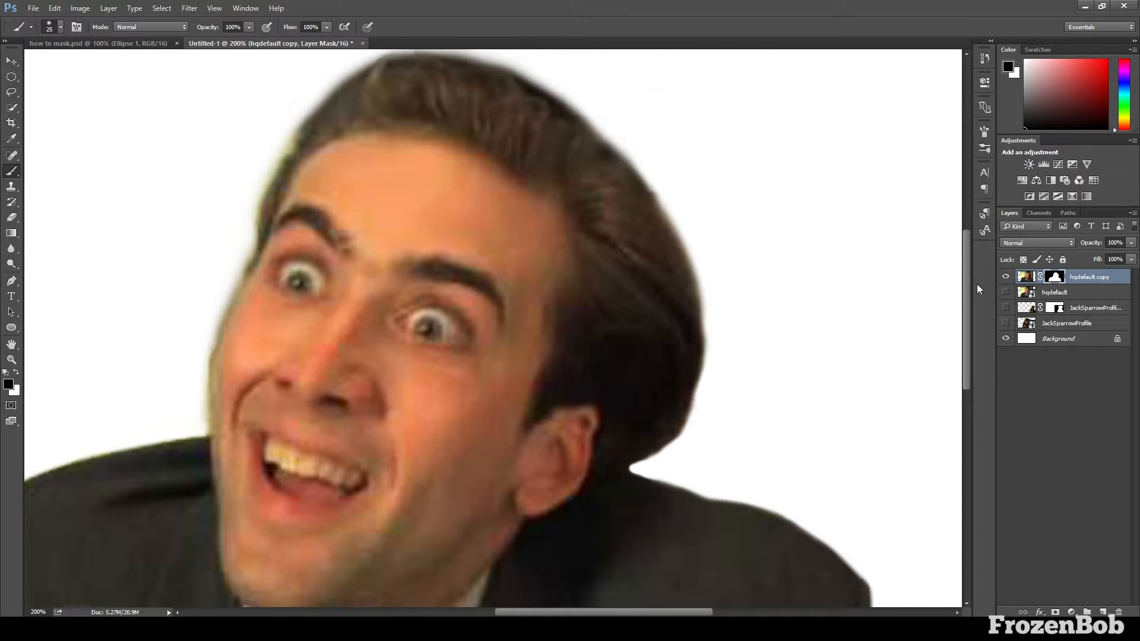
pyautogui.moveTo(966, 273); pyautogui.dragTo(870, 247)
pyautogui.moveTo(597, 194)
pyautogui.mouseDown()
pyautogui.moveTo(484, 128)
pyautogui.moveTo(432, 120)
pyautogui.moveTo(336, 149)
pyautogui.moveTo(460, 118)
pyautogui.moveTo(417, 120)
pyautogui.moveTo(387, 148)
pyautogui.mouseUp()
pyautogui.moveTo(291, 193); pyautogui.dragTo(250, 301)
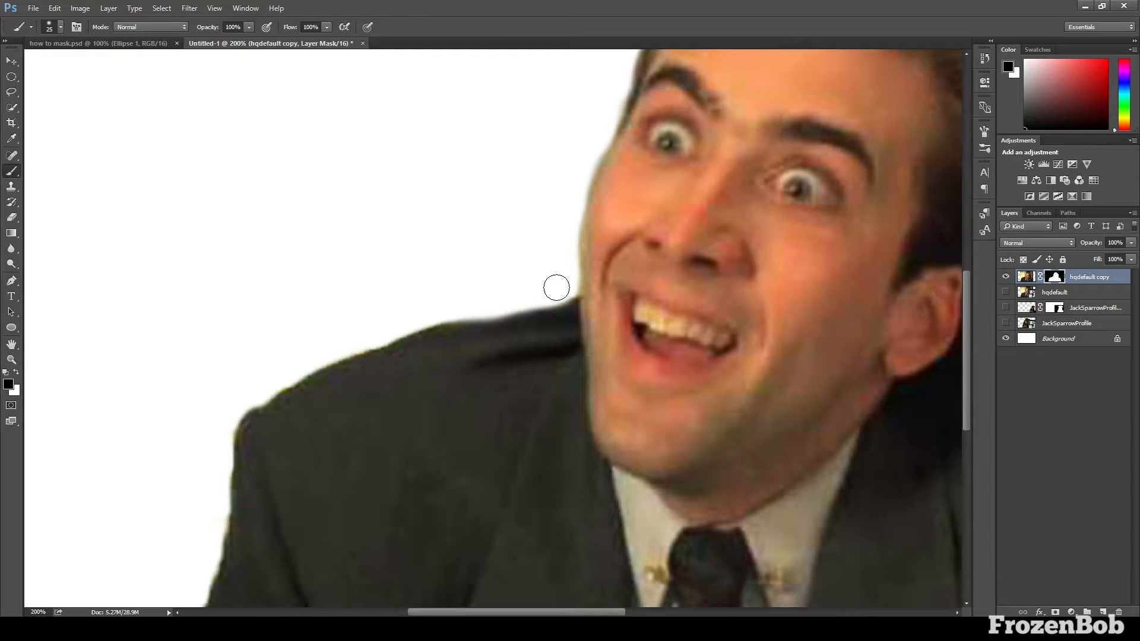
# Undo the last mask stroke and repaint in black along the man's other shoulder and upper sleeve for a clean edge
pyautogui.hotkey('ctrl', 'z')
pyautogui.moveTo(557, 288)
pyautogui.mouseDown()
pyautogui.moveTo(351, 342)
pyautogui.moveTo(468, 303)
pyautogui.moveTo(449, 304)
pyautogui.moveTo(414, 326)
pyautogui.moveTo(477, 301)
pyautogui.moveTo(561, 289)
pyautogui.moveTo(388, 335)
pyautogui.moveTo(414, 327)
pyautogui.moveTo(396, 319)
pyautogui.moveTo(407, 328)
pyautogui.moveTo(254, 396)
pyautogui.mouseUp()
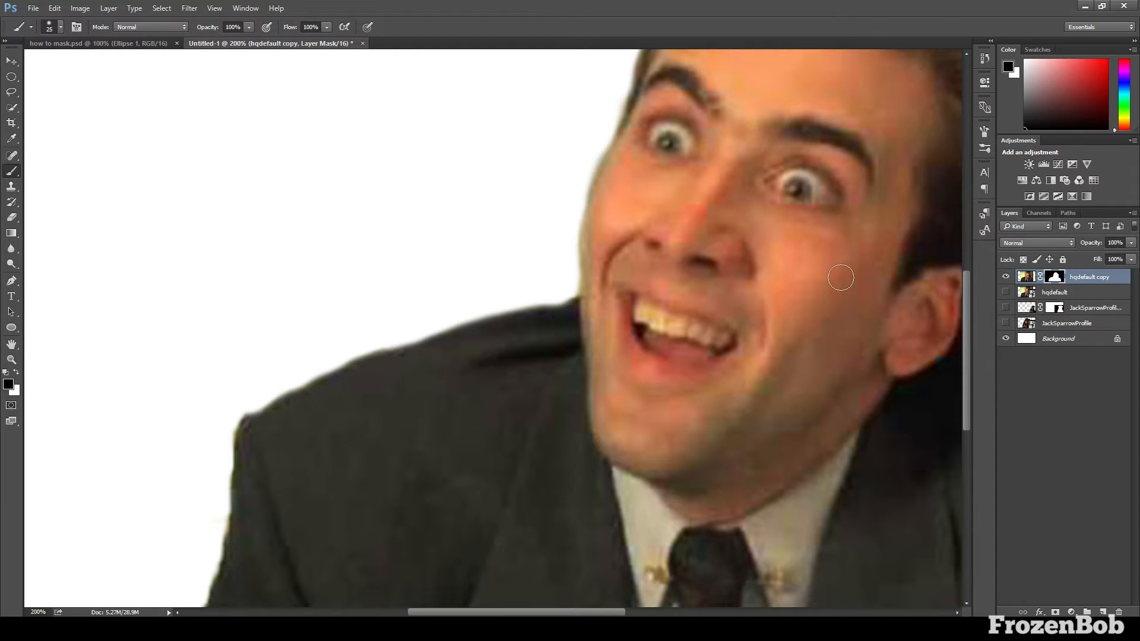
pyautogui.moveTo(963, 286); pyautogui.dragTo(963, 304)
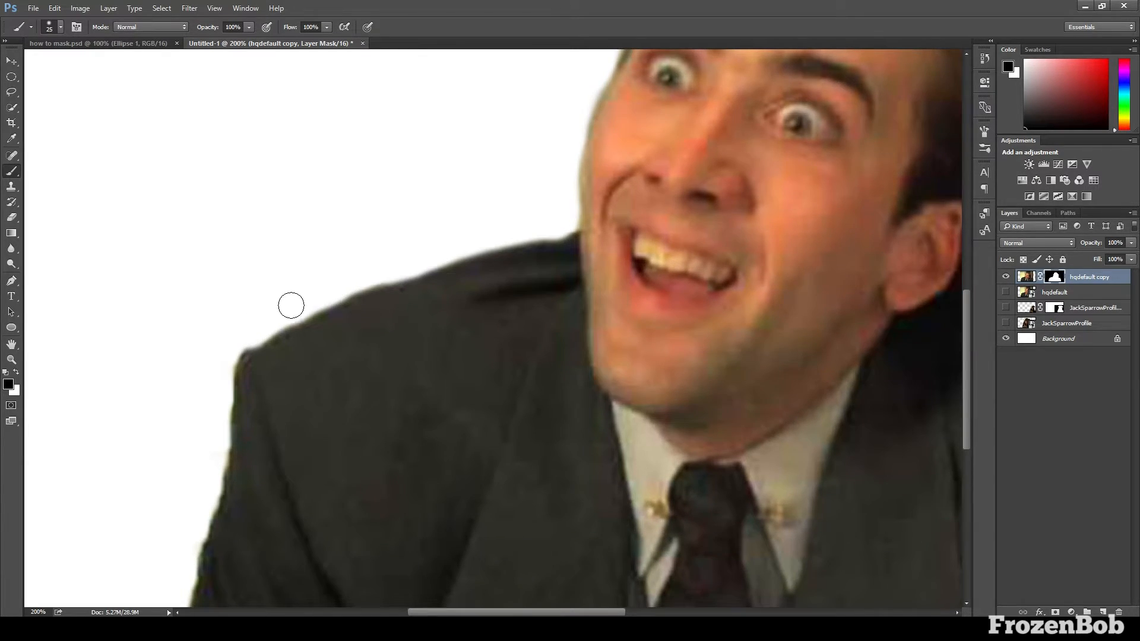
pyautogui.moveTo(249, 332)
pyautogui.mouseDown()
pyautogui.moveTo(217, 394)
pyautogui.moveTo(215, 371)
pyautogui.moveTo(208, 383)
pyautogui.moveTo(226, 355)
pyautogui.moveTo(304, 298)
pyautogui.moveTo(240, 341)
pyautogui.moveTo(378, 271)
pyautogui.moveTo(340, 284)
pyautogui.moveTo(382, 256)
pyautogui.mouseUp()
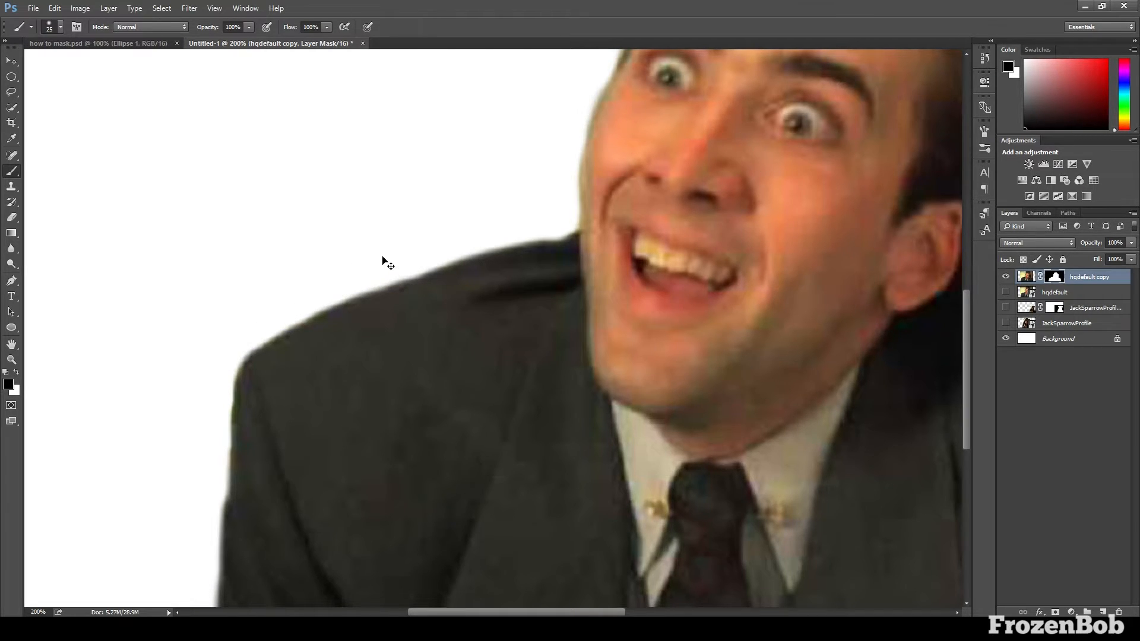
pyautogui.hotkey('ctrl', '-')
pyautogui.hotkey('ctrl', '-')
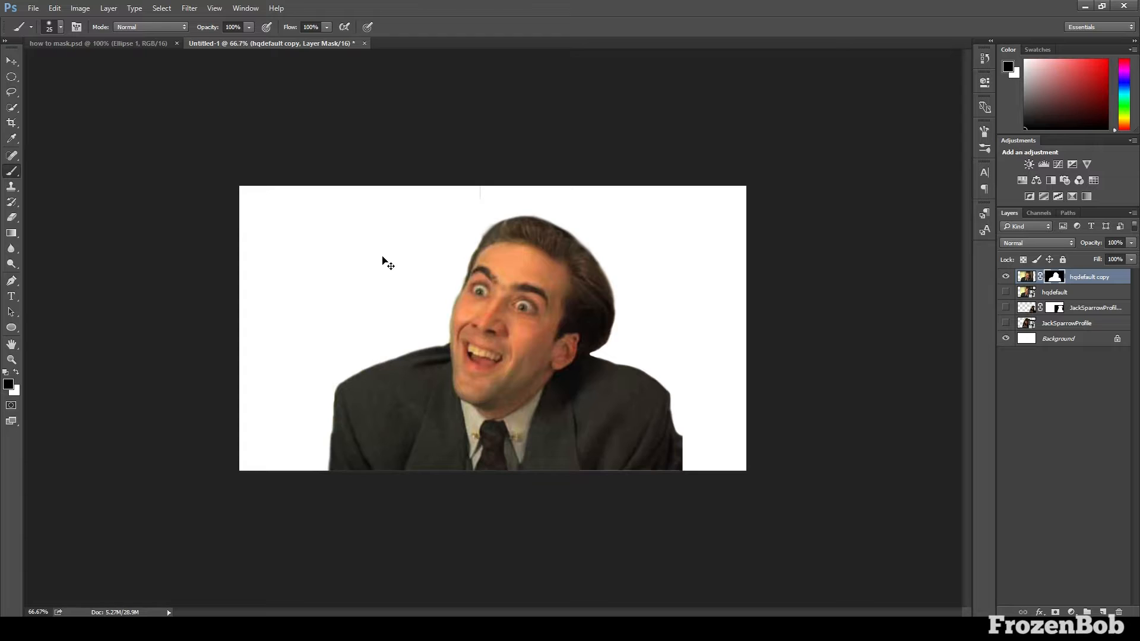
pyautogui.hotkey('ctrl', '+')
pyautogui.press('v')
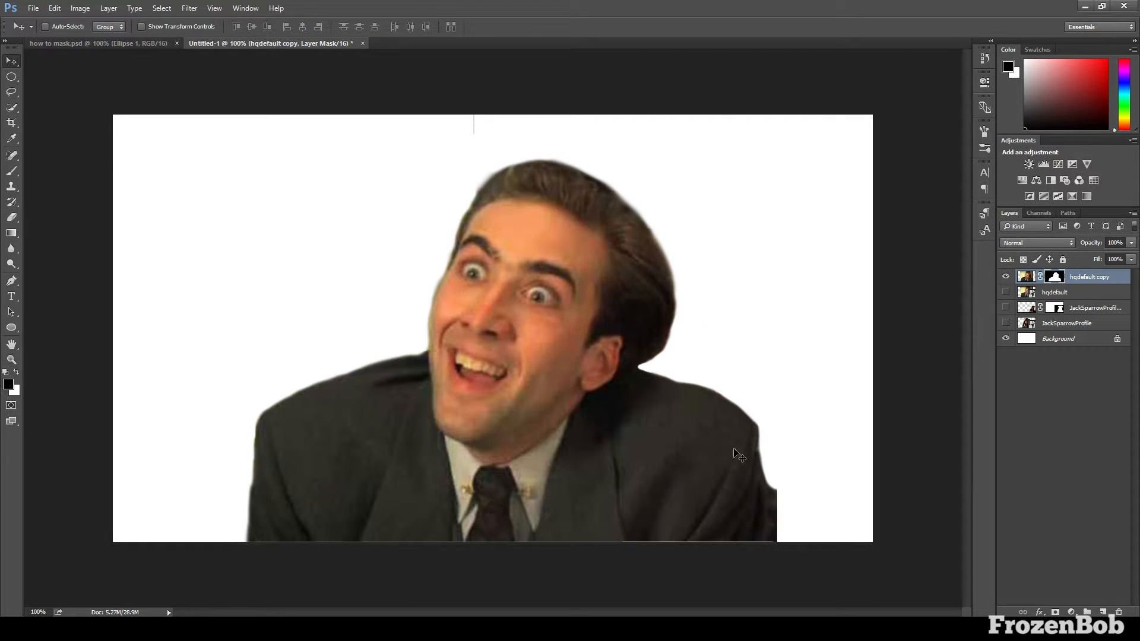
# Show the masked pirate layer alongside the man and make the man's layer mask active
pyautogui.click(1006, 323)
pyautogui.click(1006, 323)
pyautogui.click(1006, 308)
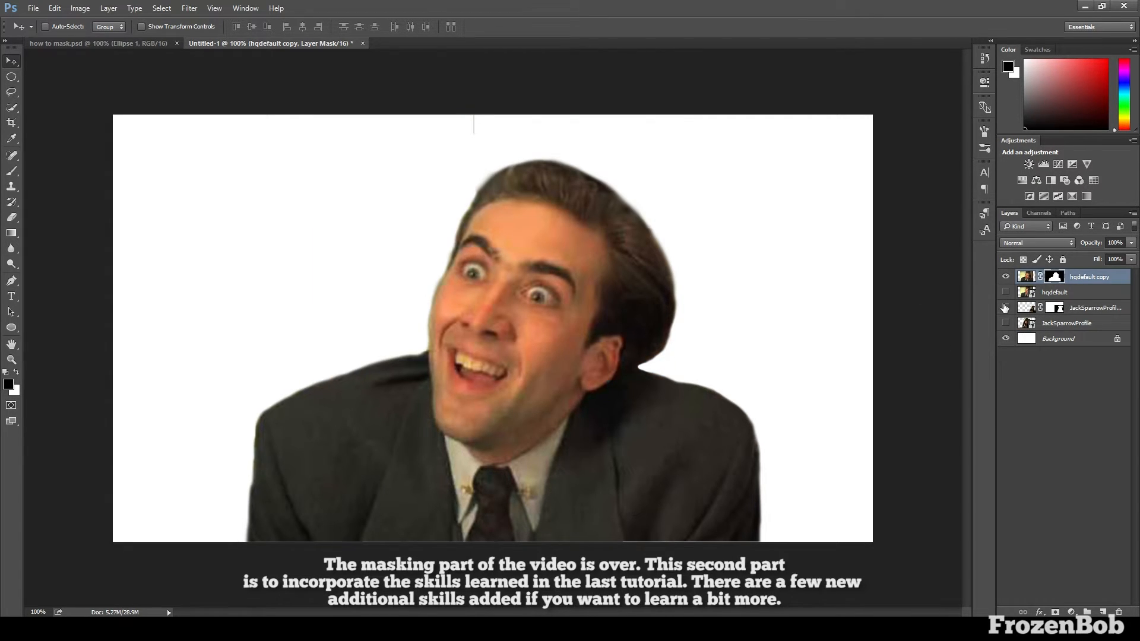
pyautogui.click(1027, 277)
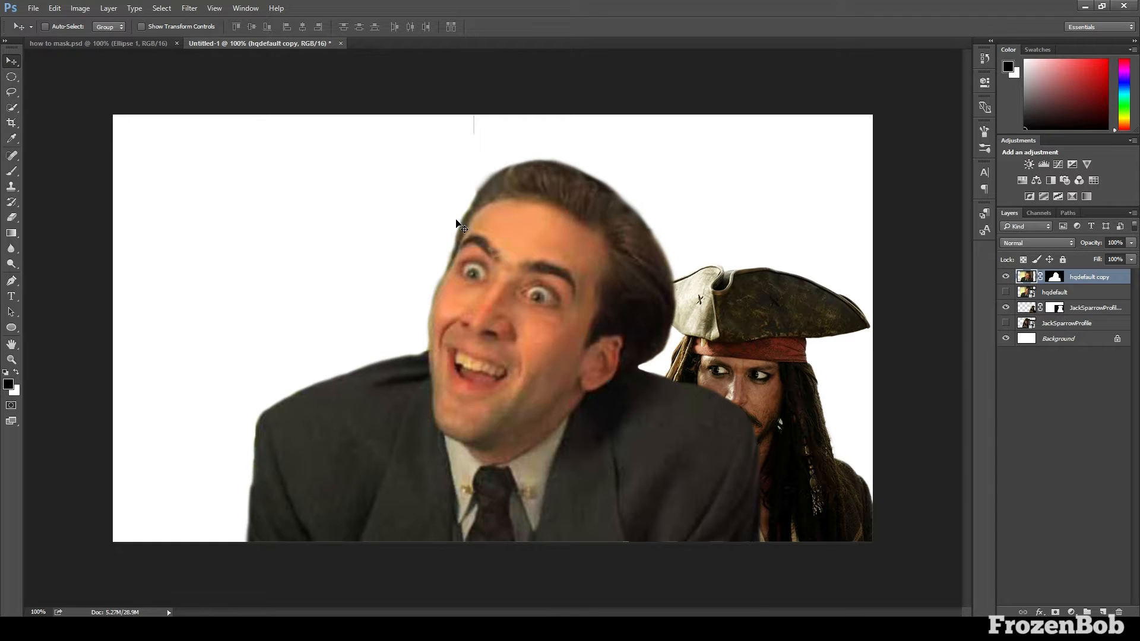
pyautogui.press('b')
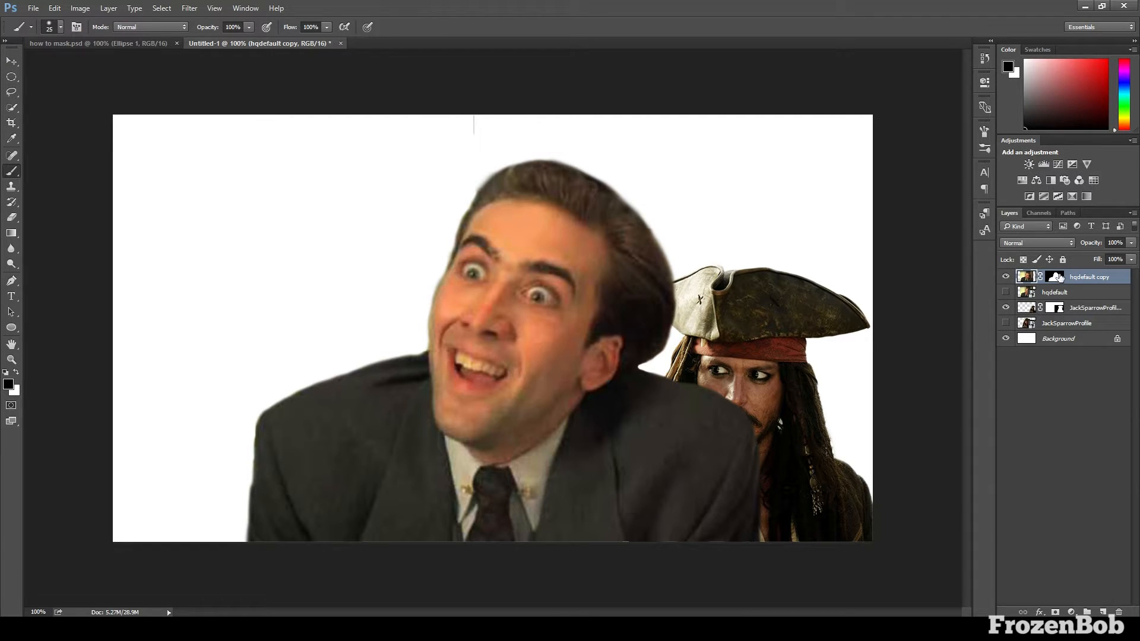
pyautogui.click(1056, 278)
pyautogui.press('v')
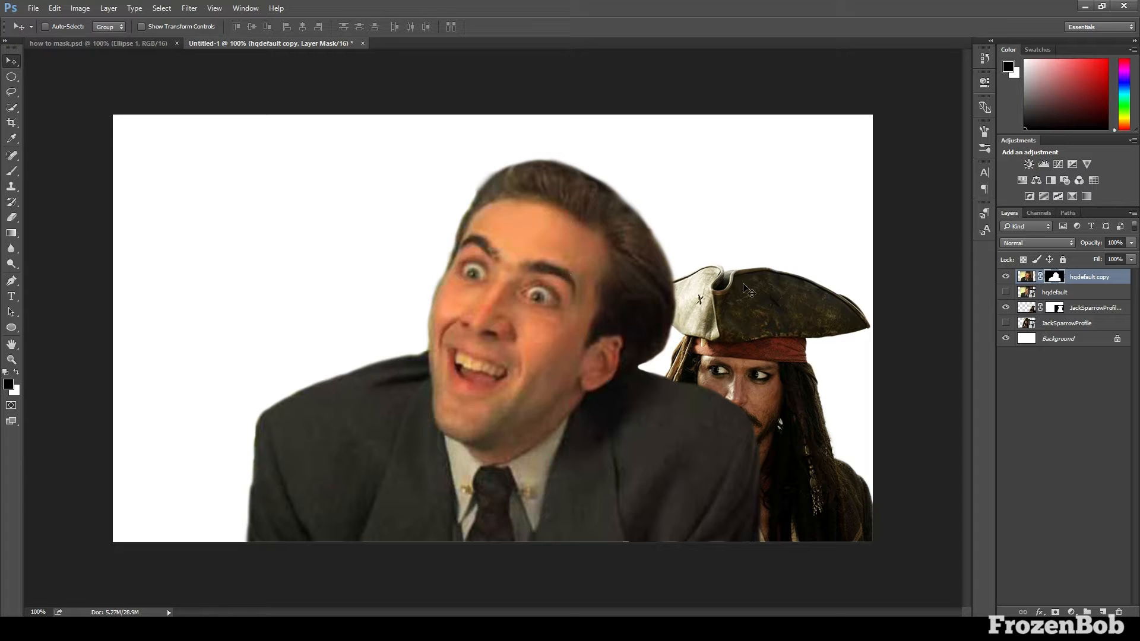
# Scale the man's cutout to about 69% and move it to the lower left of the canvas, opposite the pirate
pyautogui.hotkey('ctrl', 't')
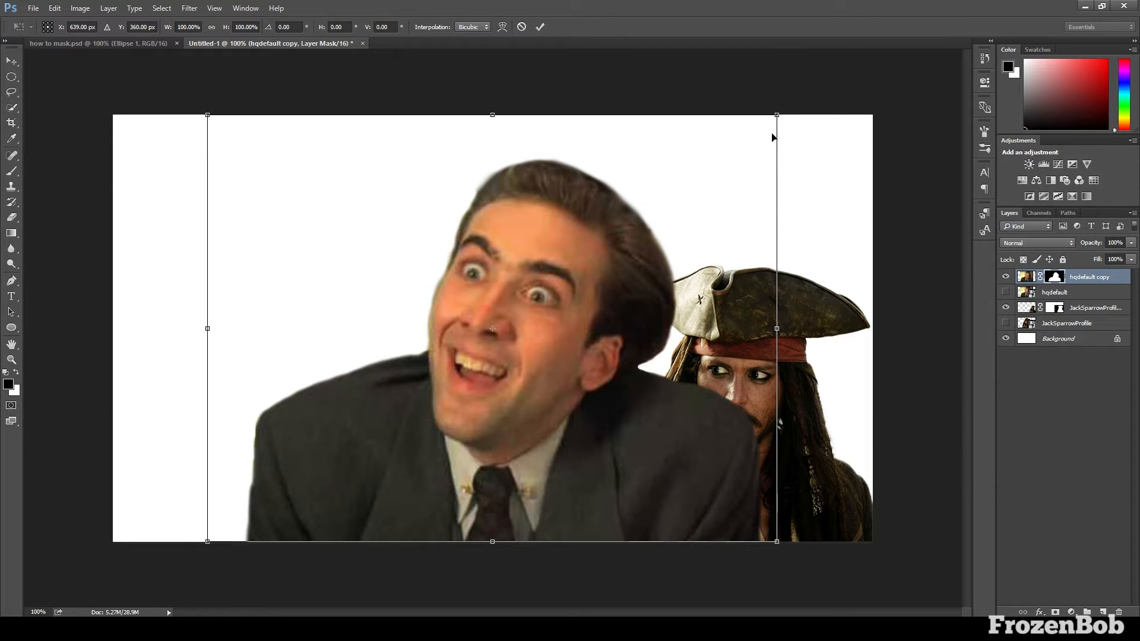
pyautogui.moveTo(776, 115); pyautogui.dragTo(598, 247)
pyautogui.moveTo(457, 408); pyautogui.dragTo(741, 409)
pyautogui.moveTo(507, 268); pyautogui.dragTo(490, 247)
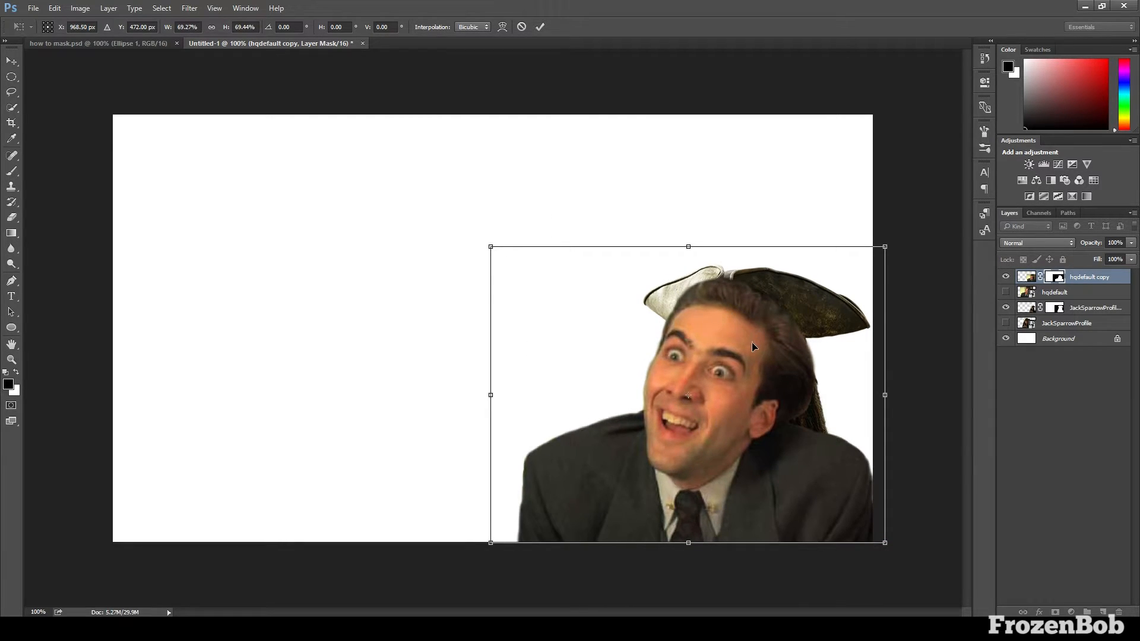
pyautogui.press('Return')
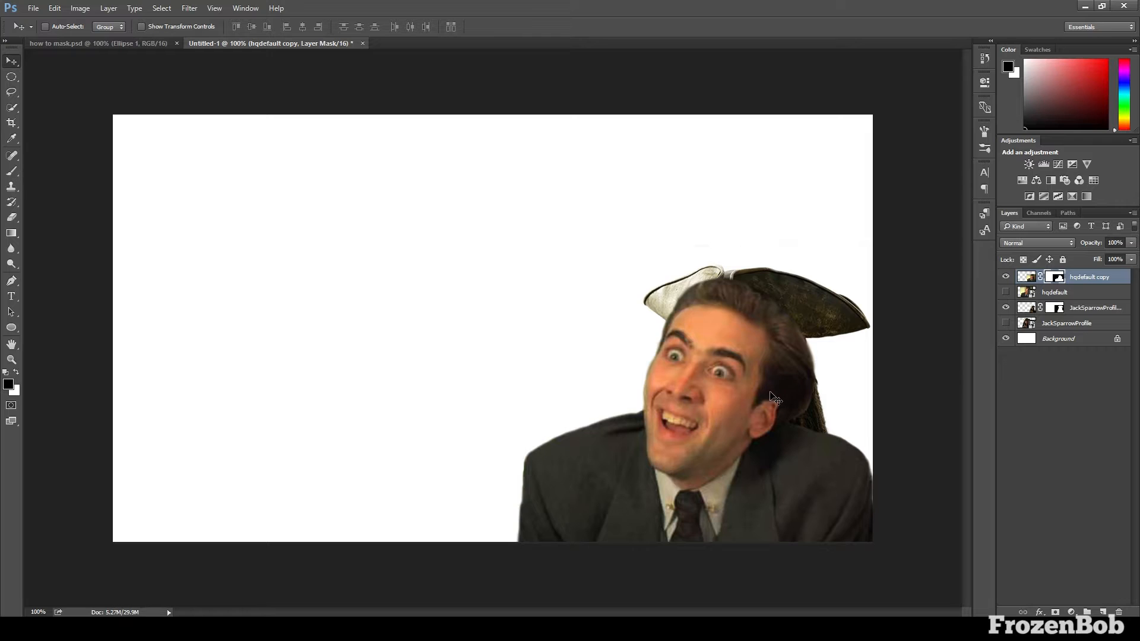
pyautogui.moveTo(772, 397); pyautogui.dragTo(358, 389)
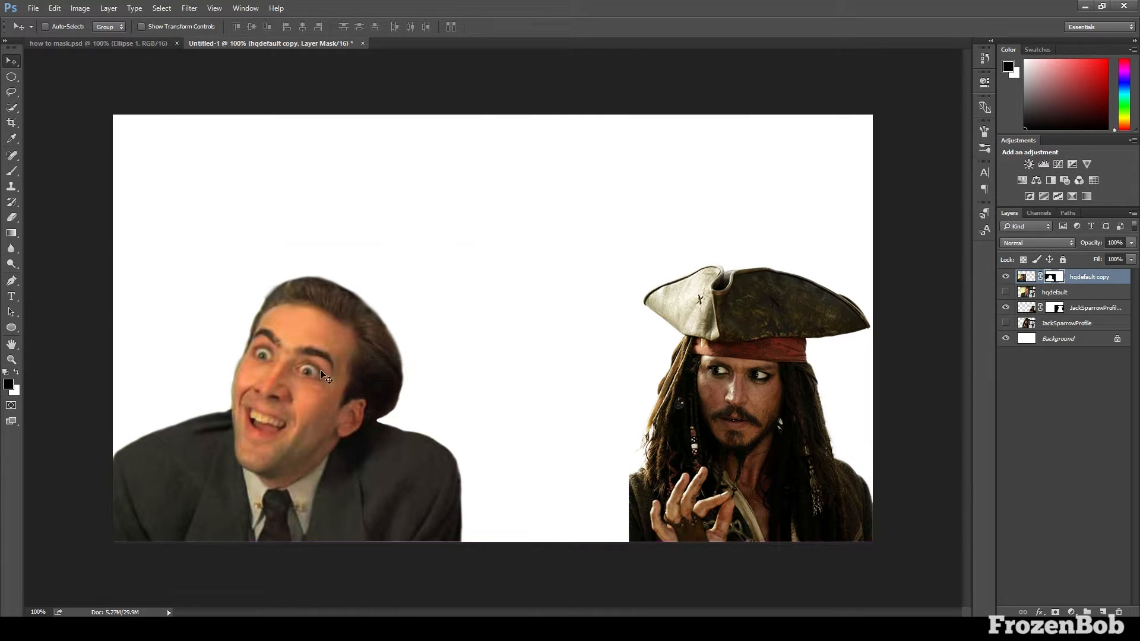
# Flip the man's cutout horizontally so he faces the pirate, then tilt it and move it into the lower-left corner of the canvas
pyautogui.hotkey('ctrl', 't')
pyautogui.rightClick(382, 358)
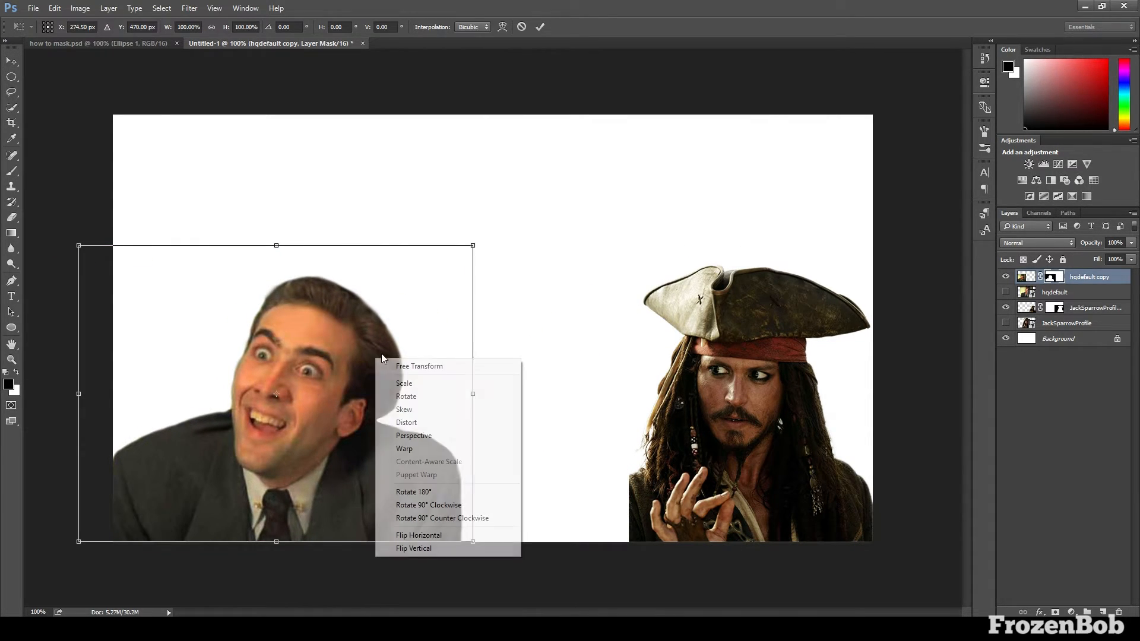
pyautogui.click(438, 535)
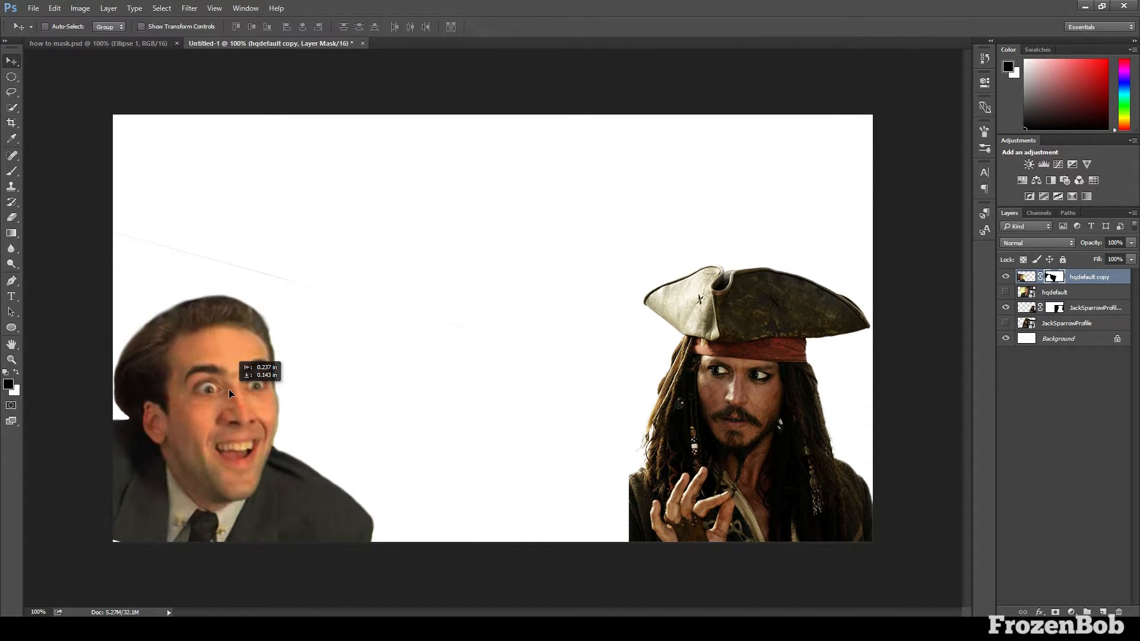
pyautogui.moveTo(232, 389); pyautogui.dragTo(230, 388)
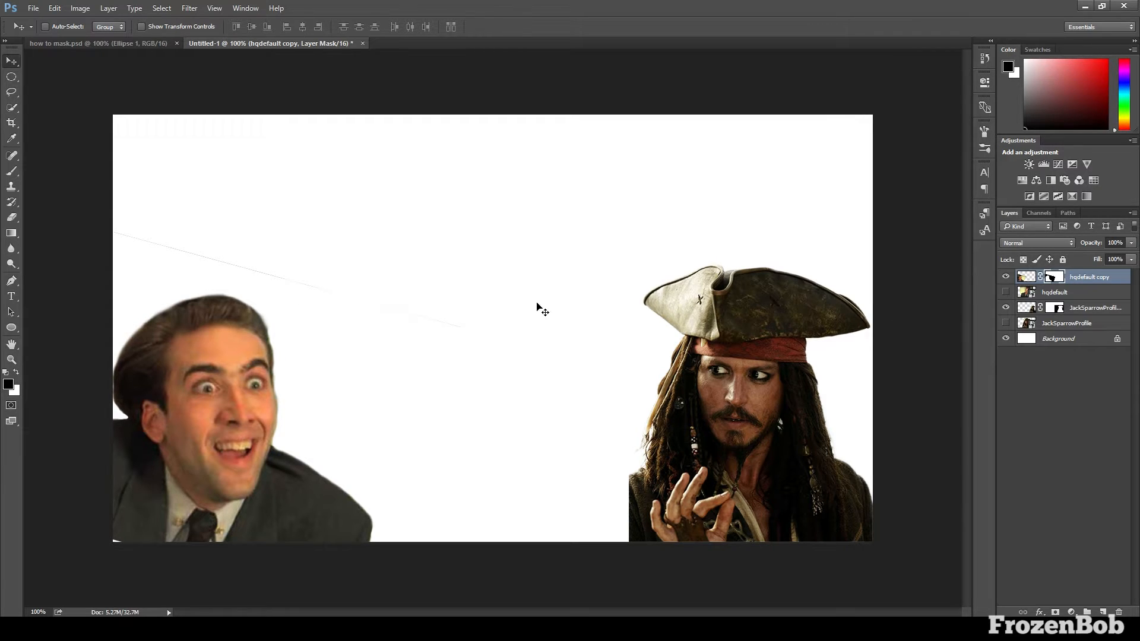
pyautogui.press('b')
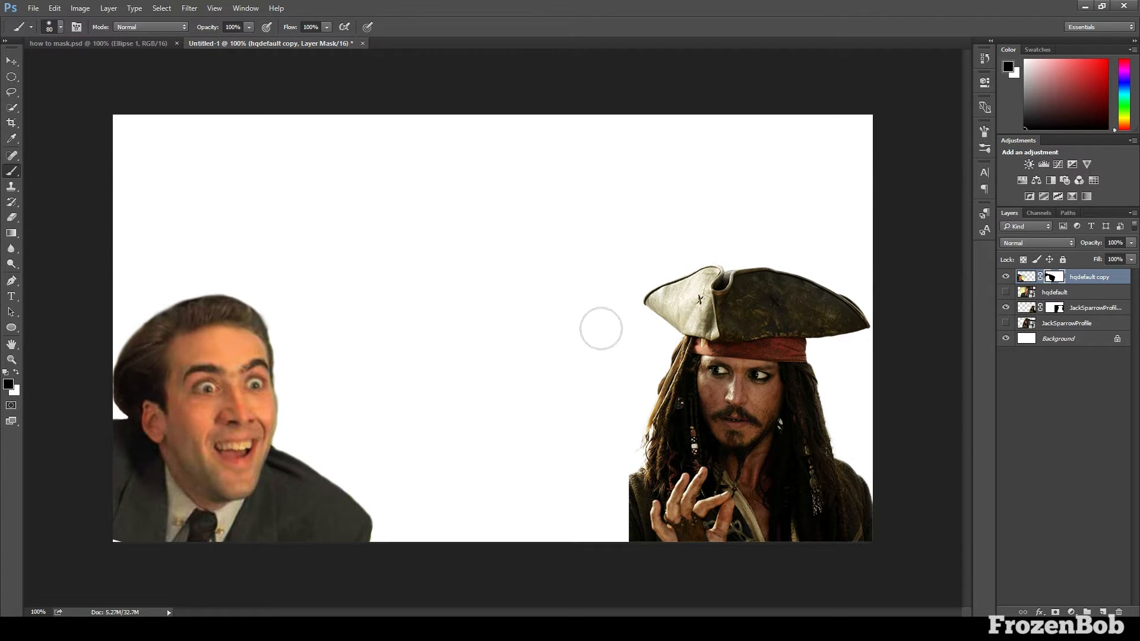
pyautogui.press('v')
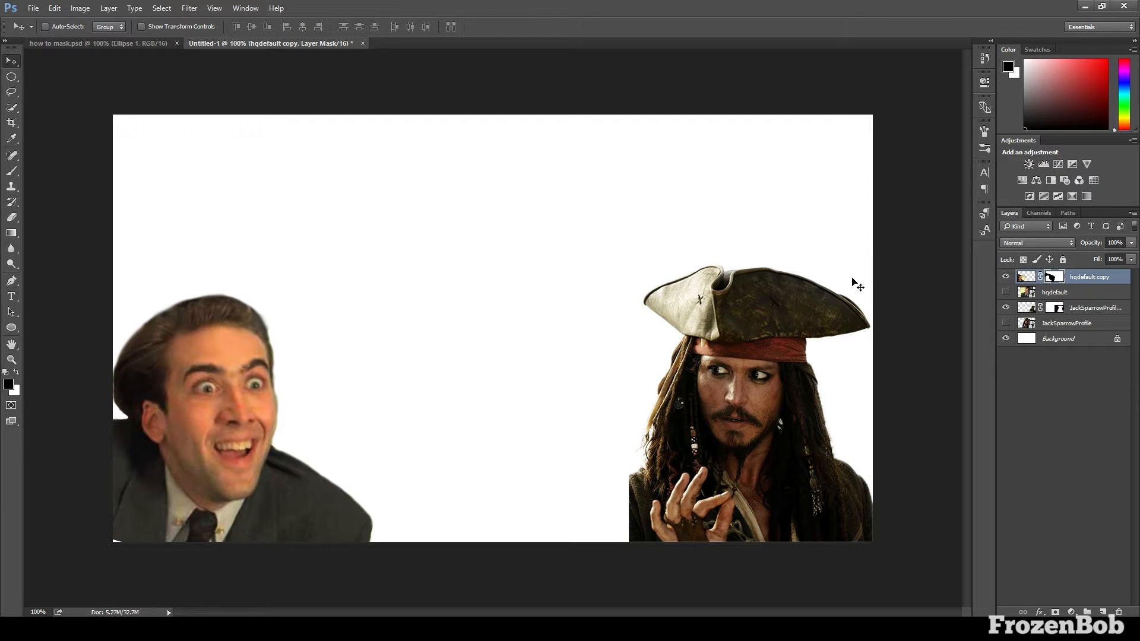
# Add the text "FrozenBob" in black ChunkFive Roman at 13 pt above the man's head
pyautogui.press('t')
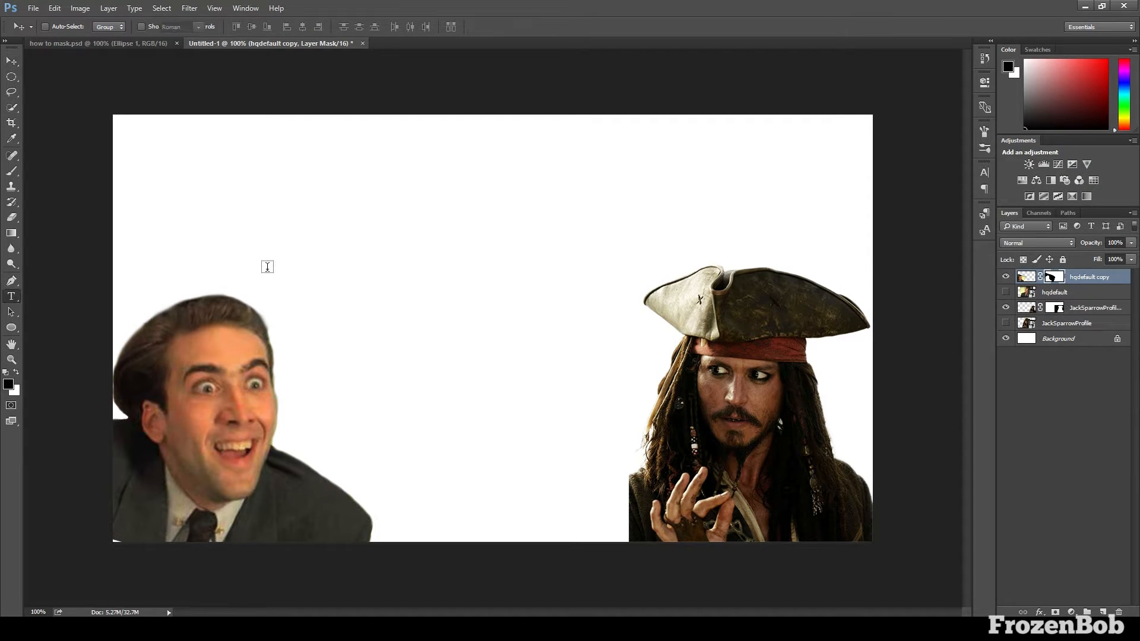
pyautogui.click(178, 163)
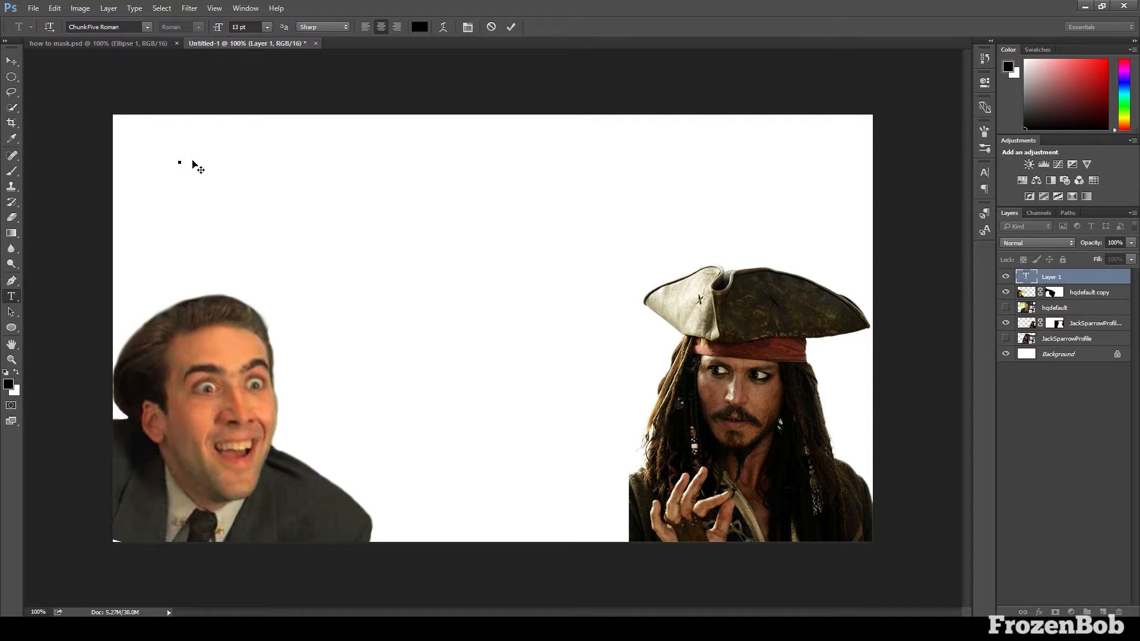
pyautogui.write('Fri')
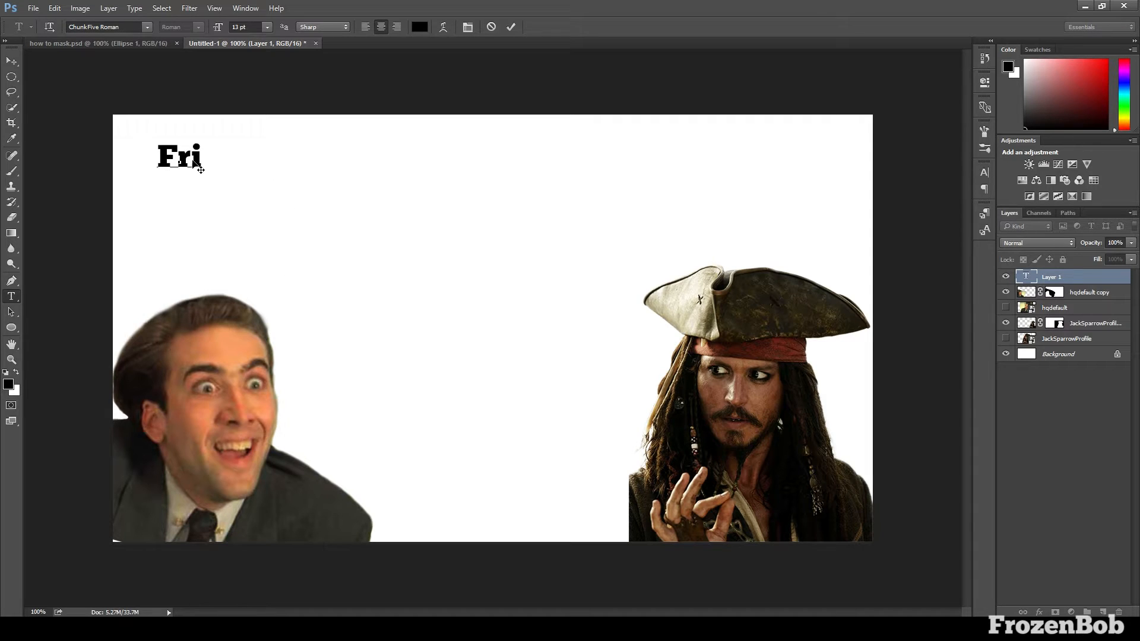
pyautogui.press('BackSpace')
pyautogui.write('ozen')
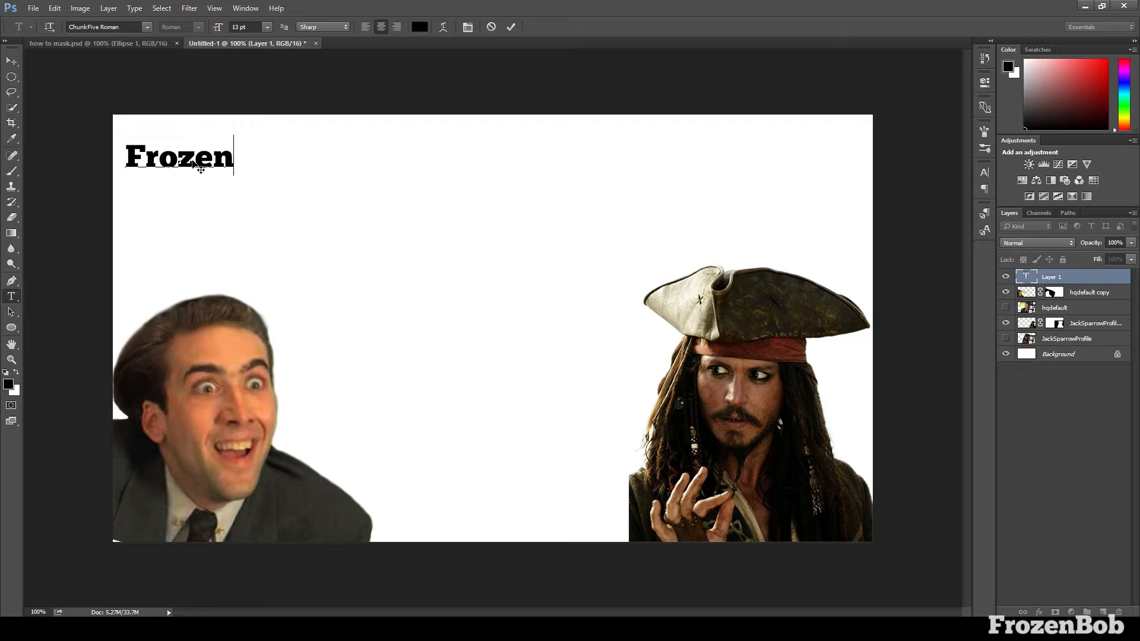
pyautogui.write('Bob')
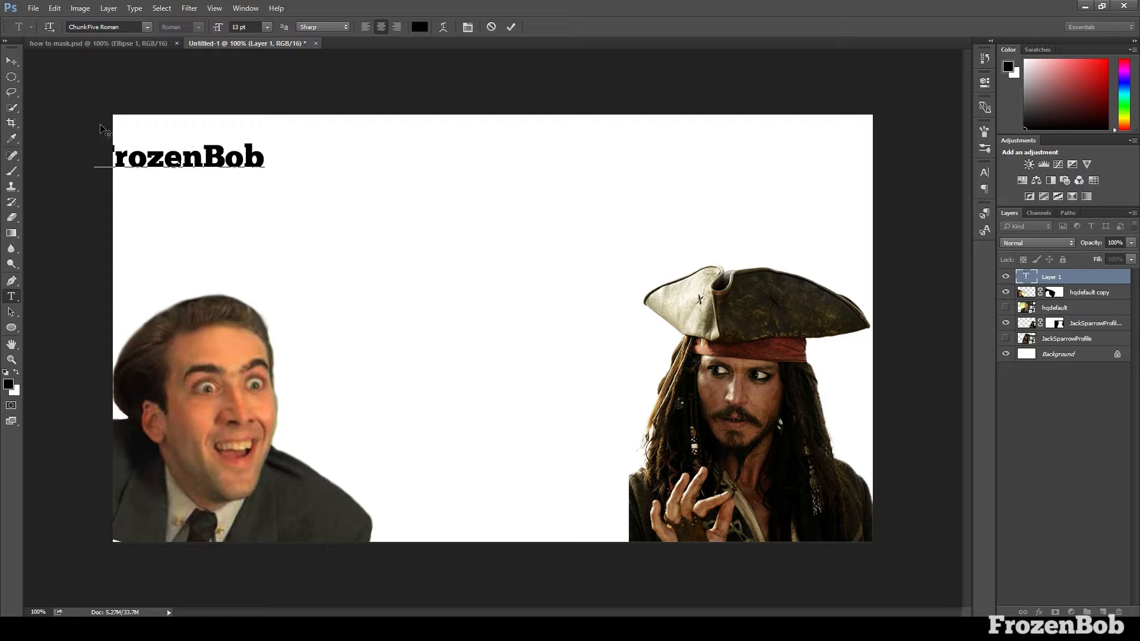
# Enlarge the "FrozenBob" text and position it in the upper-left corner of the canvas
pyautogui.click(11, 61)
pyautogui.moveTo(245, 174); pyautogui.dragTo(391, 216)
pyautogui.hotkey('ctrl', 't')
pyautogui.press('Return')
pyautogui.moveTo(359, 179); pyautogui.dragTo(321, 156)
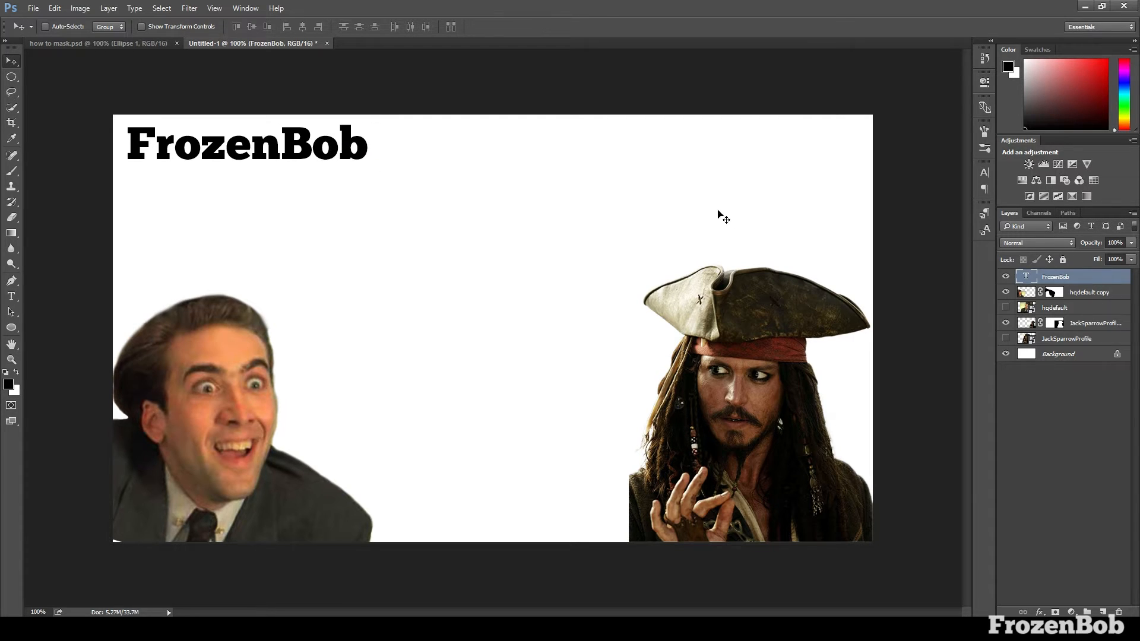
# Add the text "Learning how to mask!" below the FrozenBob title and move it toward the middle of the canvas
pyautogui.press('t')
pyautogui.click(278, 232)
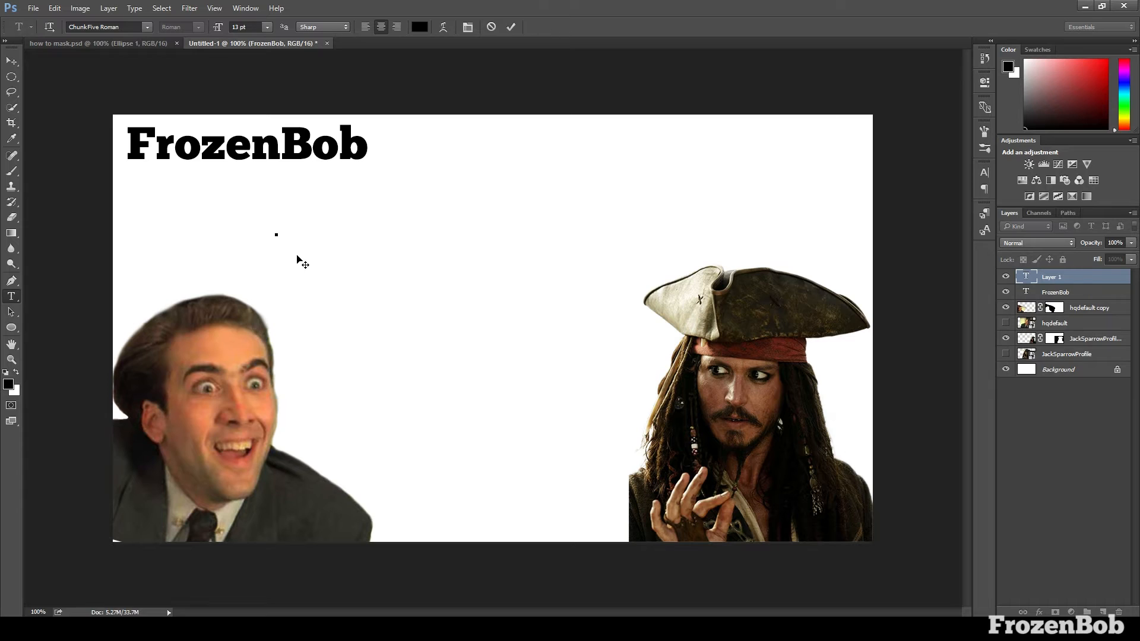
pyautogui.write('Learning ')
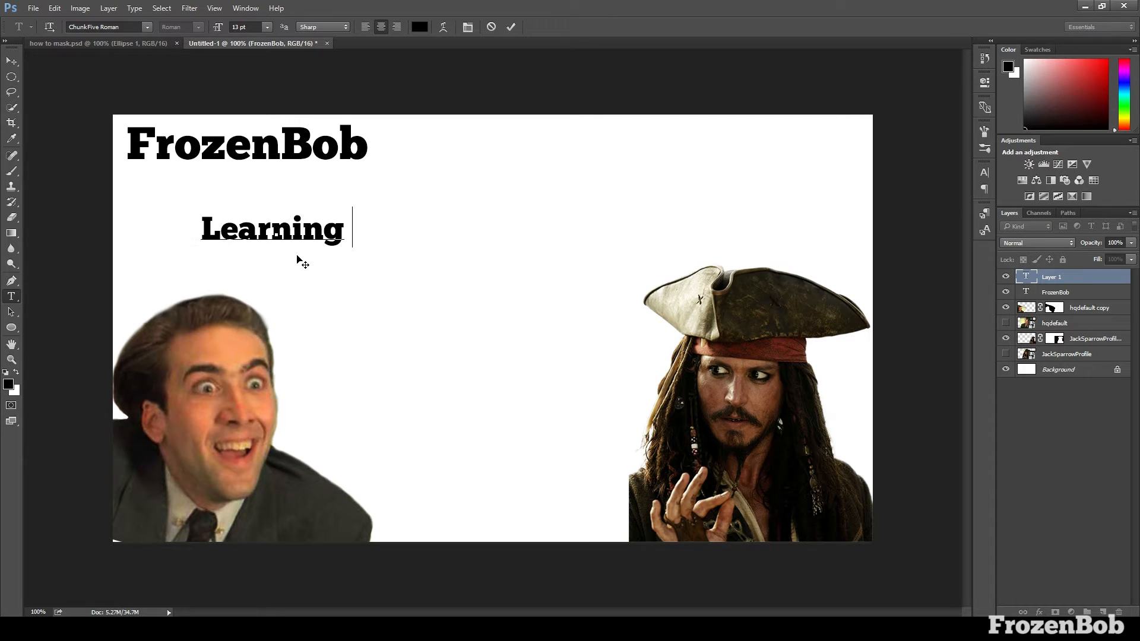
pyautogui.write('how to mask!')
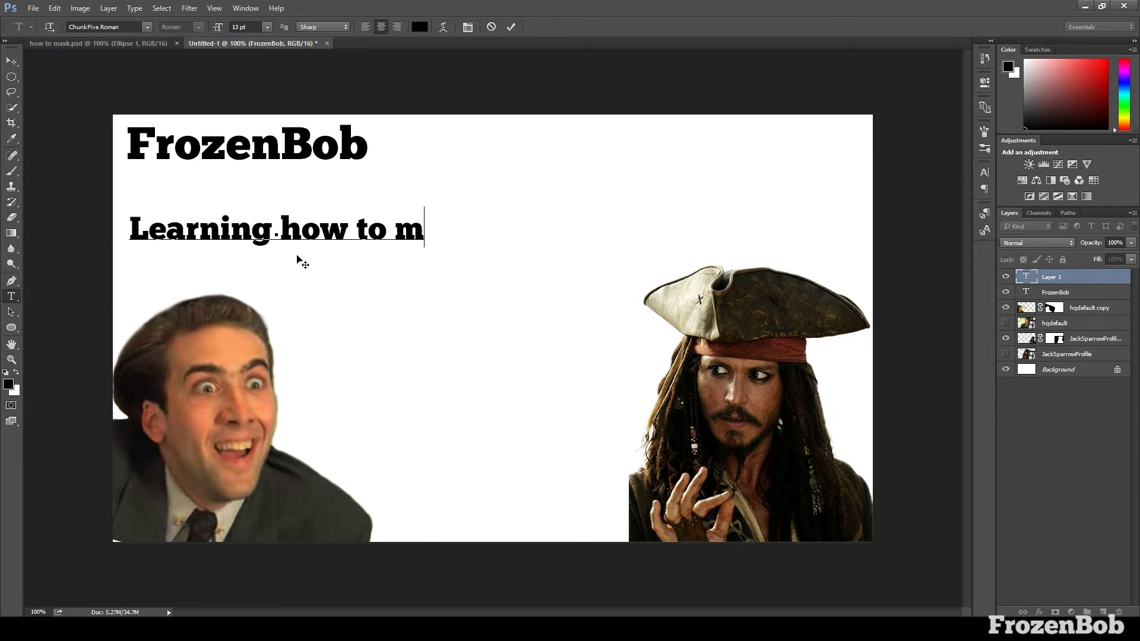
pyautogui.click(12, 61)
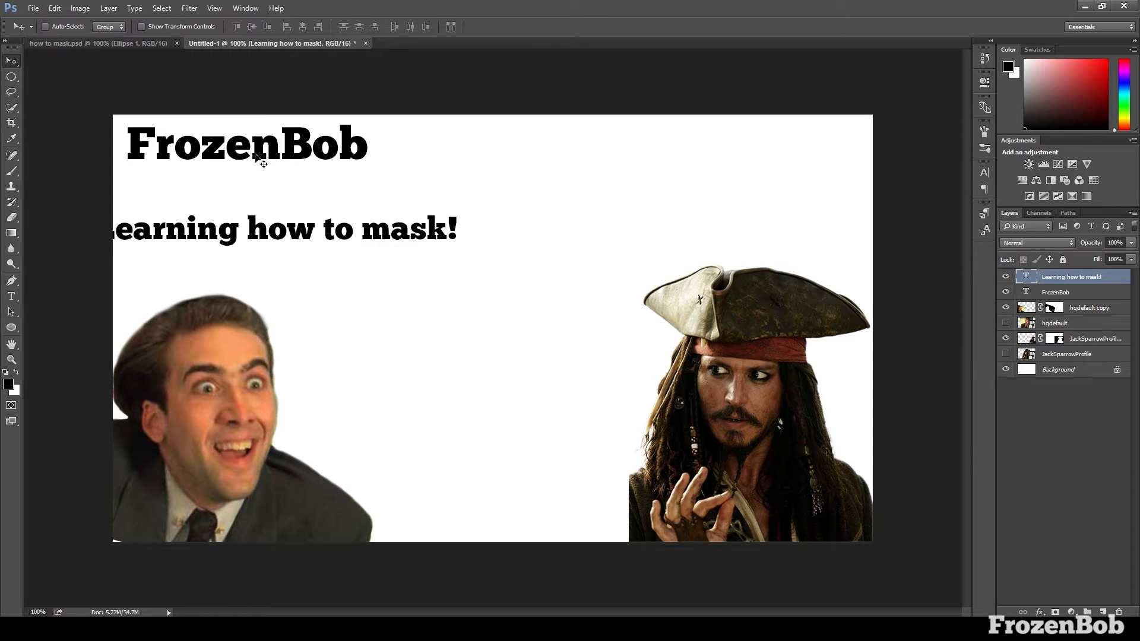
pyautogui.moveTo(310, 230); pyautogui.dragTo(481, 240)
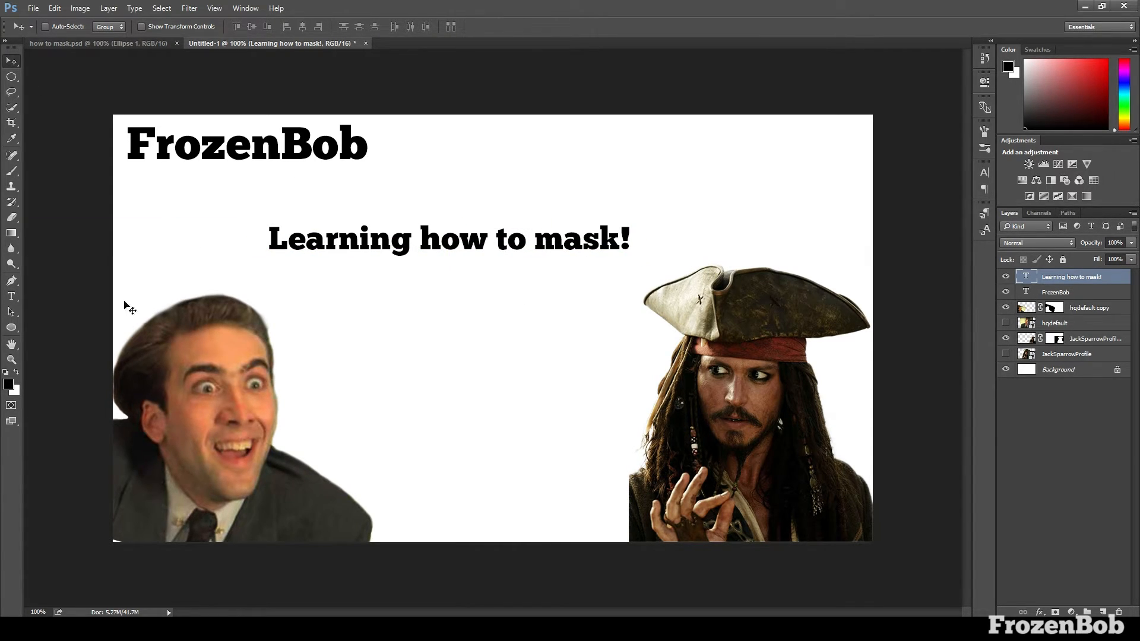
# Draw an ellipse about 769 by 135 px over the "Learning how to mask!" text and fill it with white
pyautogui.click(11, 295)
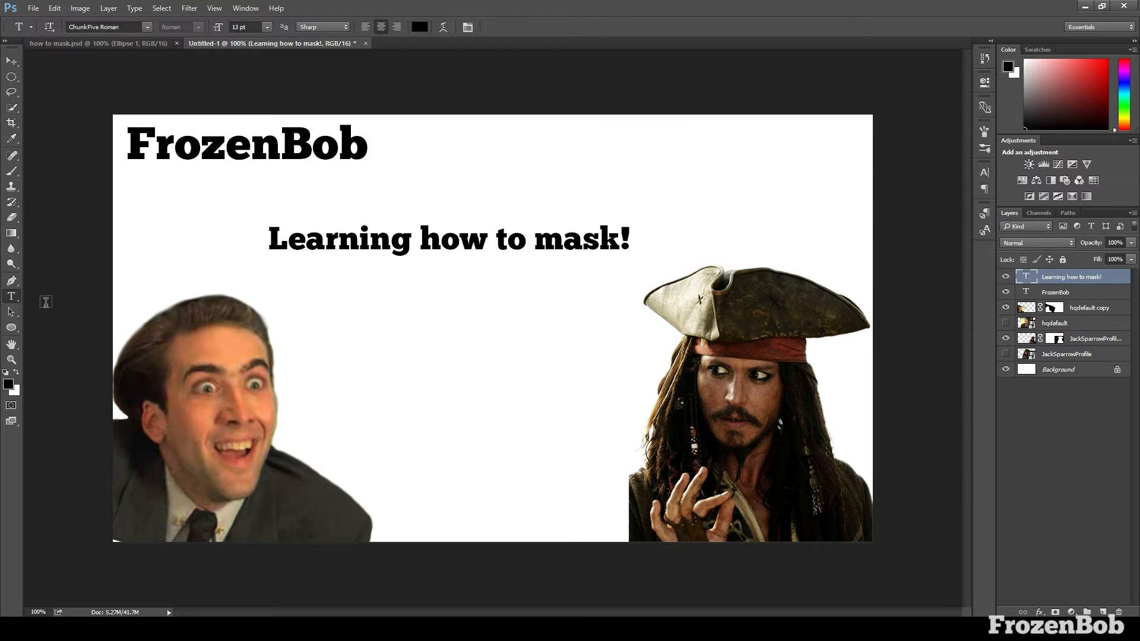
pyautogui.click(12, 328)
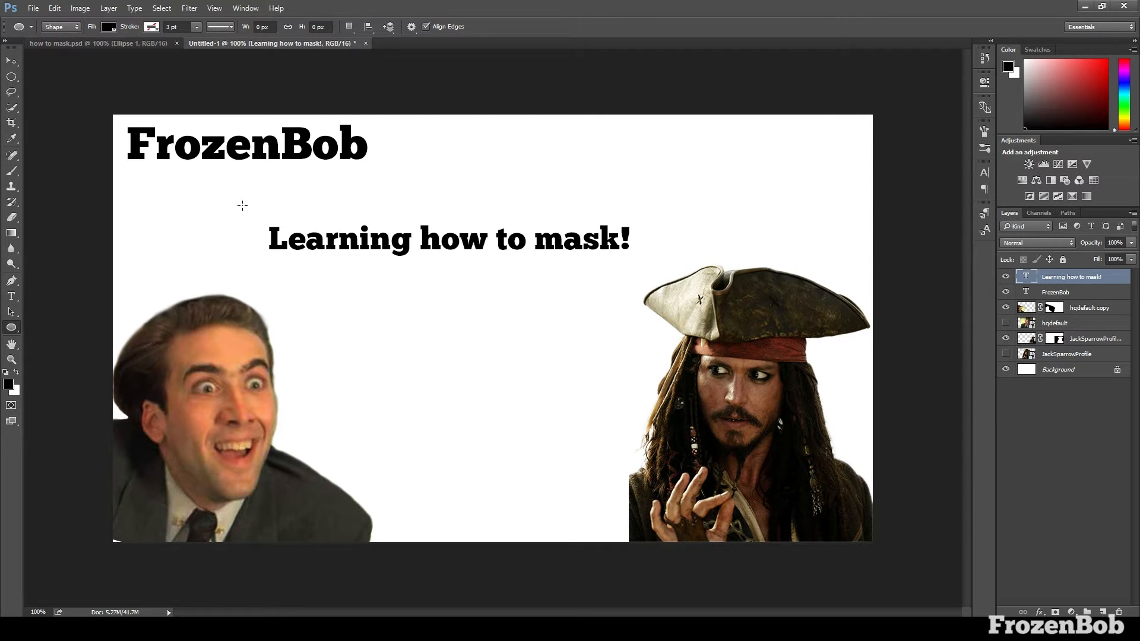
pyautogui.moveTo(228, 199); pyautogui.dragTo(686, 280)
pyautogui.click(109, 26)
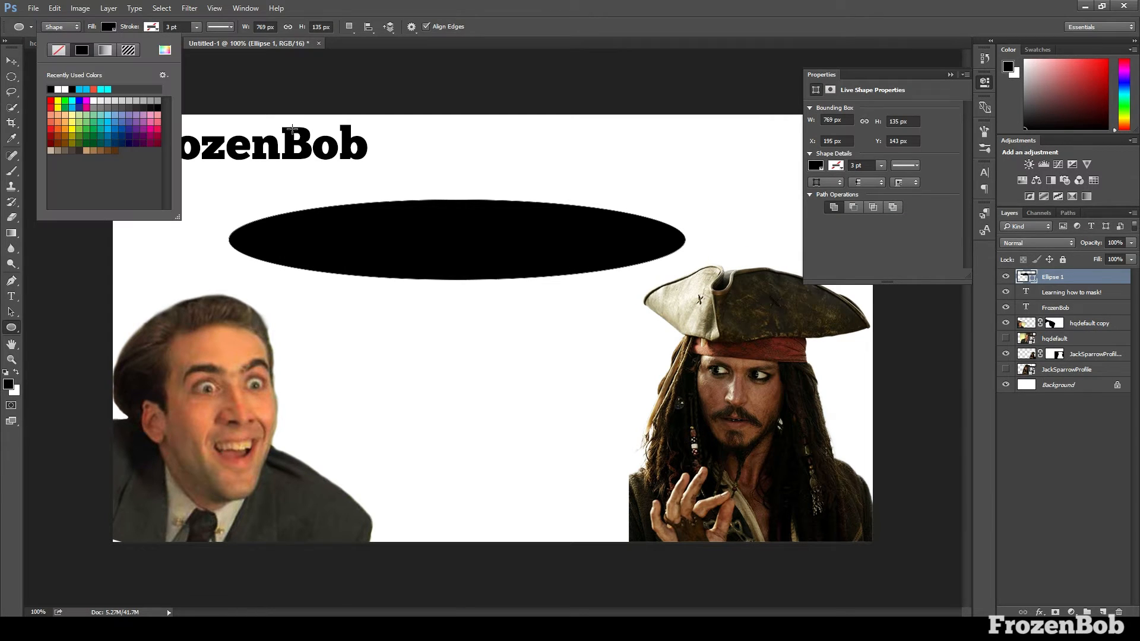
pyautogui.click(65, 89)
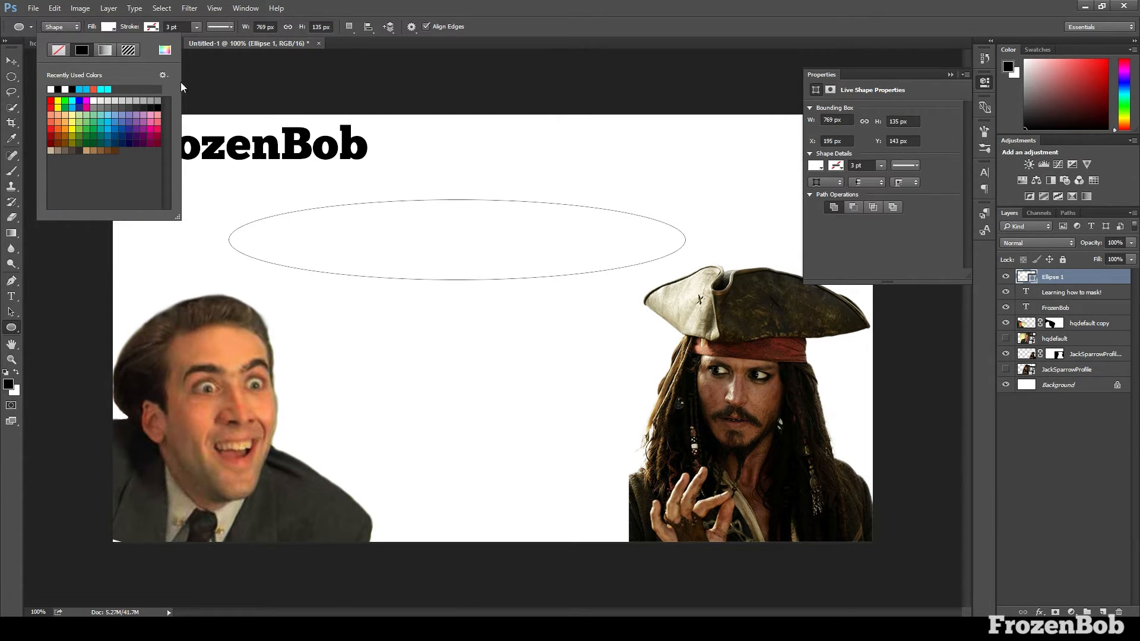
pyautogui.click(33, 55)
# Move the white ellipse's layer directly beneath the "Learning how to mask!" text layer
pyautogui.press('v')
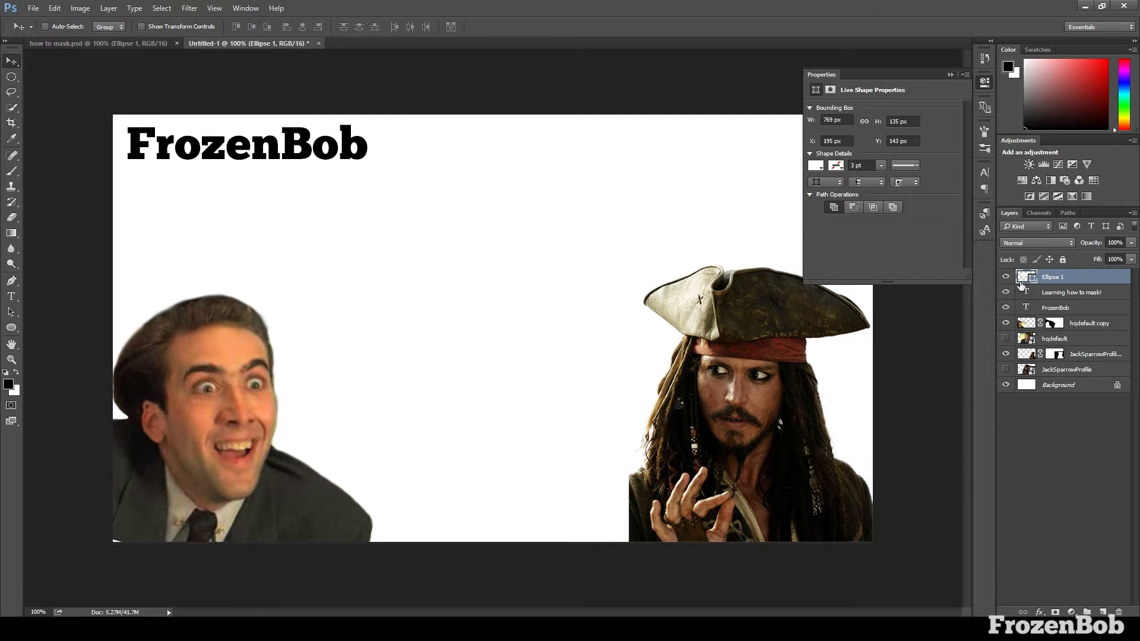
pyautogui.moveTo(1054, 280); pyautogui.dragTo(1057, 305)
pyautogui.moveTo(1059, 310); pyautogui.dragTo(1056, 302)
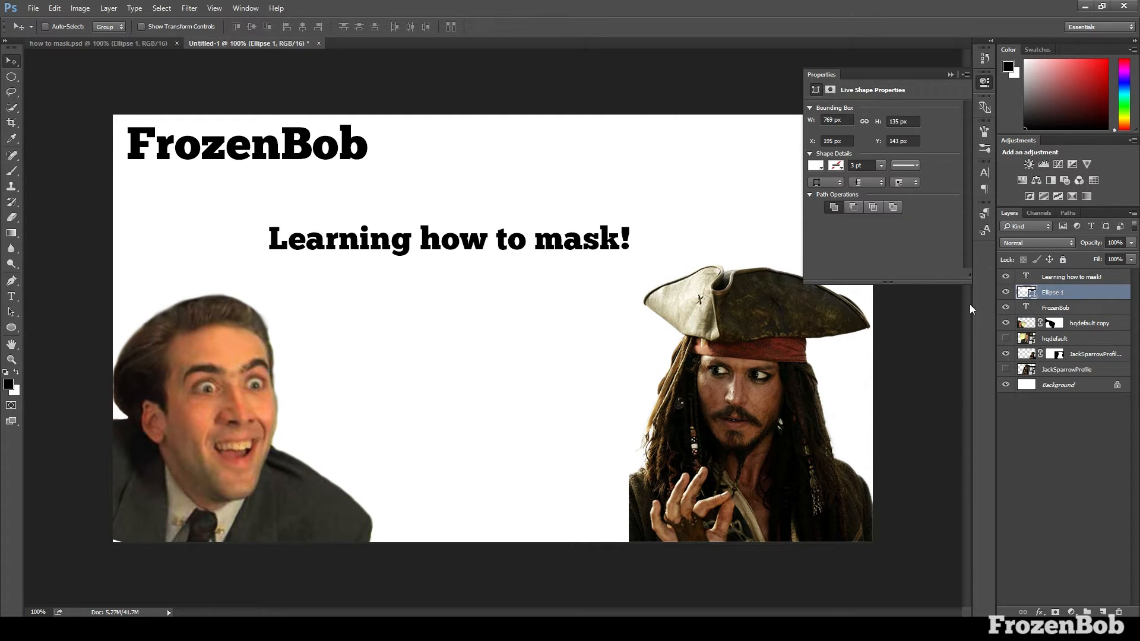
# Apply a black drop shadow to the ellipse and its text, with 55% opacity, 37° angle, 12 px distance, 11% spread and 8 px size
pyautogui.doubleClick(1080, 299)
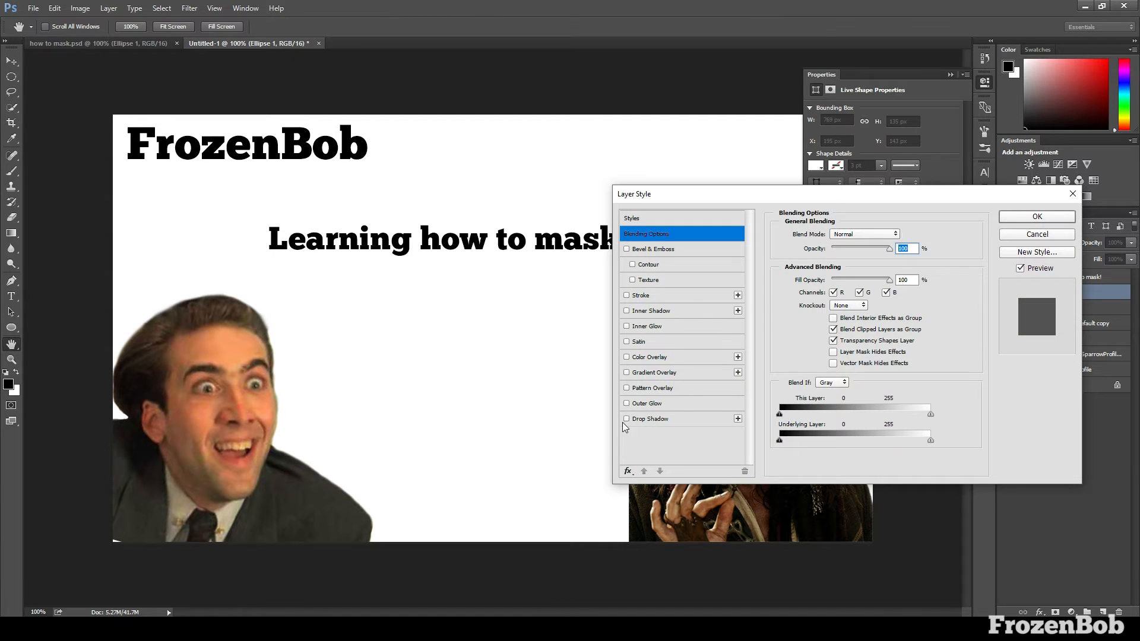
pyautogui.click(628, 419)
pyautogui.moveTo(751, 196); pyautogui.dragTo(805, 201)
pyautogui.click(720, 418)
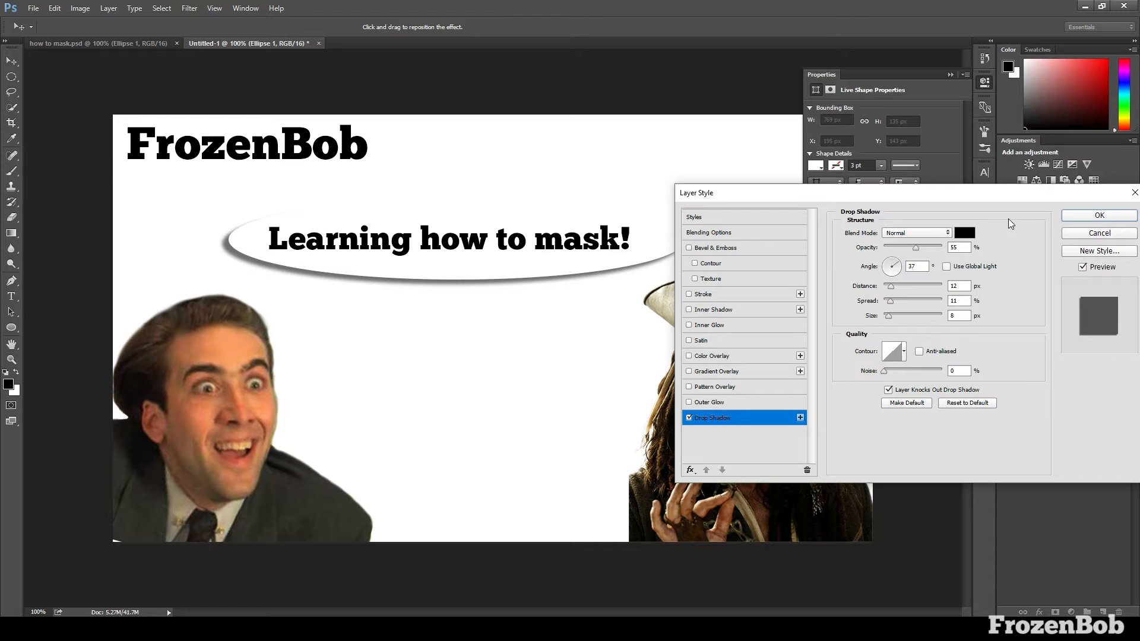
pyautogui.click(1100, 217)
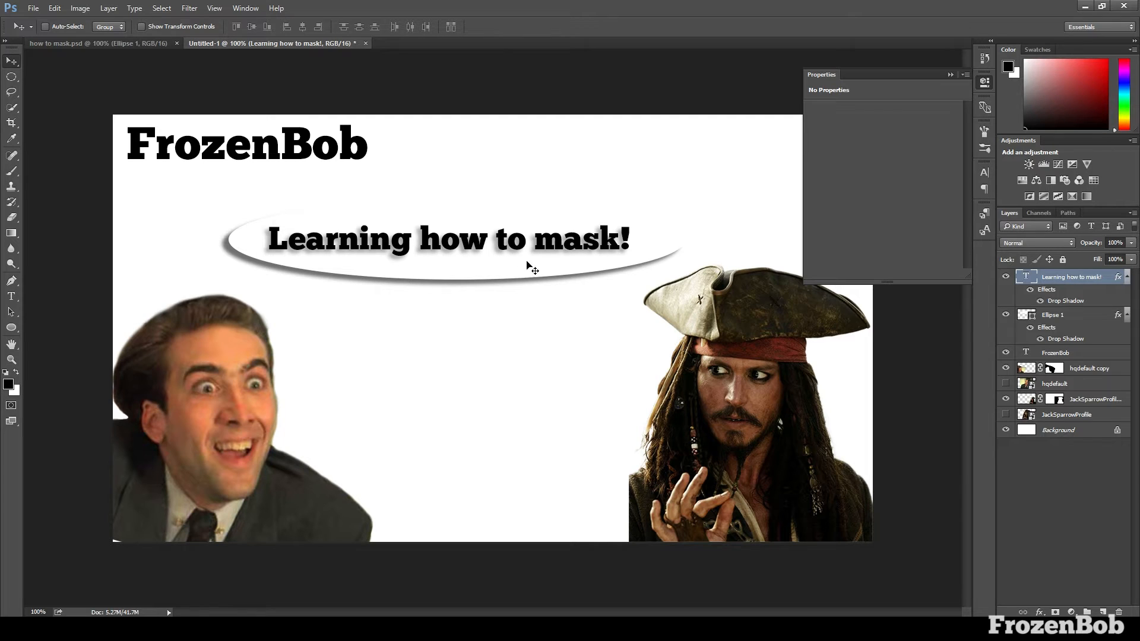
# Select the ellipse and its text together, enlarge them proportionally and shift them left to sit above the man
pyautogui.keyDown('ctrl'); pyautogui.click(1055, 317); pyautogui.keyUp('ctrl')
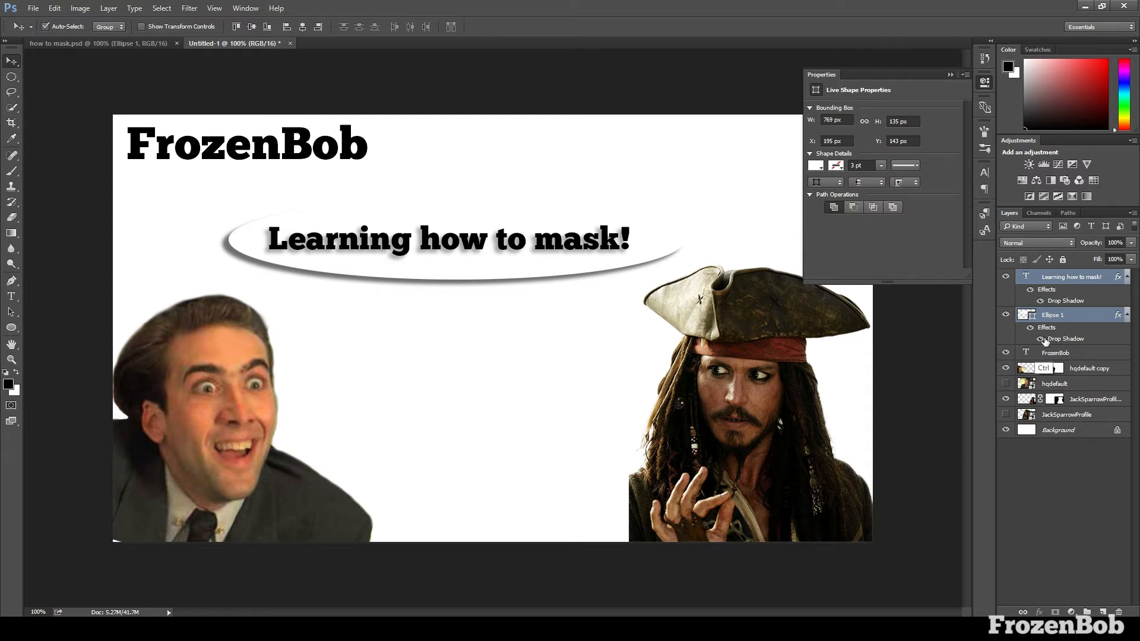
pyautogui.hotkey('ctrl', 't')
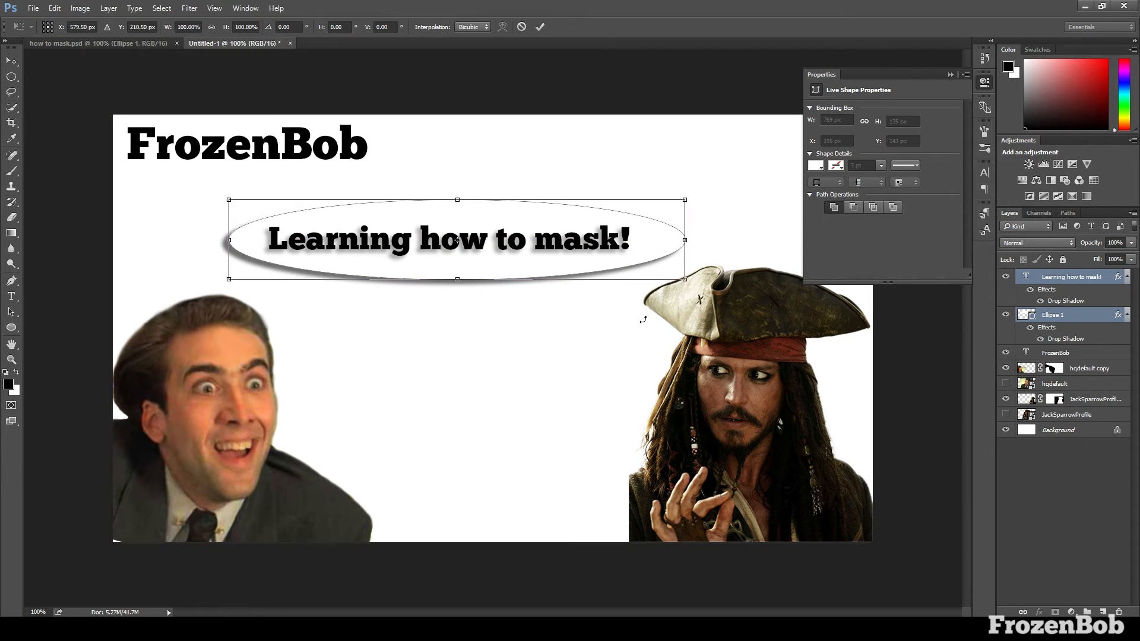
pyautogui.moveTo(679, 279); pyautogui.dragTo(743, 289)
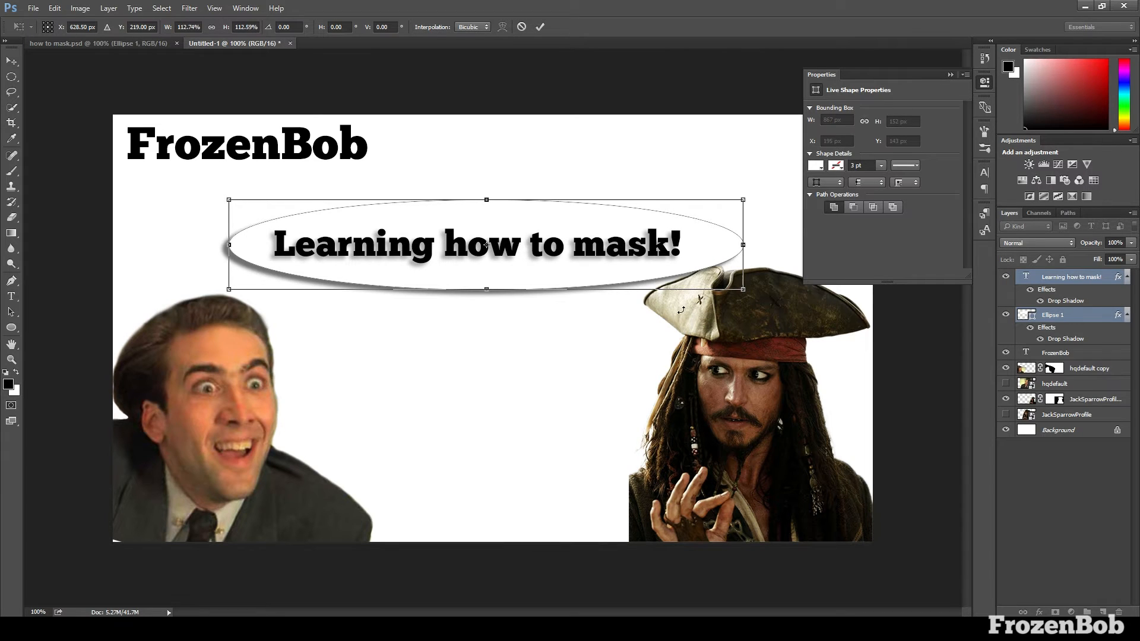
pyautogui.moveTo(666, 284); pyautogui.dragTo(611, 260)
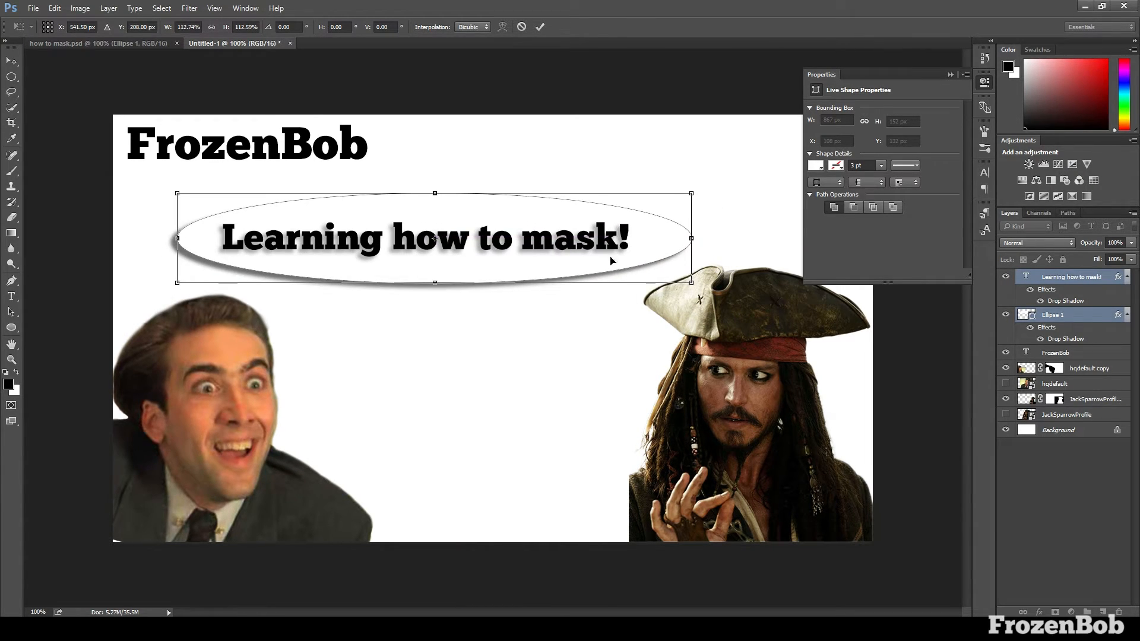
pyautogui.moveTo(691, 283); pyautogui.dragTo(734, 305)
pyautogui.press('Return')
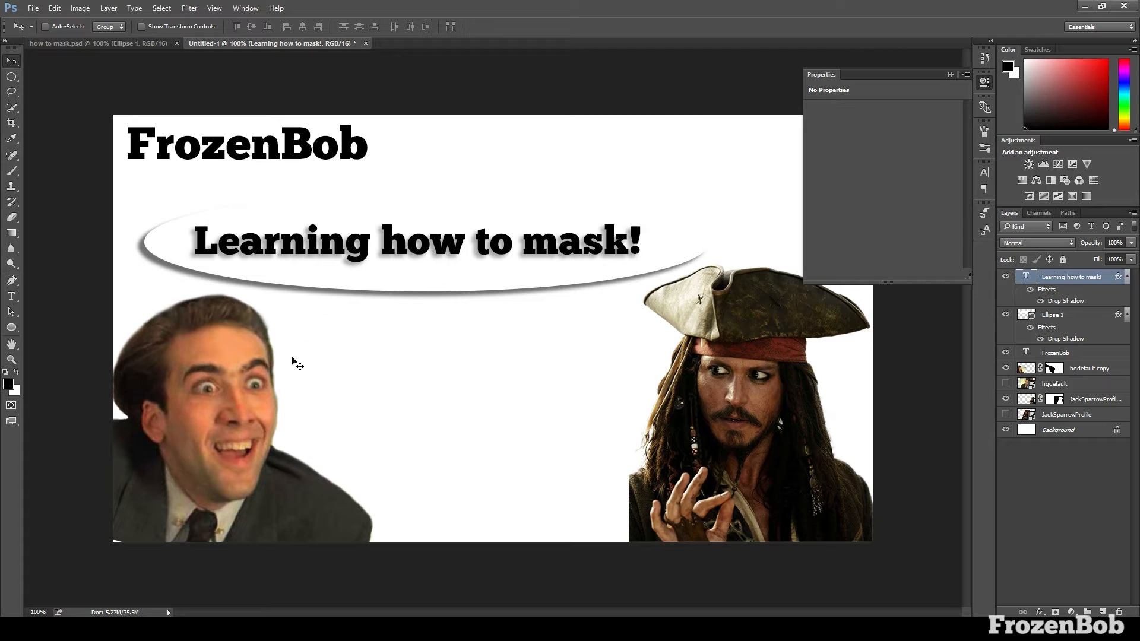
# Draw a small circle about 42 by 43 px between the speech bubble and the man's head, and fill it with white
pyautogui.click(11, 328)
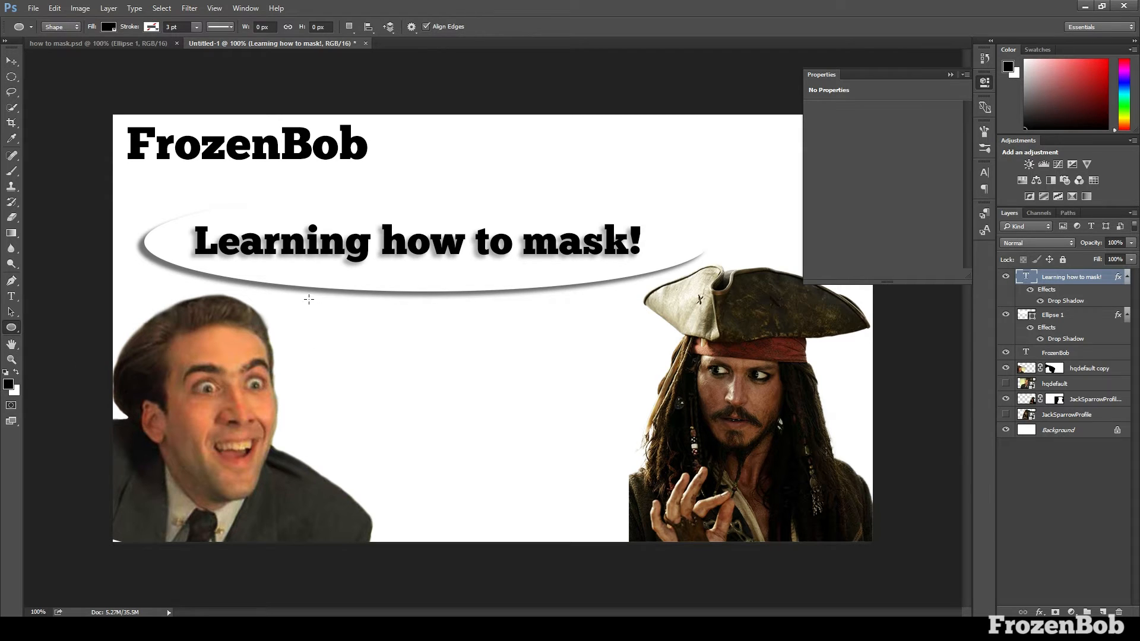
pyautogui.moveTo(308, 300); pyautogui.dragTo(334, 325)
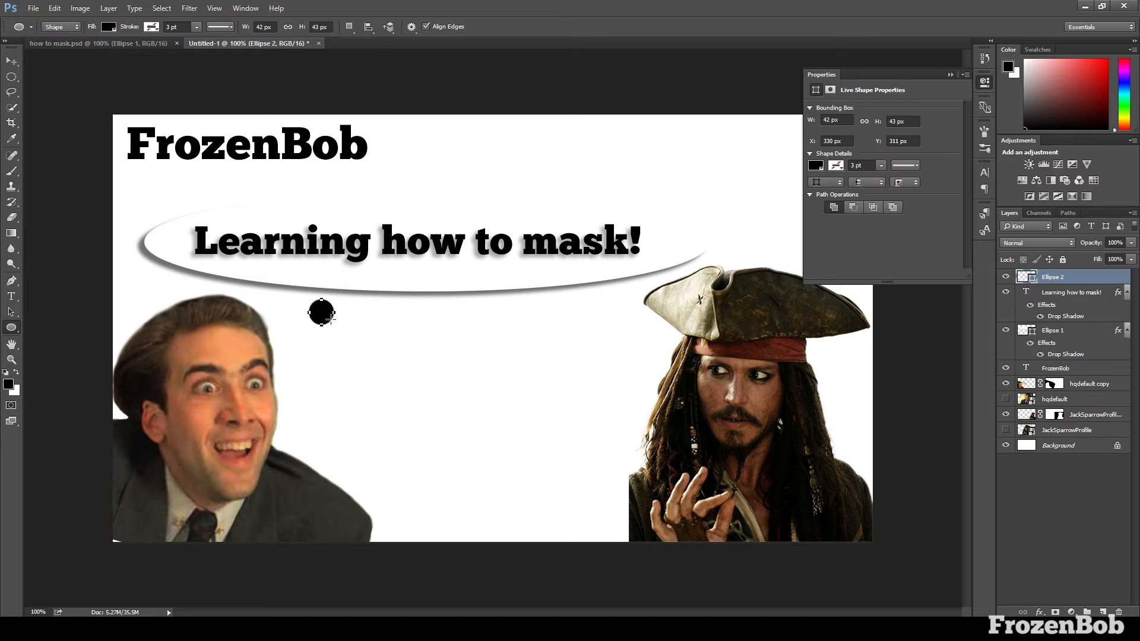
pyautogui.click(108, 26)
pyautogui.click(67, 89)
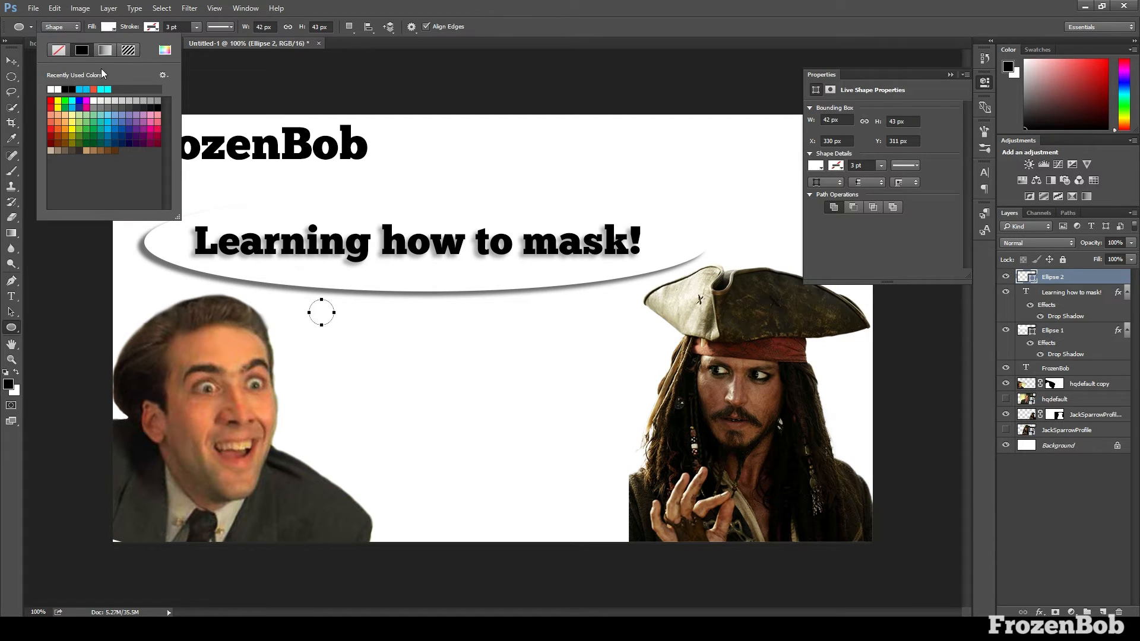
# Apply a drop shadow to the small white circle below the speech bubble
pyautogui.click(1069, 275)
pyautogui.doubleClick(1080, 276)
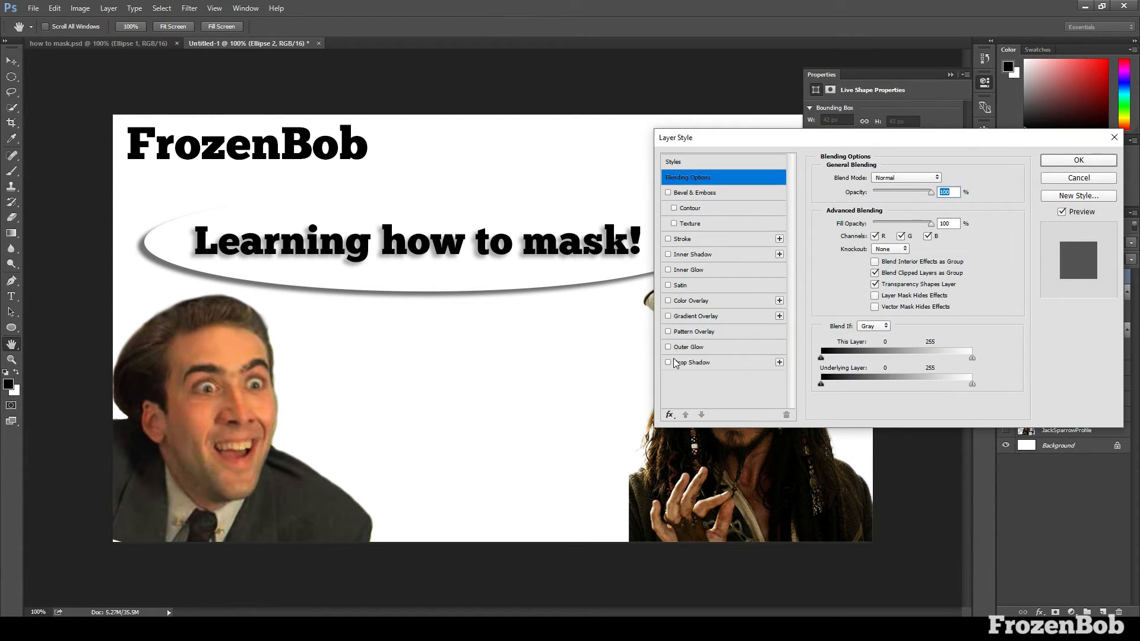
pyautogui.click(1076, 160)
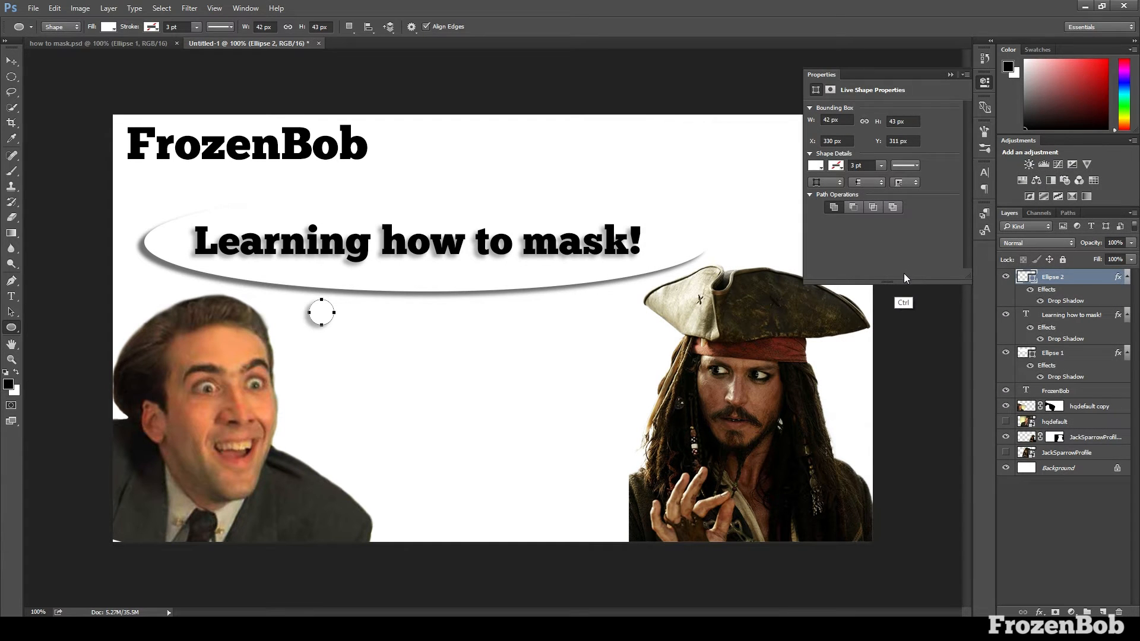
# Duplicate the small white circle, place the copy below it toward the man's head, and shrink it to about 35 by 36 px
pyautogui.hotkey('ctrl', 'j')
pyautogui.press('v')
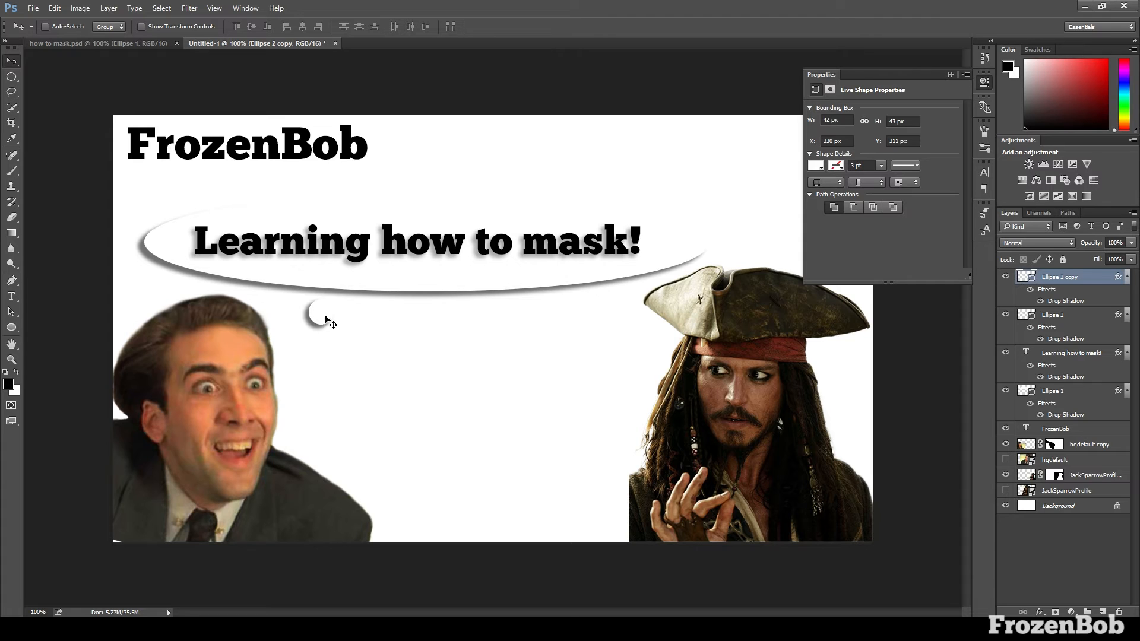
pyautogui.moveTo(326, 321); pyautogui.dragTo(314, 354)
pyautogui.hotkey('ctrl', 't')
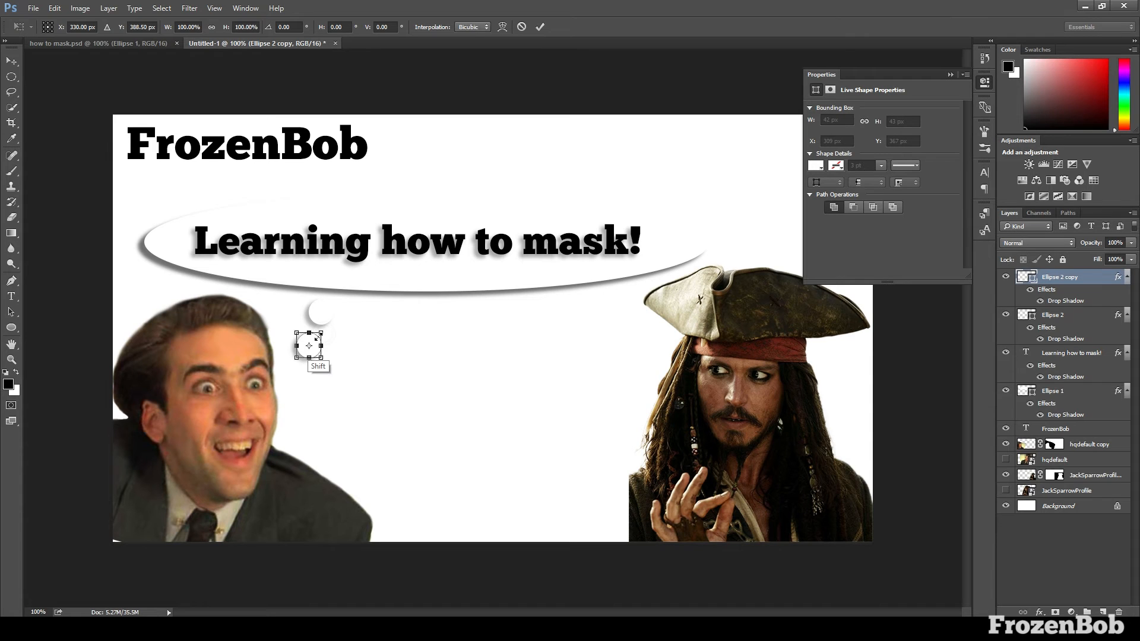
pyautogui.press('Return')
# Duplicate the smaller circle, place one as a third circle beside the man's forehead, and nudge the middle circle slightly right
pyautogui.moveTo(317, 337); pyautogui.dragTo(326, 383)
pyautogui.hotkey('ctrl', 'j')
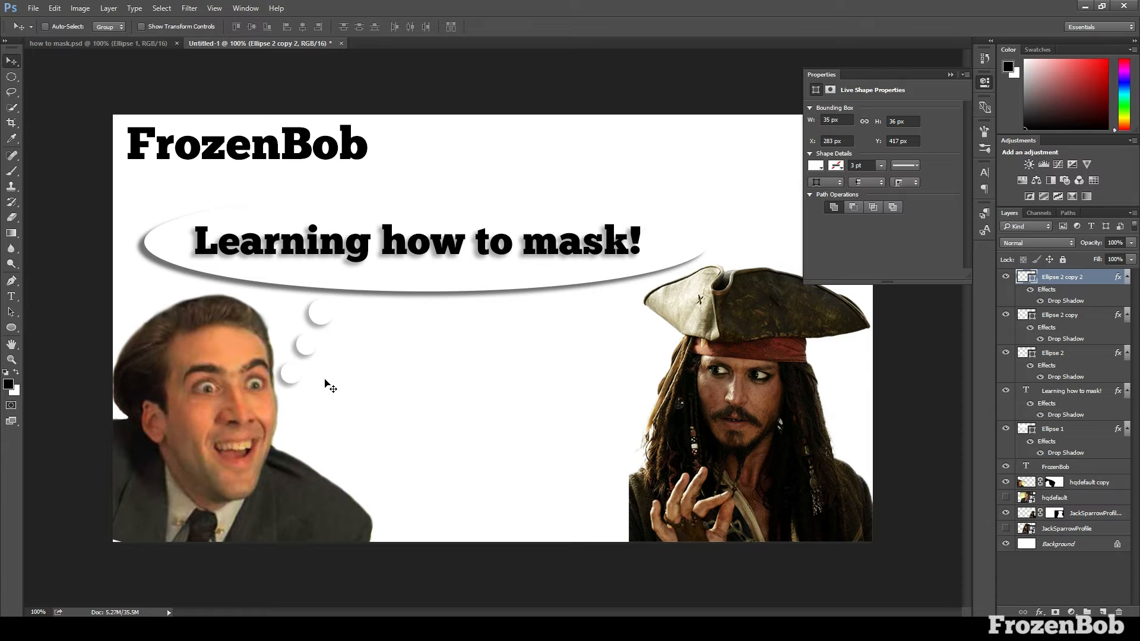
pyautogui.click(1064, 321)
pyautogui.press('Right')
pyautogui.press('Right')
pyautogui.press('Right')
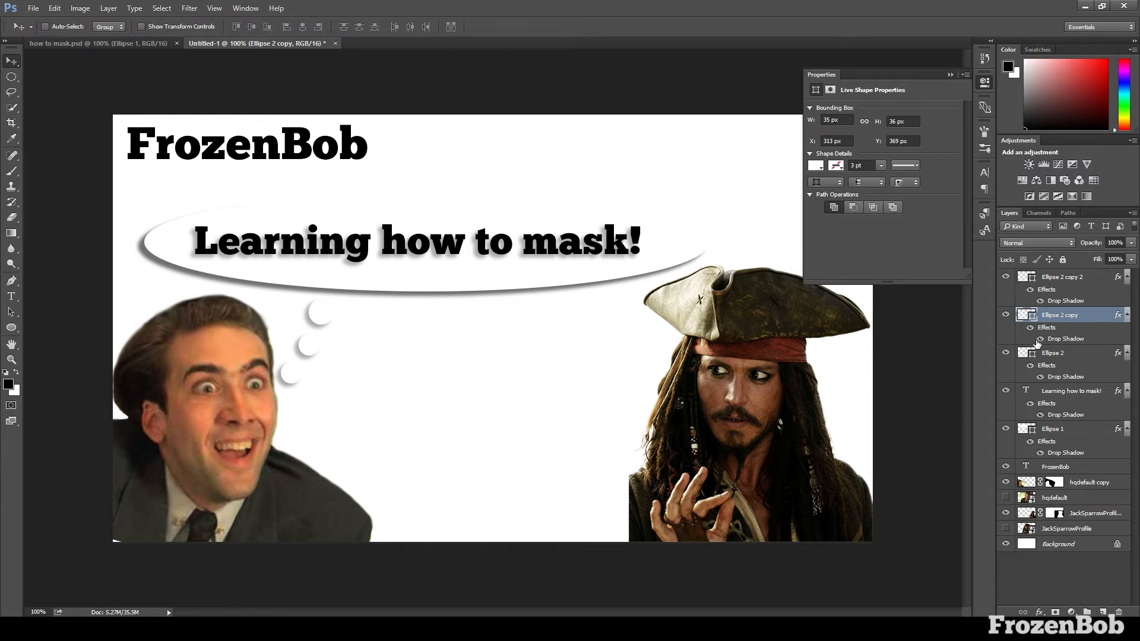
# Scale the lowest circle proportionally down to about 26 by 27 px and nudge it slightly right
pyautogui.click(1069, 282)
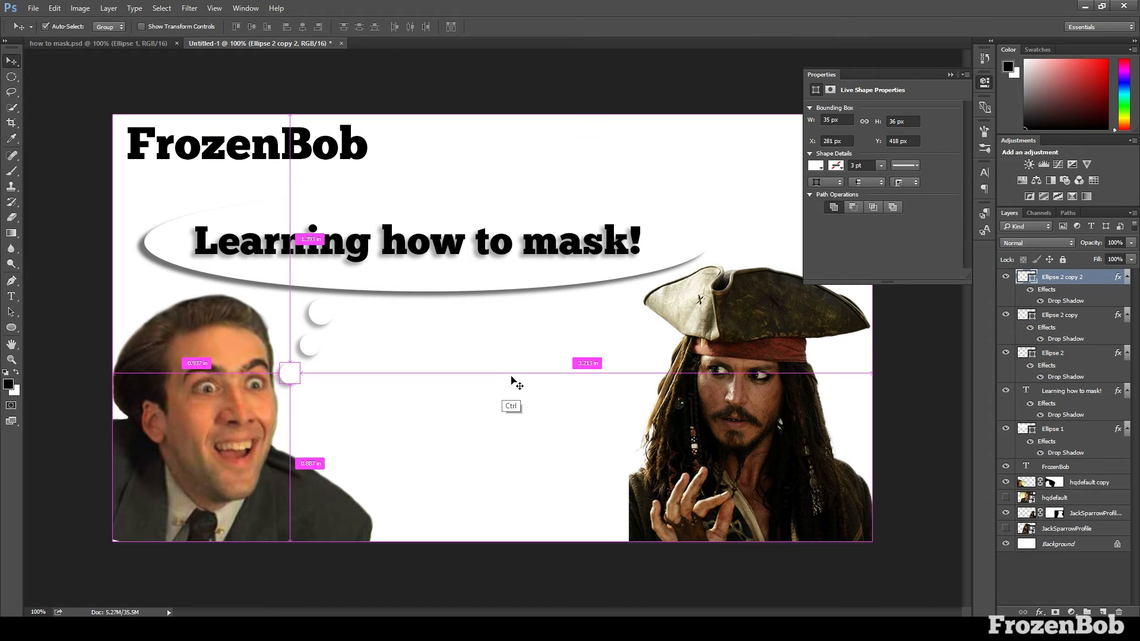
pyautogui.hotkey('ctrl', 't')
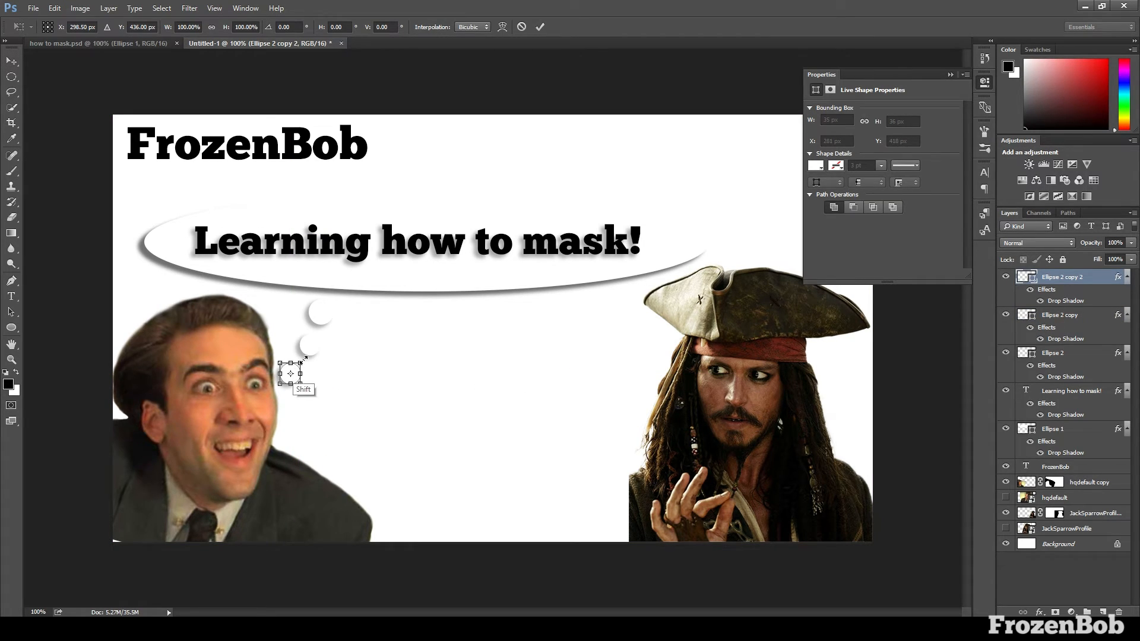
pyautogui.moveTo(300, 363); pyautogui.dragTo(297, 368)
pyautogui.press('Return')
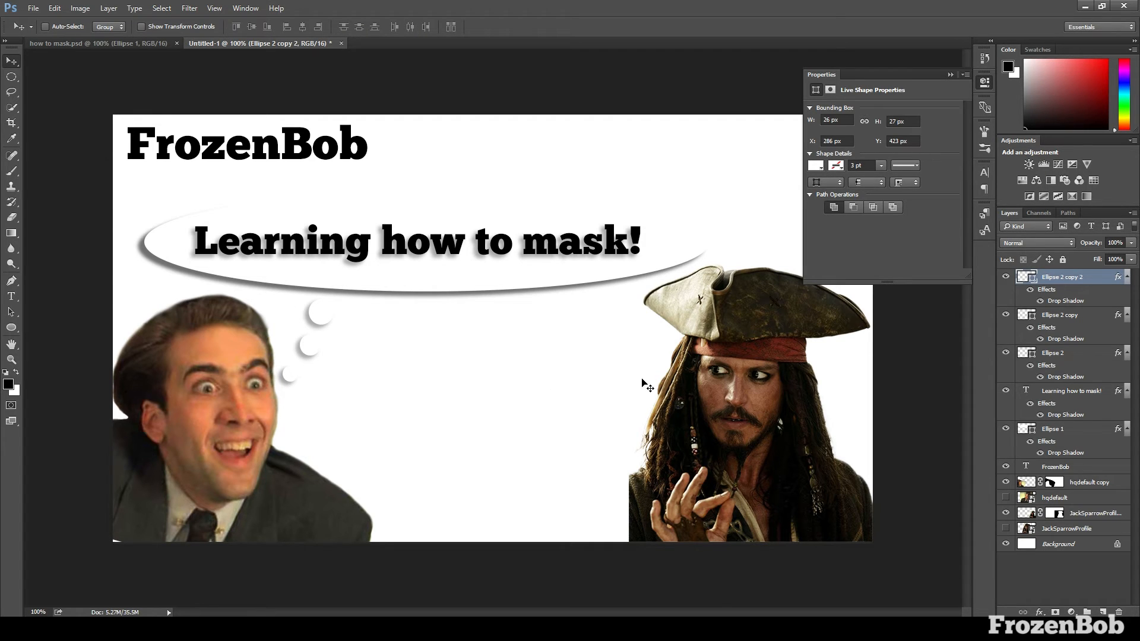
pyautogui.press('Right')
# Select all three small circles together and duplicate them in place
pyautogui.keyDown('shift'); pyautogui.click(1062, 352); pyautogui.keyUp('shift')
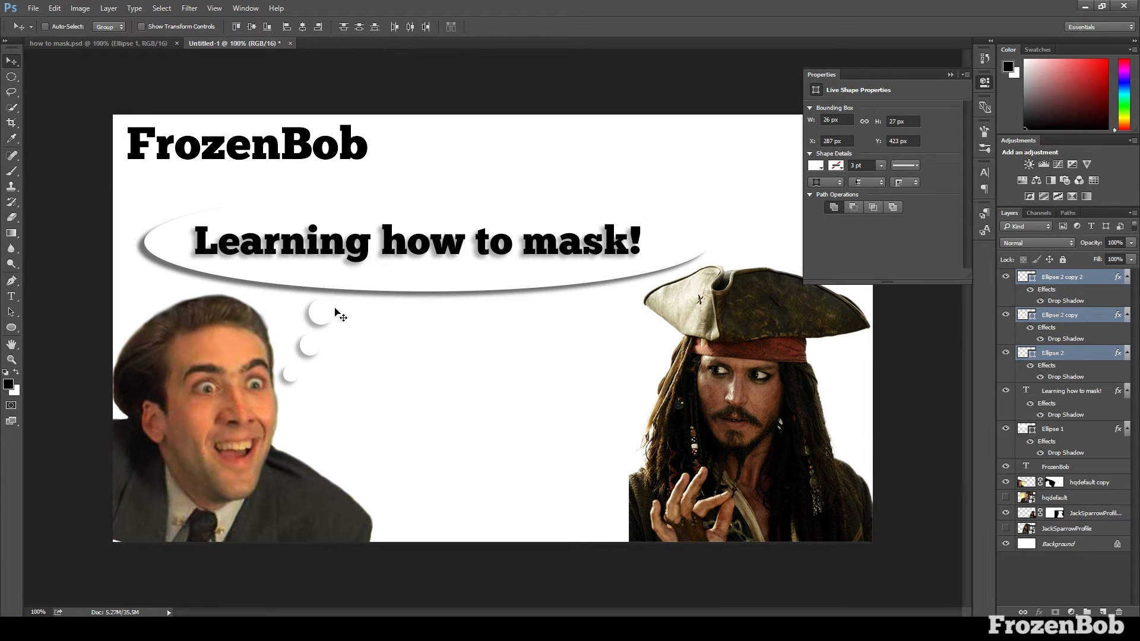
pyautogui.keyDown('alt'); pyautogui.click(570, 386); pyautogui.keyUp('alt')
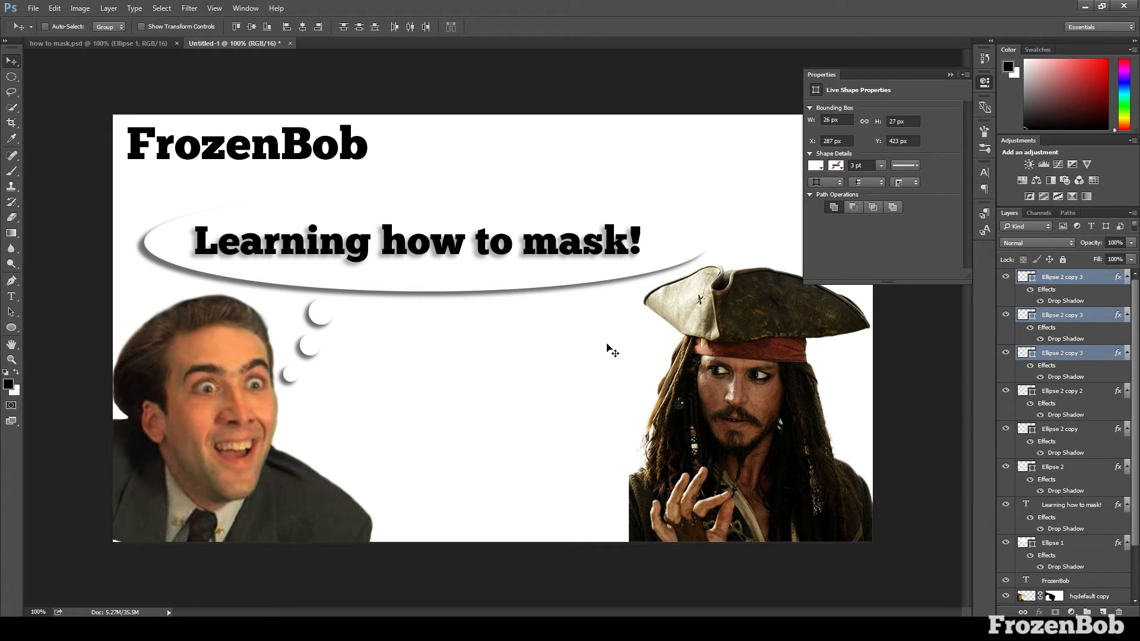
pyautogui.click(1074, 398)
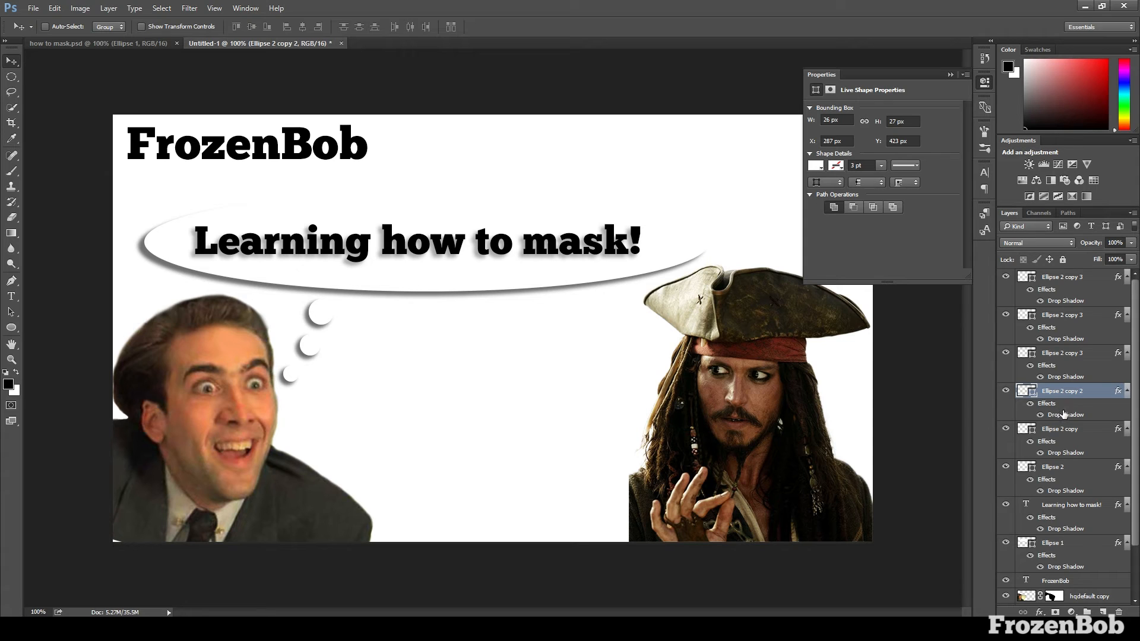
pyautogui.keyDown('ctrl'); pyautogui.click(1072, 455); pyautogui.keyUp('ctrl')
pyautogui.keyDown('ctrl'); pyautogui.click(1066, 467); pyautogui.keyUp('ctrl')
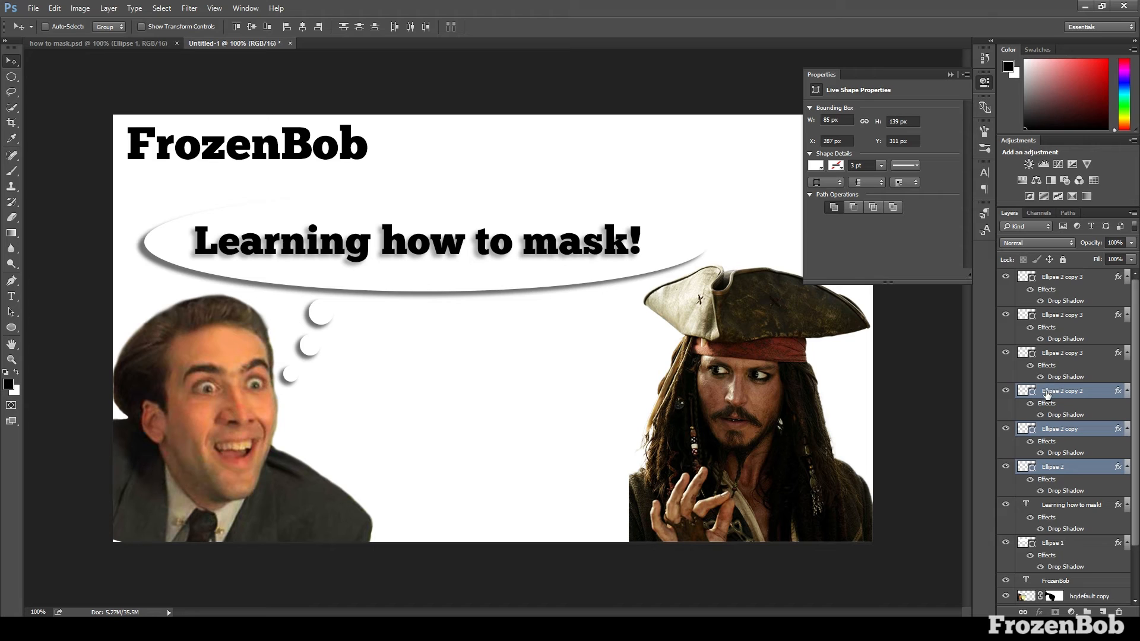
# Convert the three duplicated circles into one smart object and rasterize it into a single pixel layer
pyautogui.click(1064, 352)
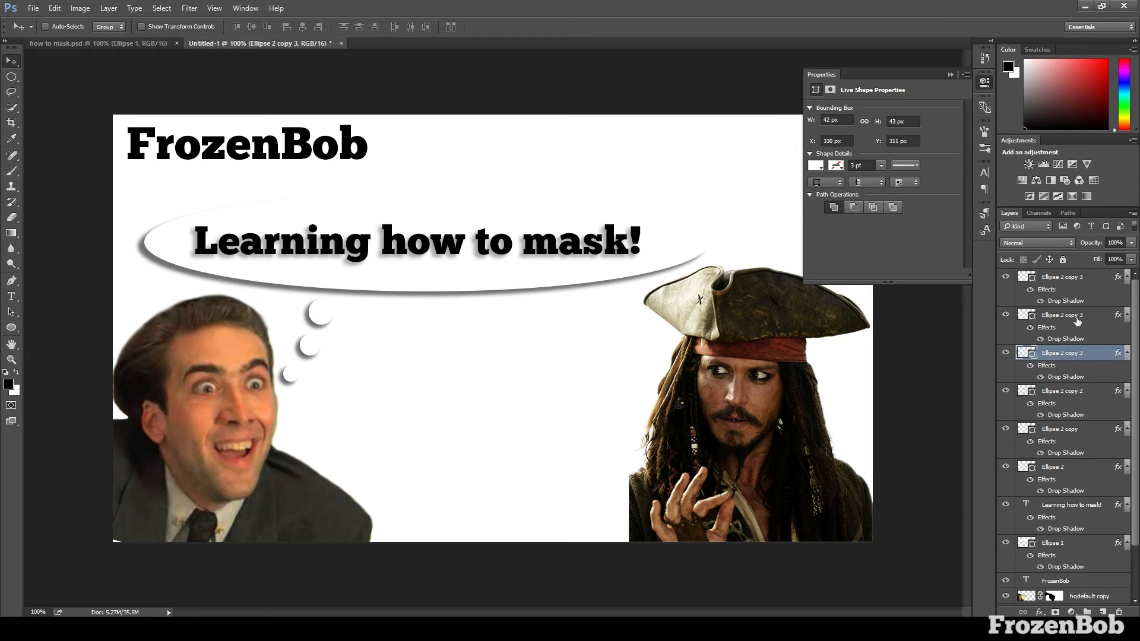
pyautogui.keyDown('shift'); pyautogui.click(1073, 279); pyautogui.keyUp('shift')
pyautogui.rightClick(1073, 279)
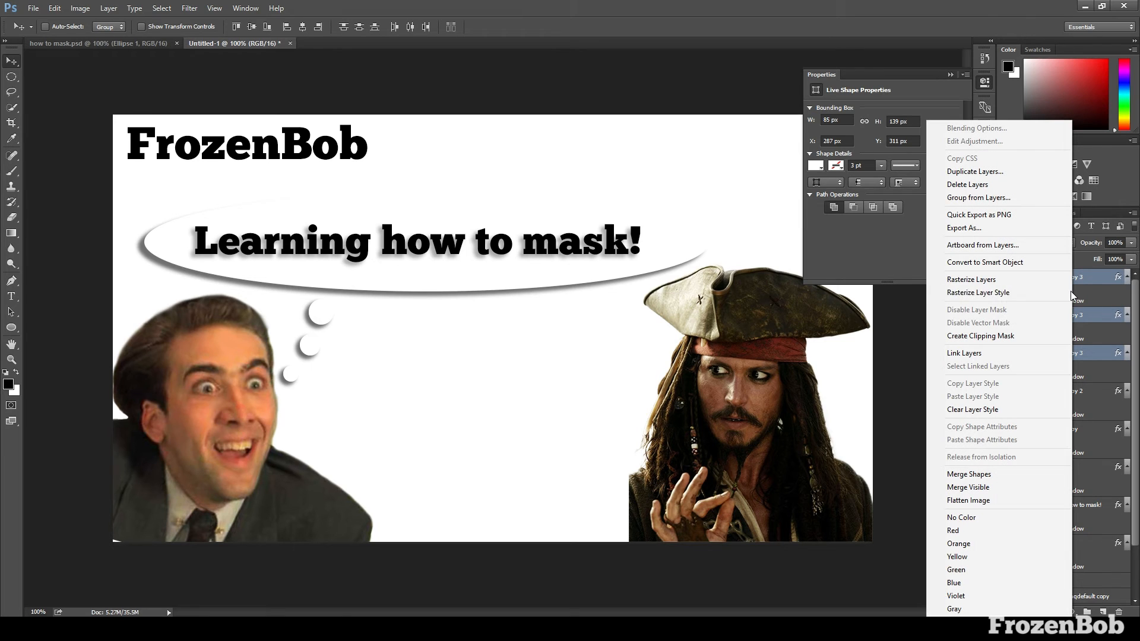
pyautogui.click(1014, 262)
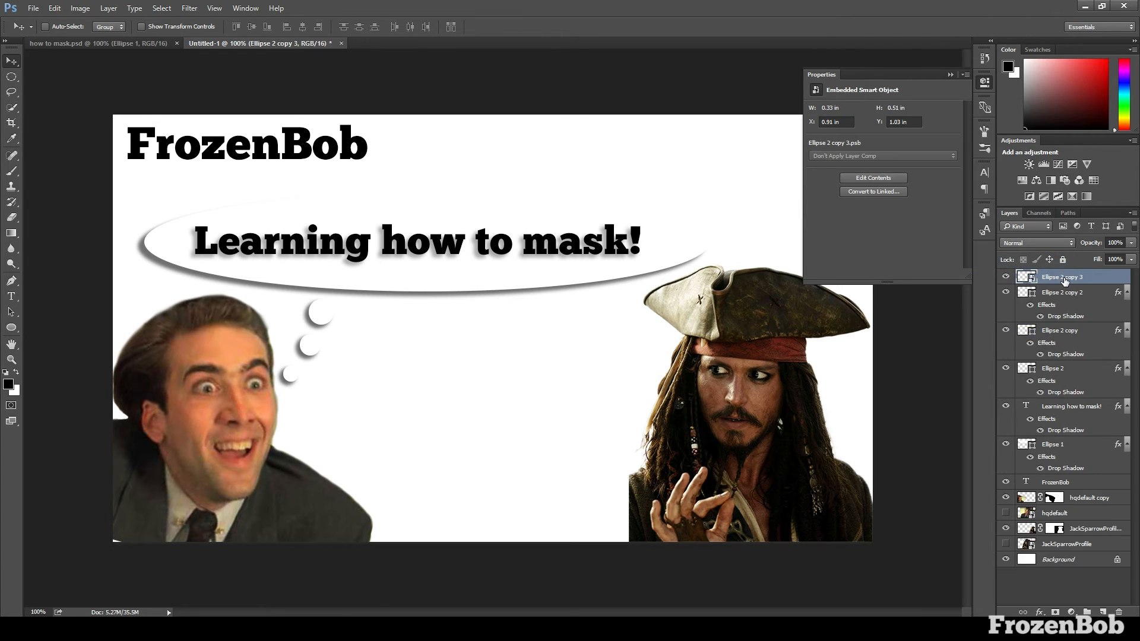
pyautogui.rightClick(1069, 277)
pyautogui.click(984, 312)
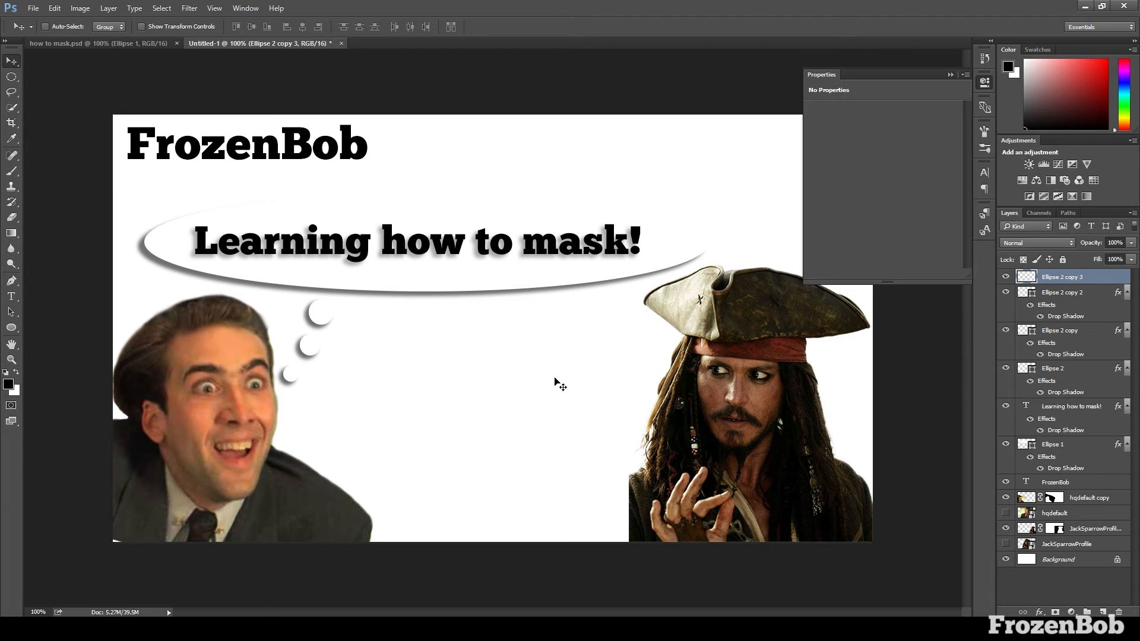
# Move the merged circle trail across toward the pirate and flip it horizontally
pyautogui.moveTo(306, 347); pyautogui.dragTo(545, 349)
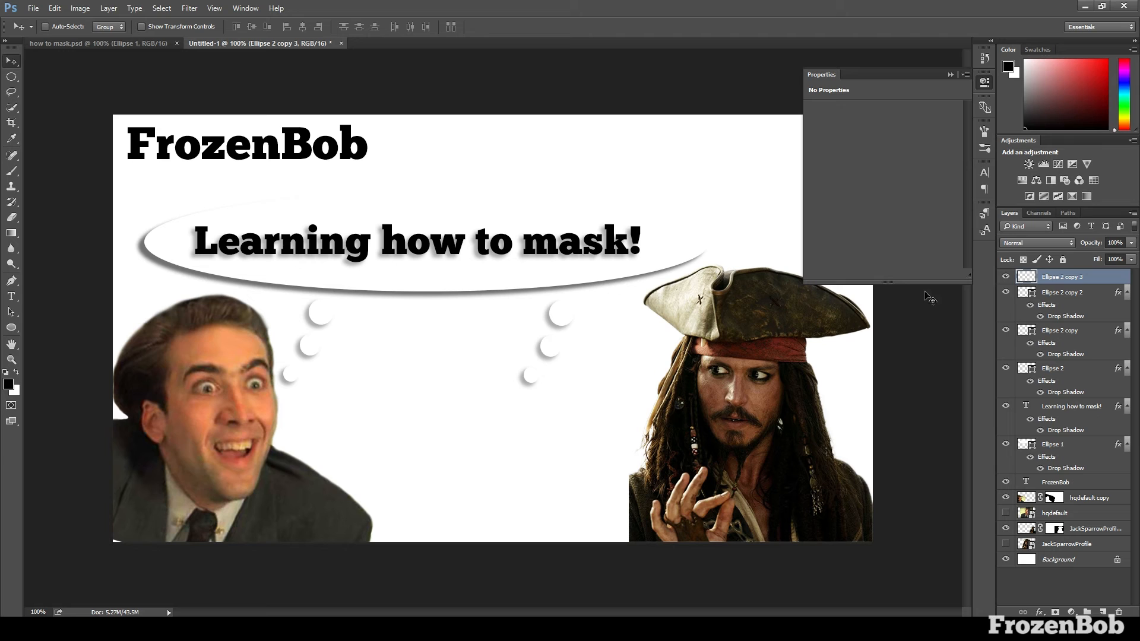
pyautogui.hotkey('ctrl', 't')
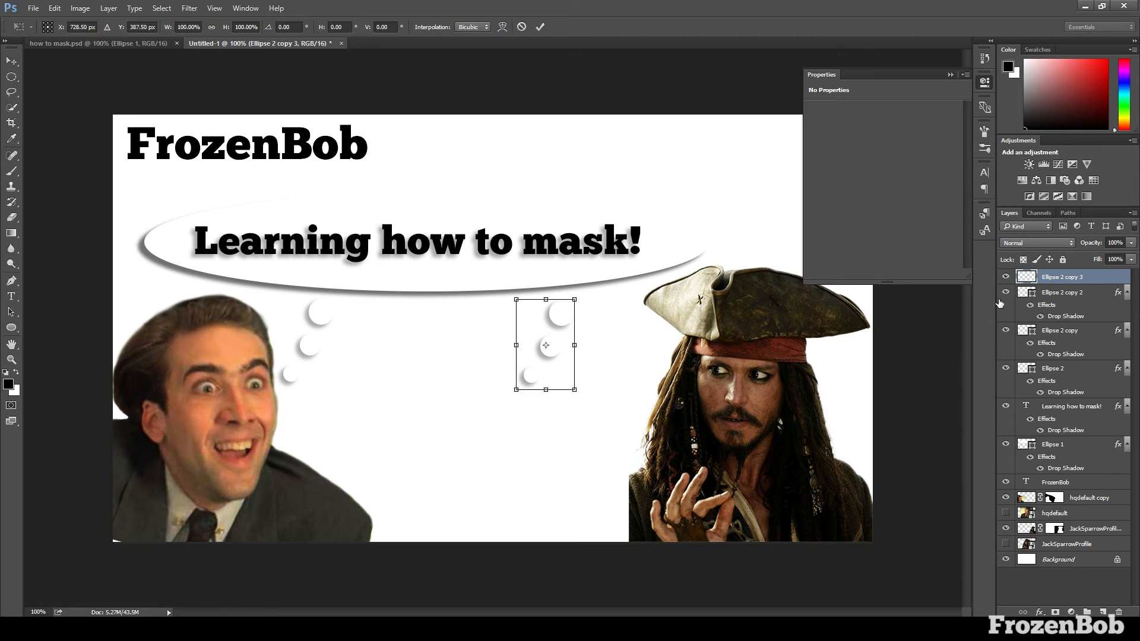
pyautogui.rightClick(544, 333)
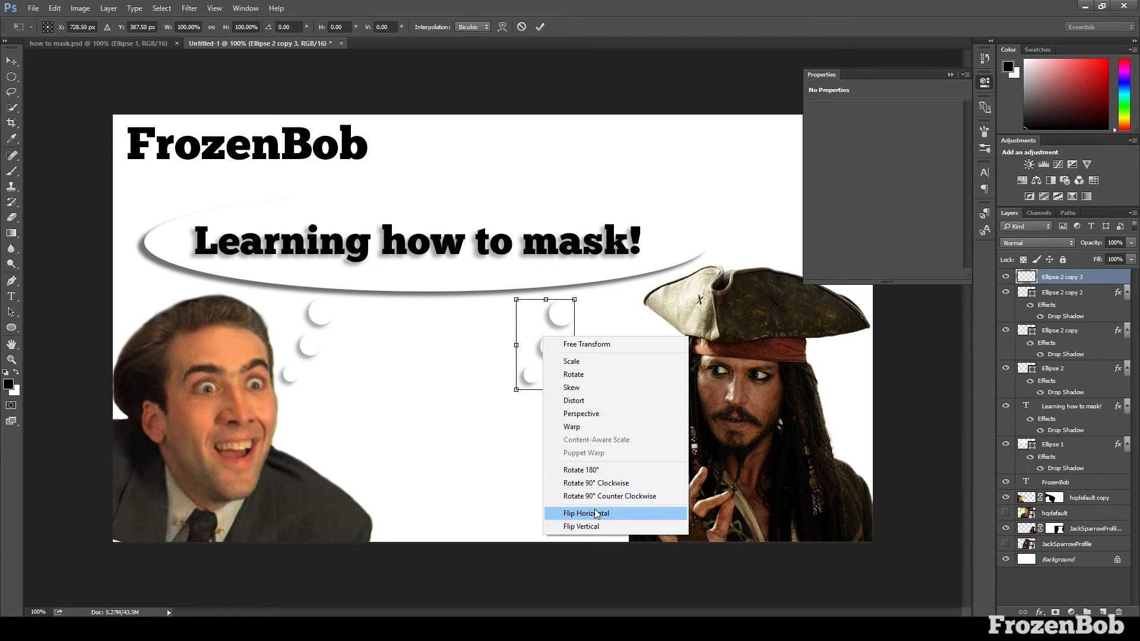
pyautogui.click(594, 512)
pyautogui.press('Return')
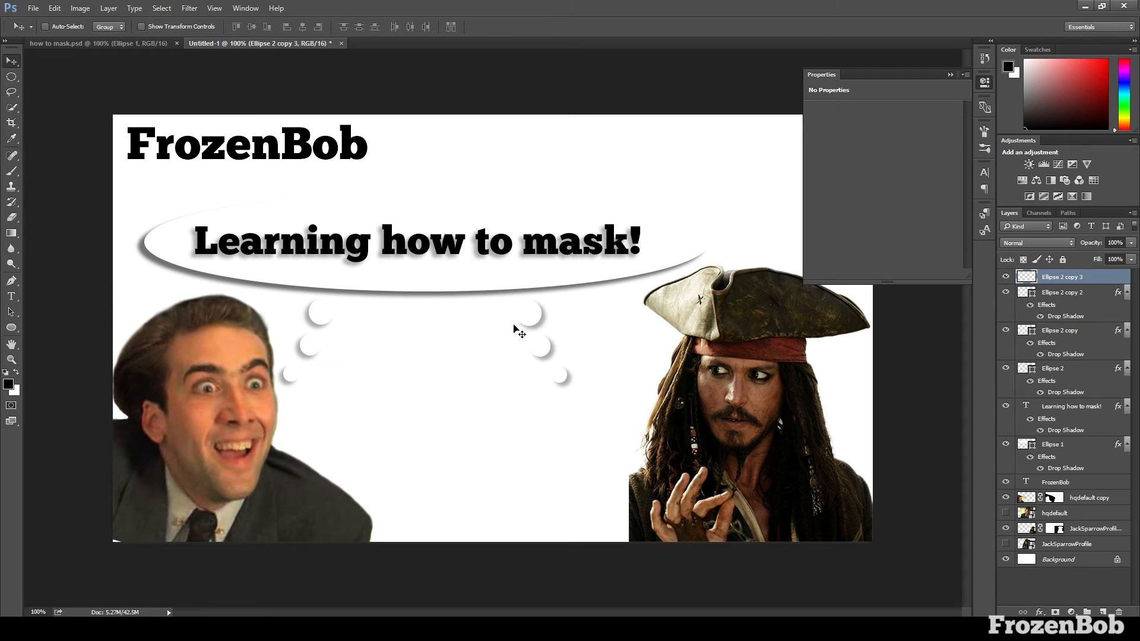
# Shift the flipped circle trail further right so its smallest circle sits beside the pirate's head
pyautogui.moveTo(520, 329); pyautogui.dragTo(588, 328)
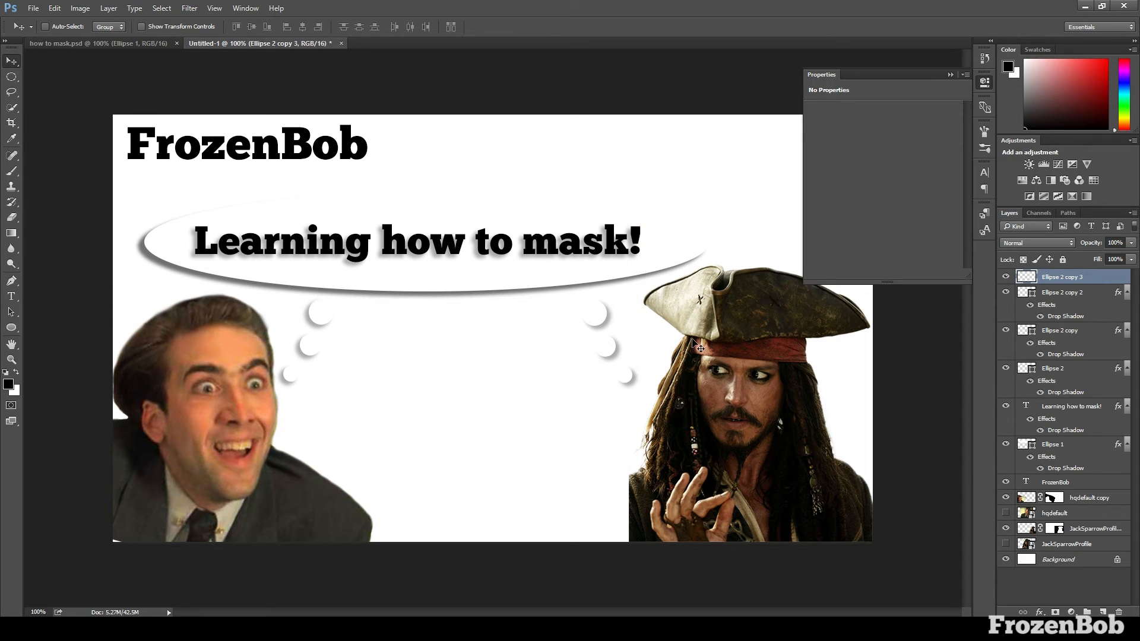
pyautogui.press('Right')
pyautogui.press('Right')
pyautogui.press('Right')
pyautogui.press('Right')
pyautogui.press('Right')
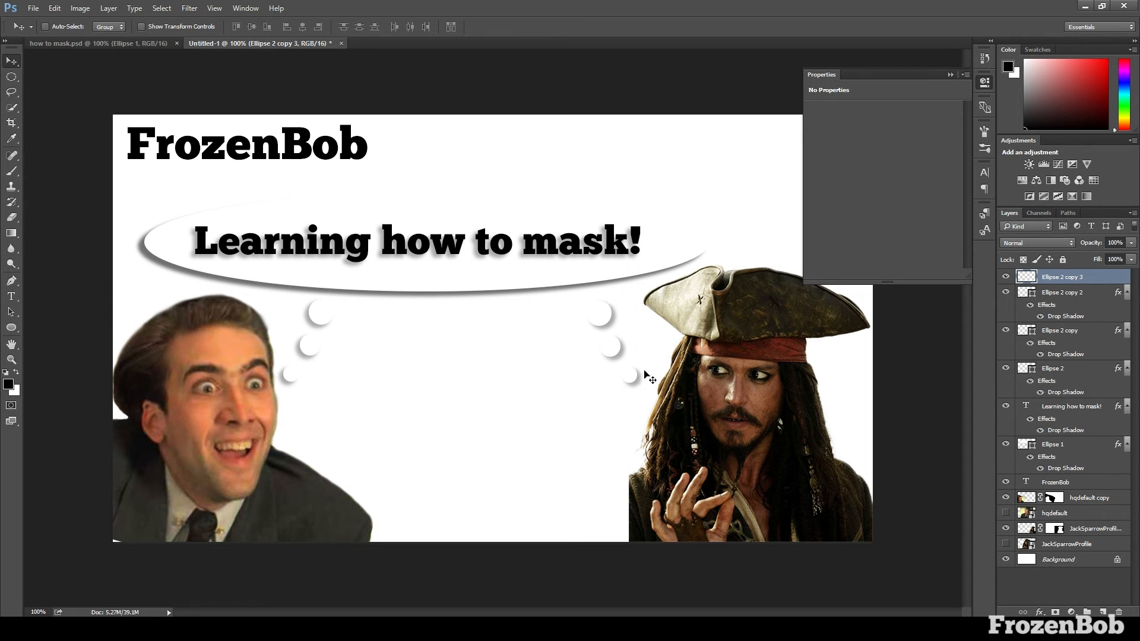
# Draw a red rectangle about 477 by 115 px over the FrozenBob title and place its layer directly beneath the title text
pyautogui.click(10, 330)
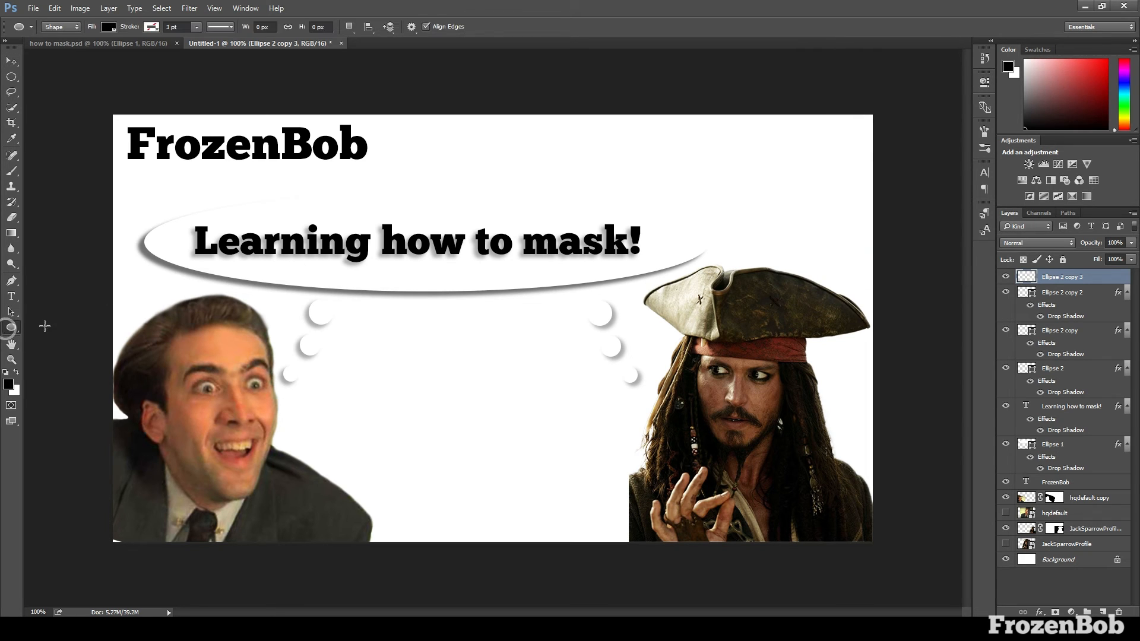
pyautogui.click(152, 27)
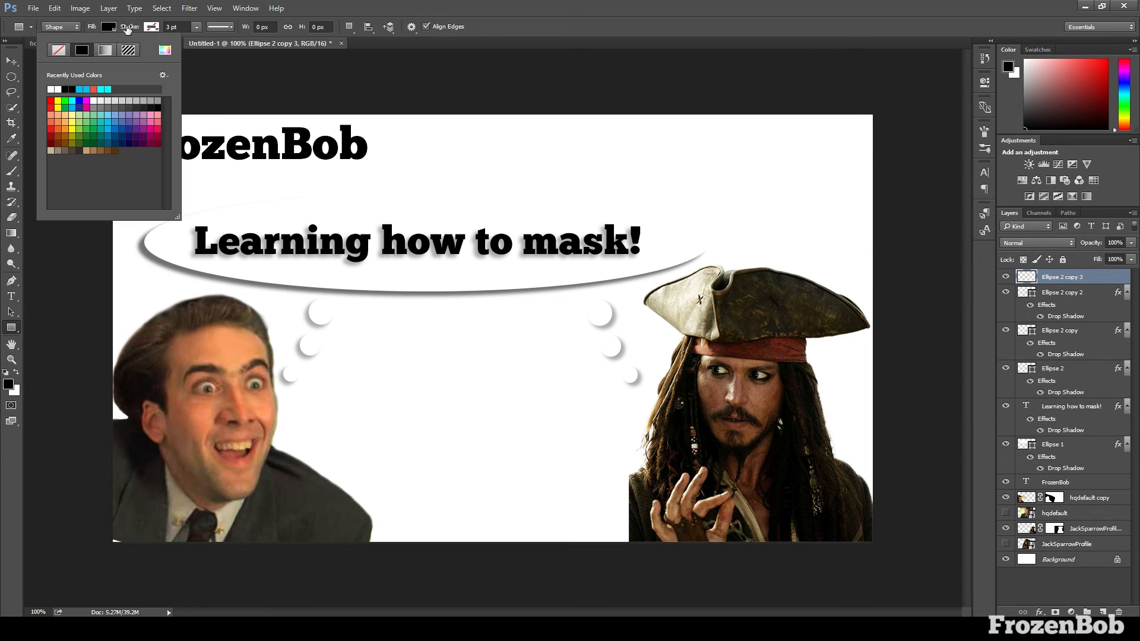
pyautogui.click(51, 102)
pyautogui.click(57, 114)
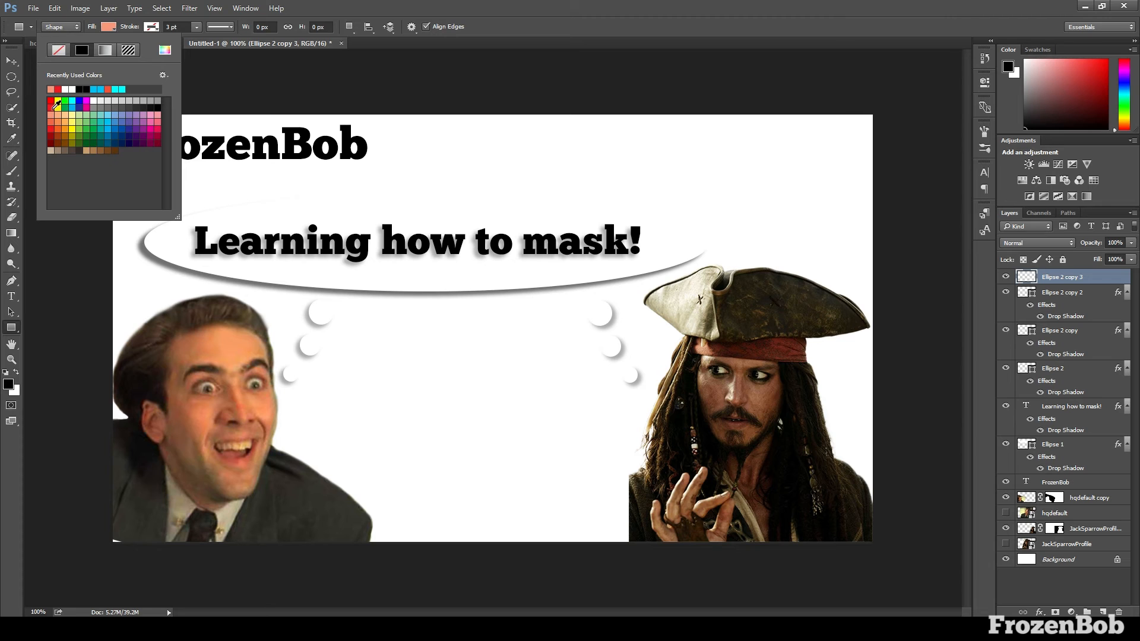
pyautogui.click(52, 102)
pyautogui.moveTo(100, 107); pyautogui.dragTo(384, 174)
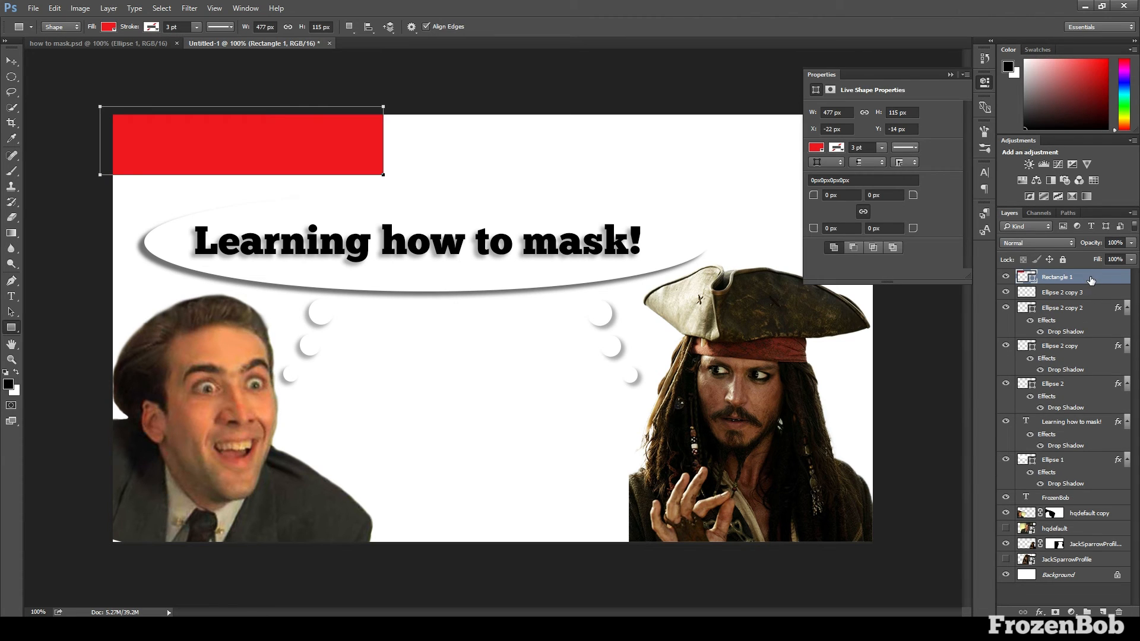
pyautogui.moveTo(1091, 281); pyautogui.dragTo(1059, 500)
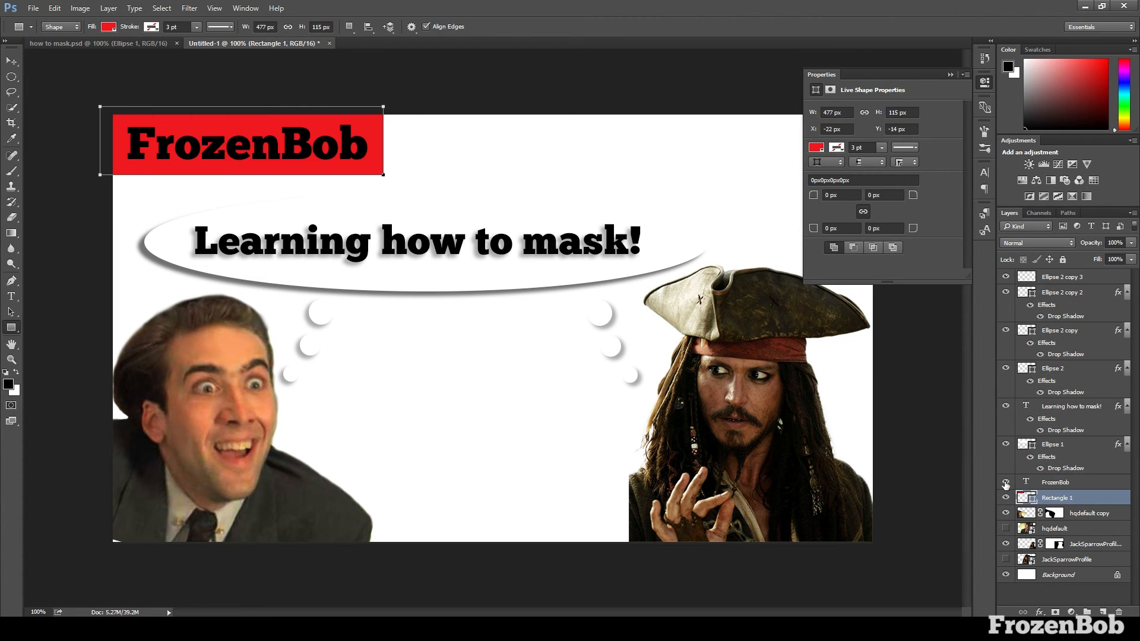
# Apply a drop shadow to the red rectangle behind the title
pyautogui.click(11, 61)
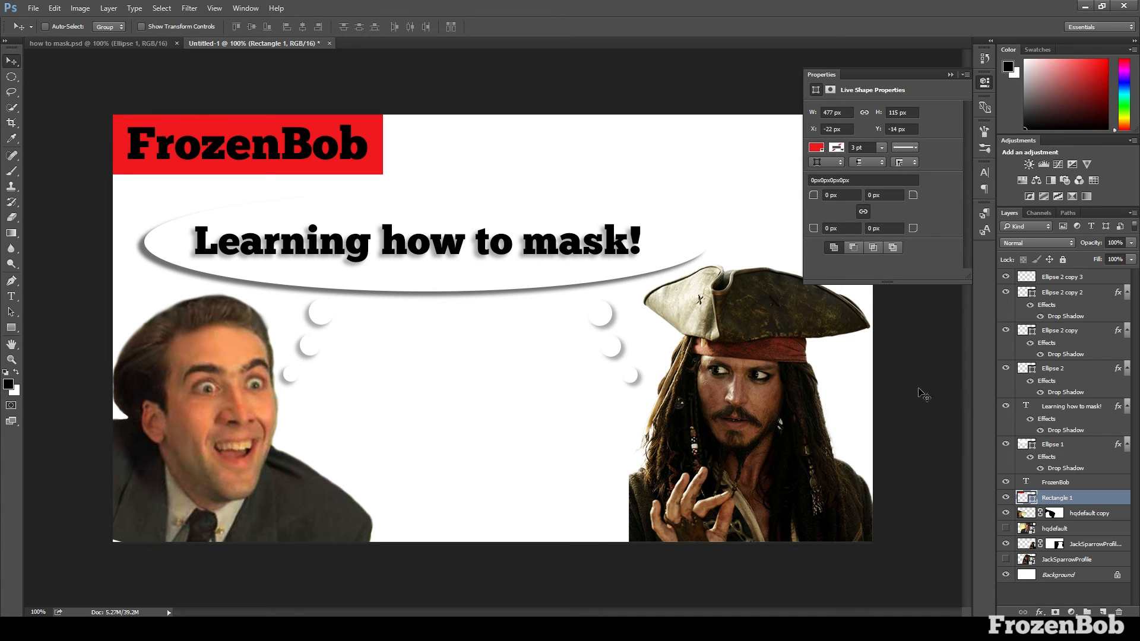
pyautogui.doubleClick(1070, 500)
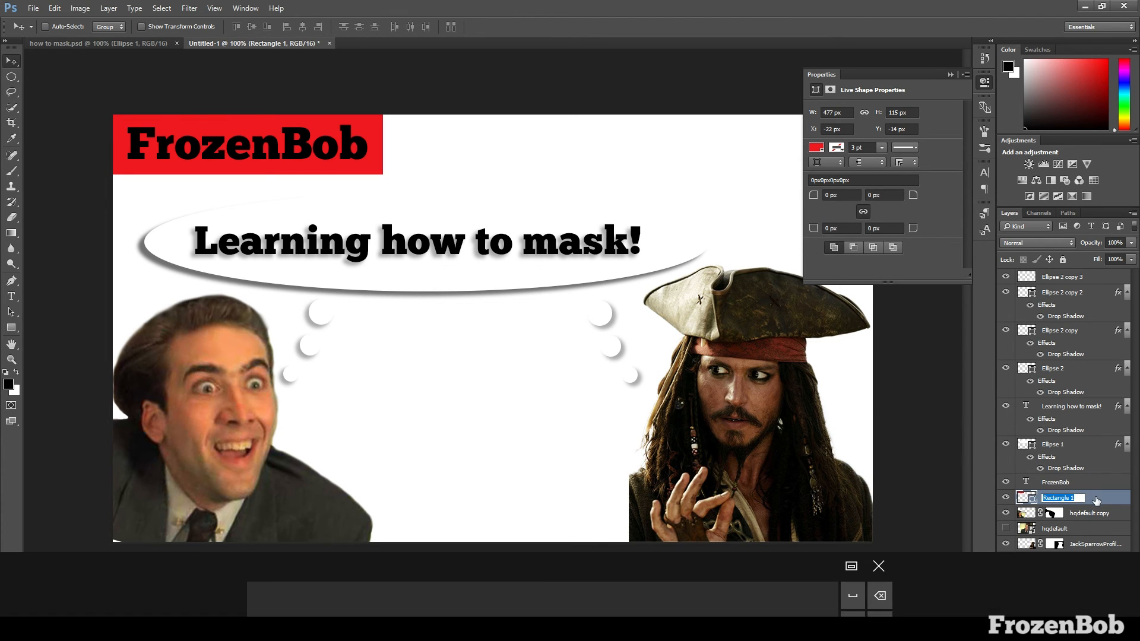
pyautogui.doubleClick(1096, 500)
pyautogui.click(691, 362)
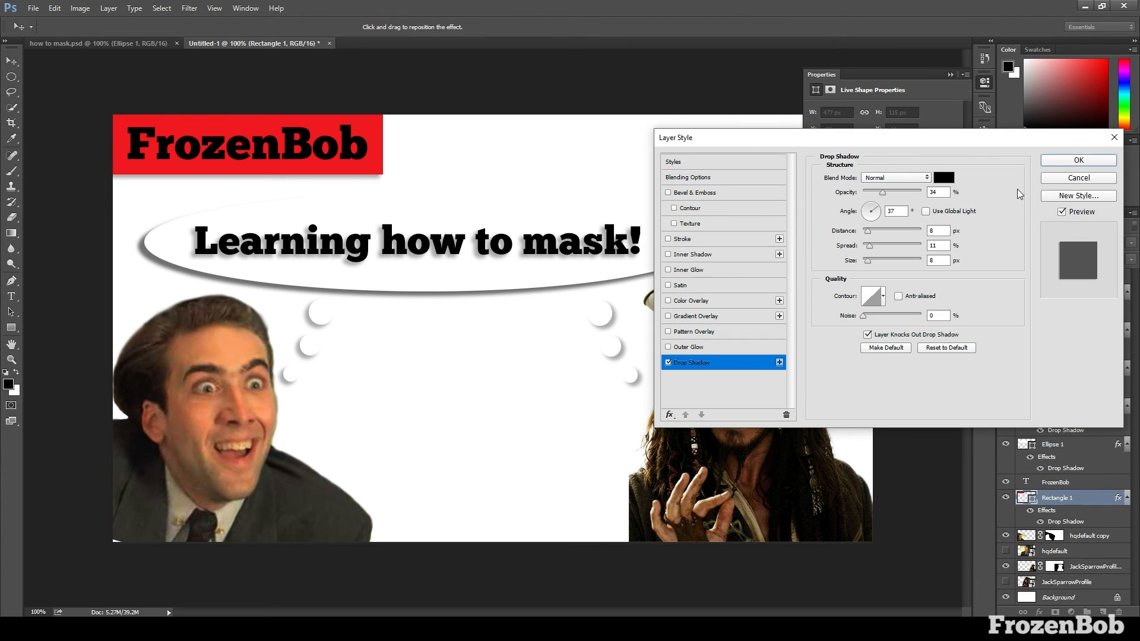
pyautogui.click(1078, 161)
# Apply a drop shadow to the FrozenBob title text
pyautogui.doubleClick(1092, 482)
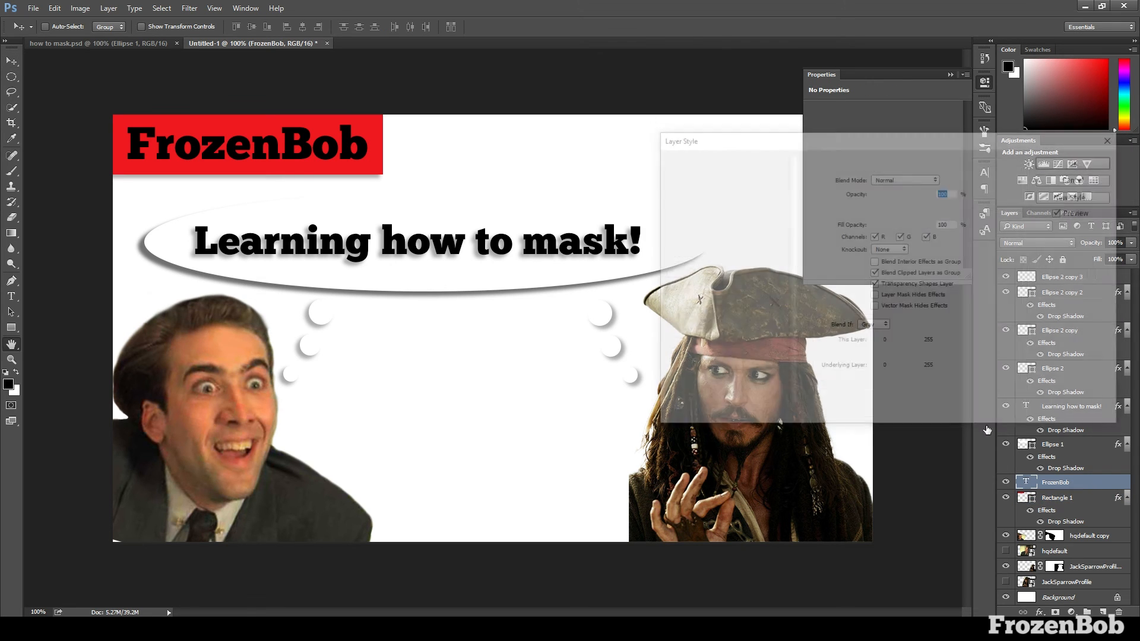
pyautogui.click(669, 363)
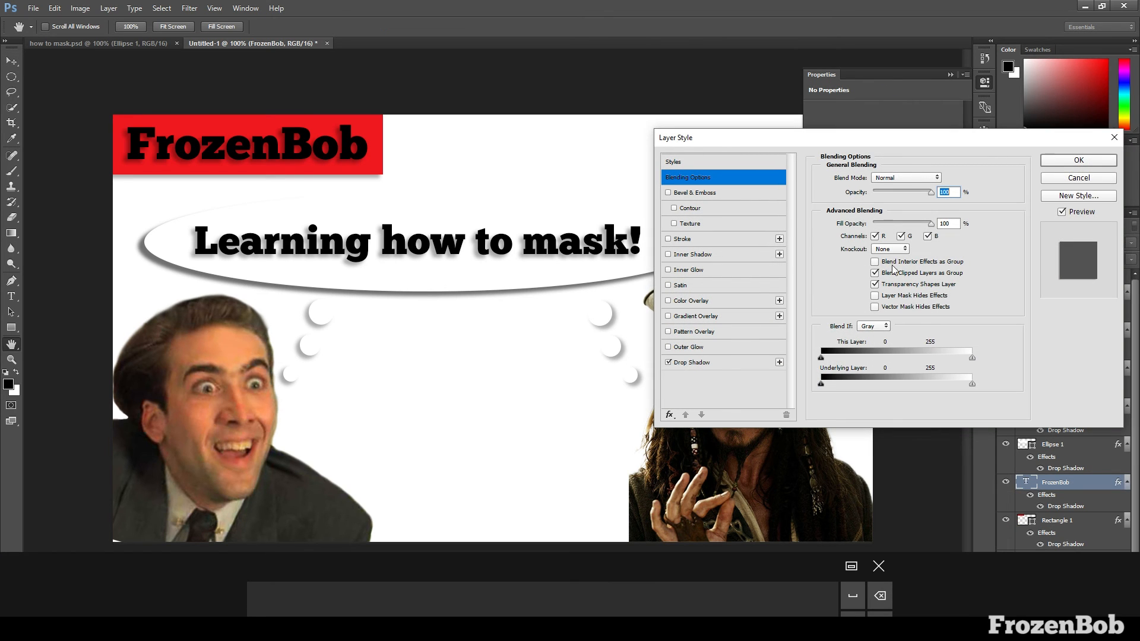
pyautogui.click(1063, 162)
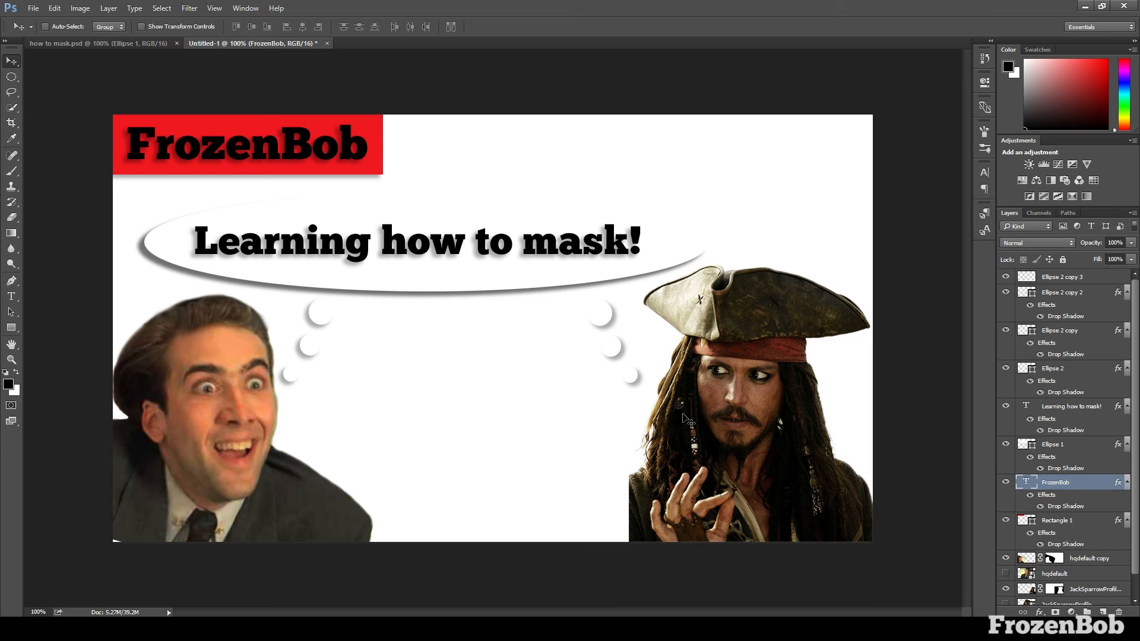